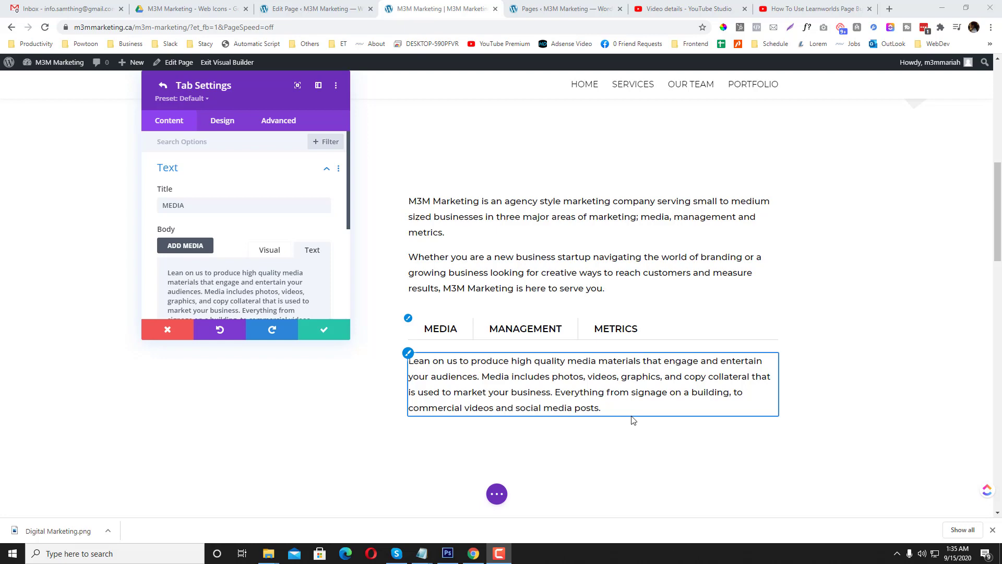
- Review the page layout from the hero banner down to the services list and contact form
scroll(633, 420, down, 1)
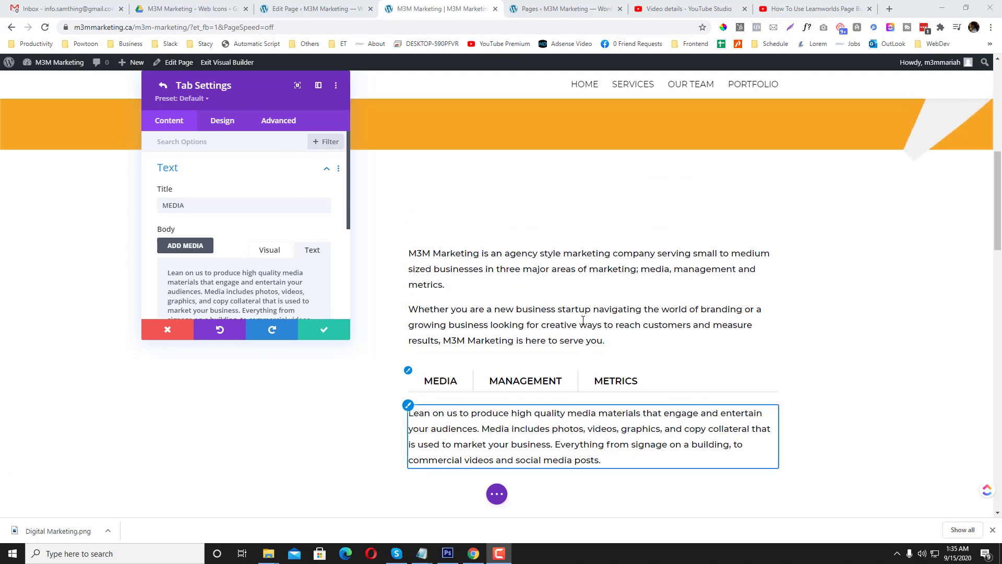
scroll(536, 306, up, 9)
scroll(586, 270, down, 9)
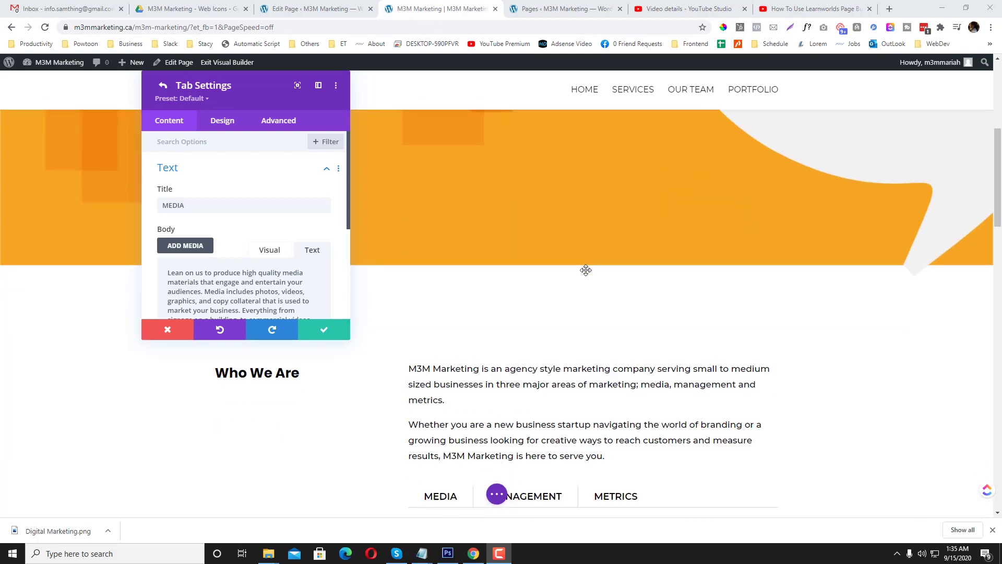
scroll(613, 268, up, 9)
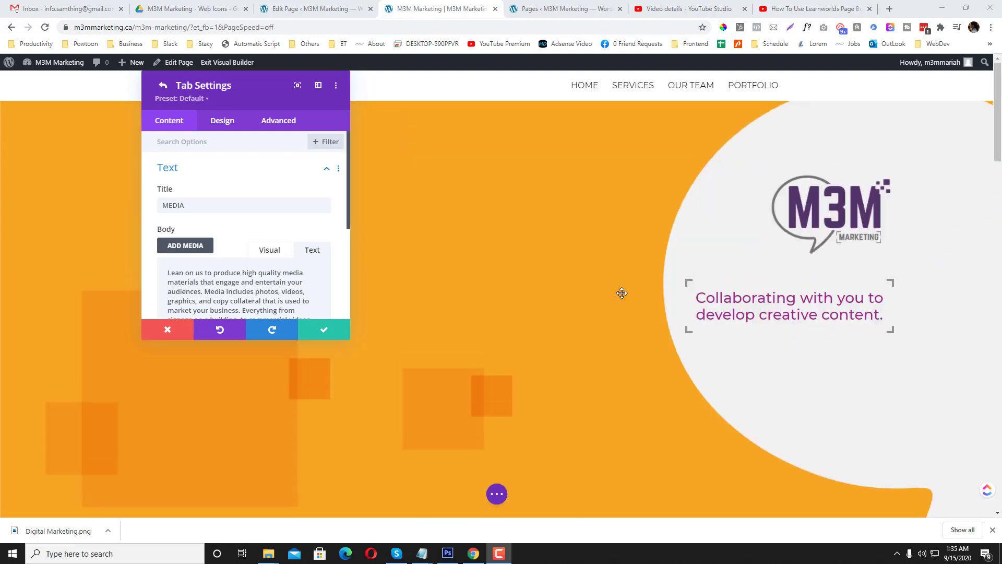
scroll(566, 261, down, 3)
scroll(566, 262, down, 4)
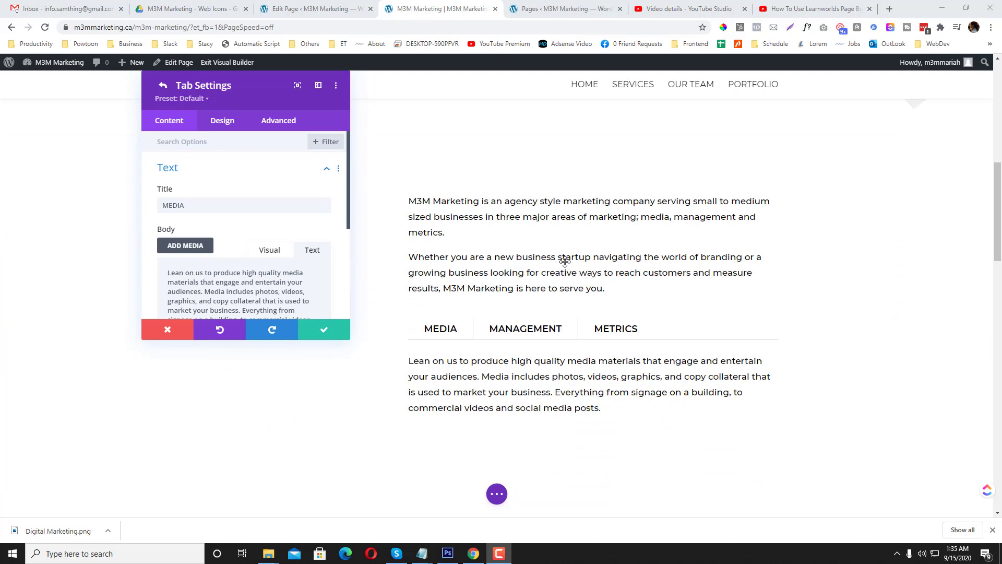
scroll(565, 261, up, 4)
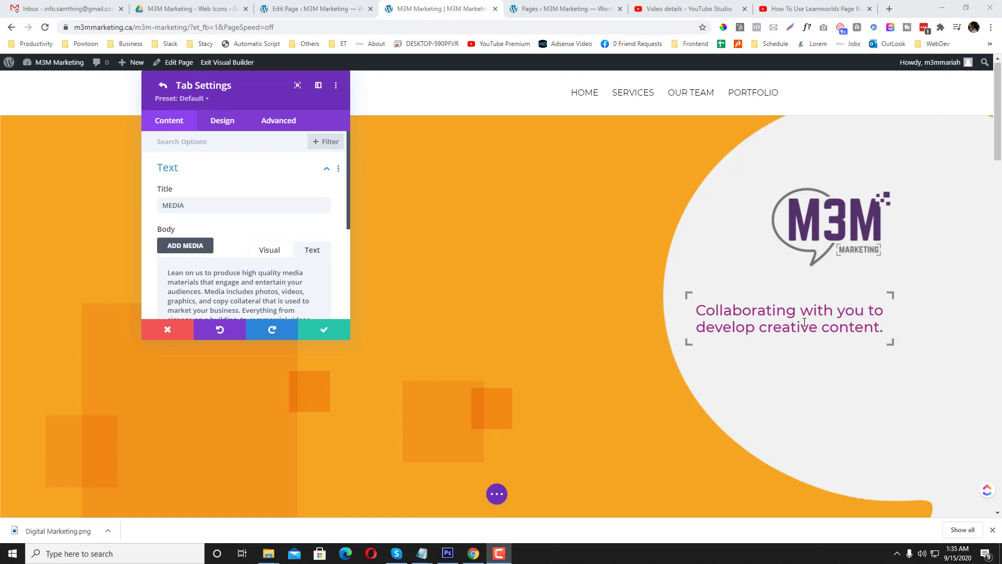
scroll(836, 325, down, 5)
scroll(804, 323, up, 2)
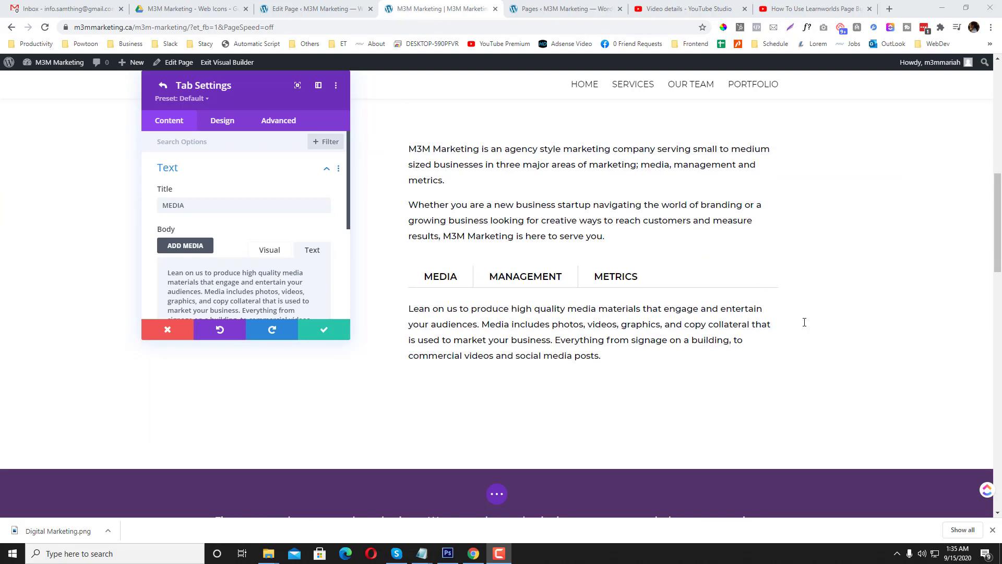
scroll(804, 322, down, 10)
scroll(805, 322, up, 8)
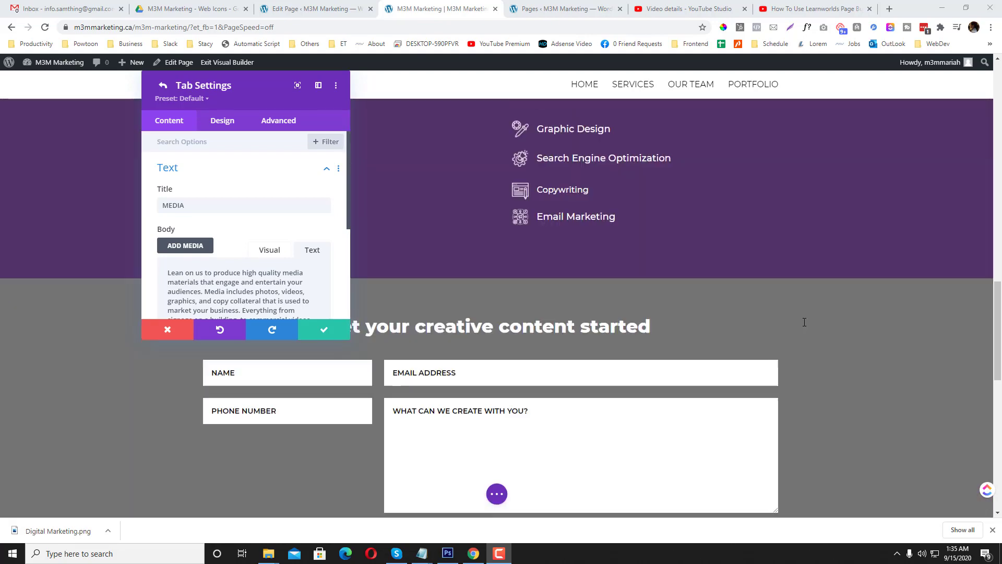
scroll(804, 322, up, 2)
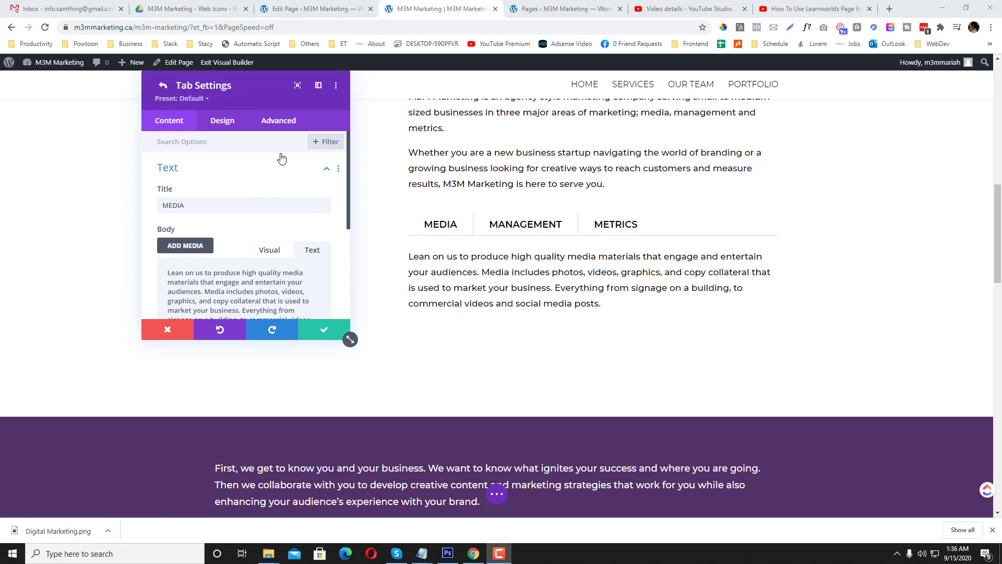
- Accept the MEDIA tab's settings and close the Tabs module settings
click(324, 330)
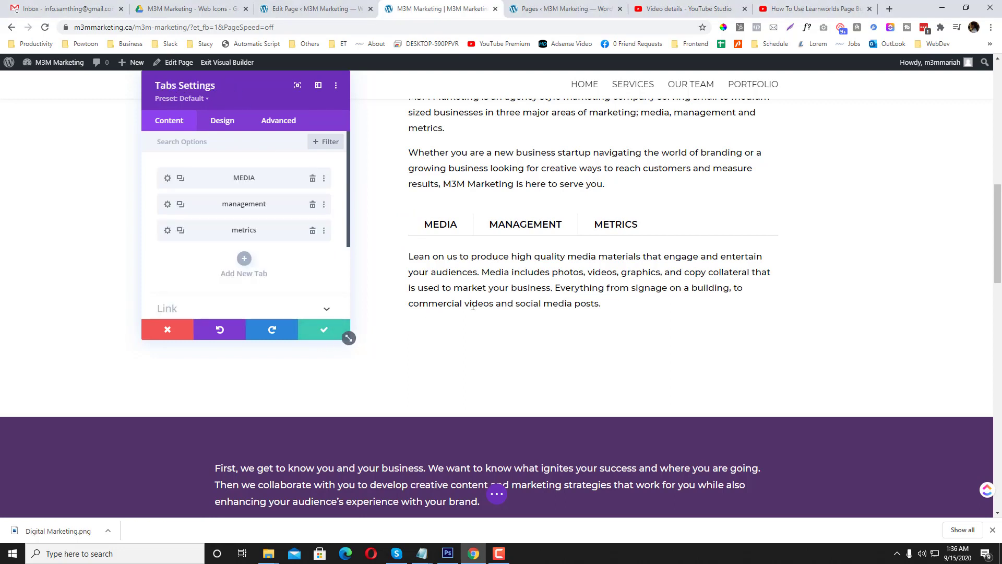
key(Escape)
- Try adding an Accordion module and a Toggle module below the tabs in the Who We Are section, and delete both
click(593, 293)
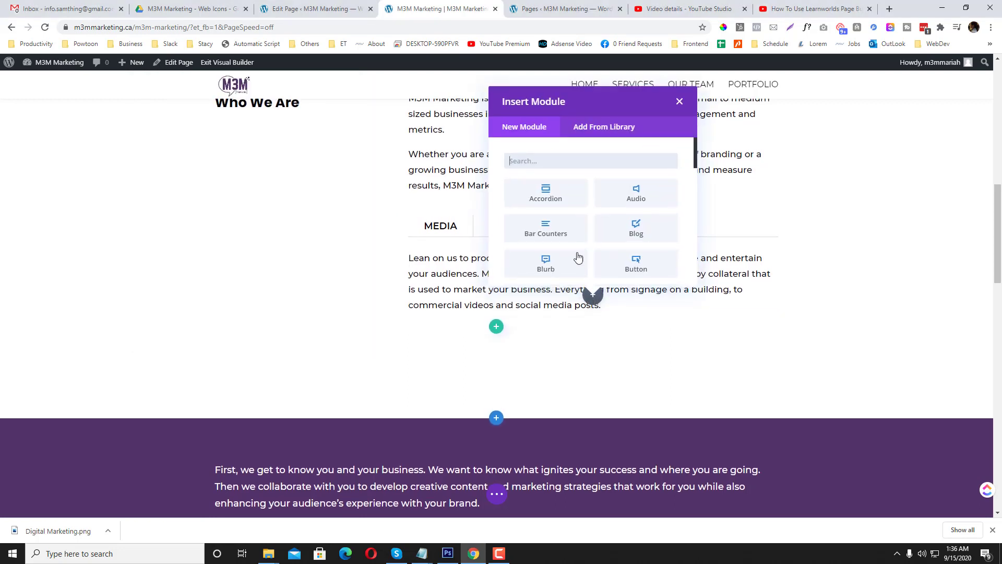
click(559, 199)
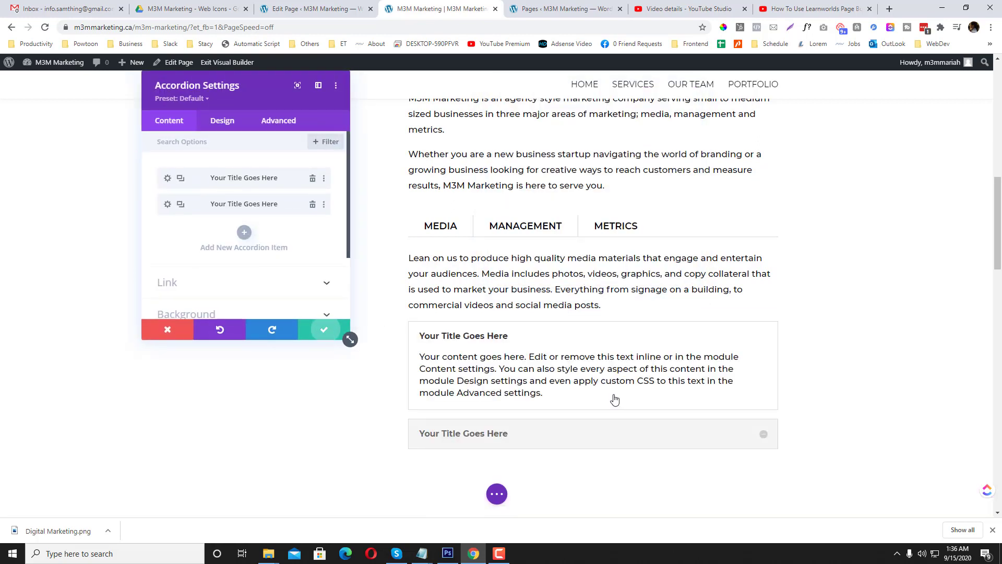
click(593, 431)
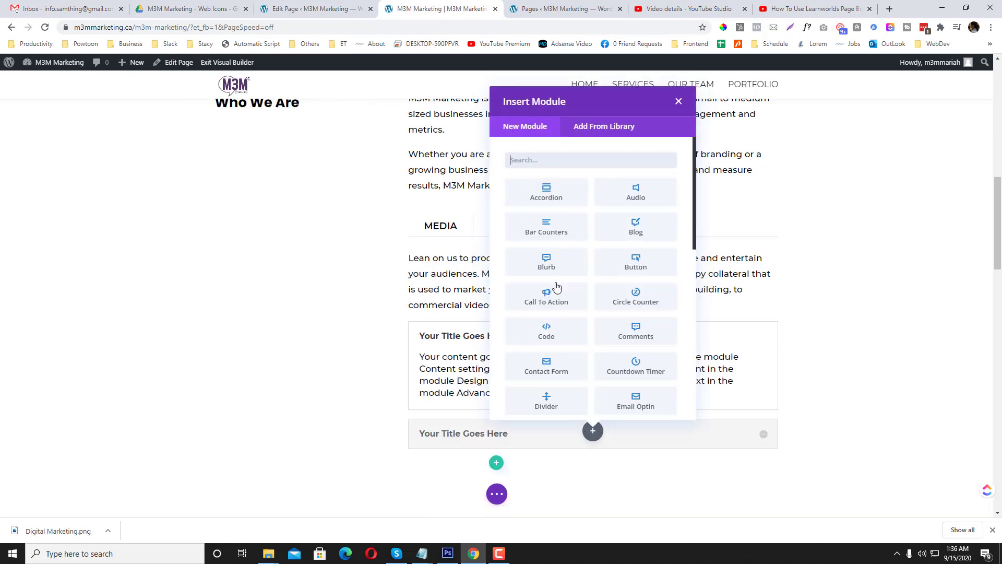
scroll(556, 287, down, 8)
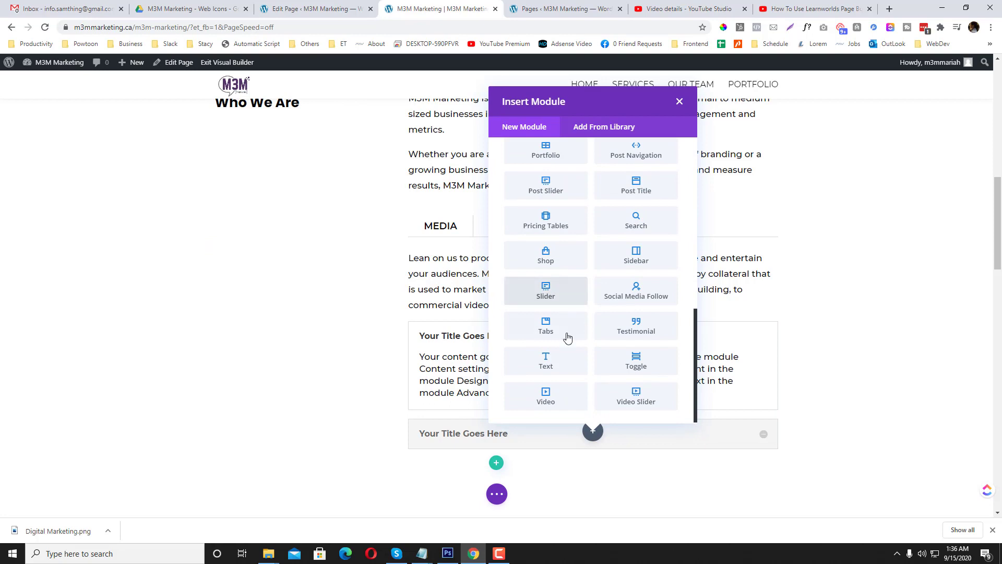
scroll(568, 347, up, 1)
scroll(600, 355, down, 1)
click(636, 360)
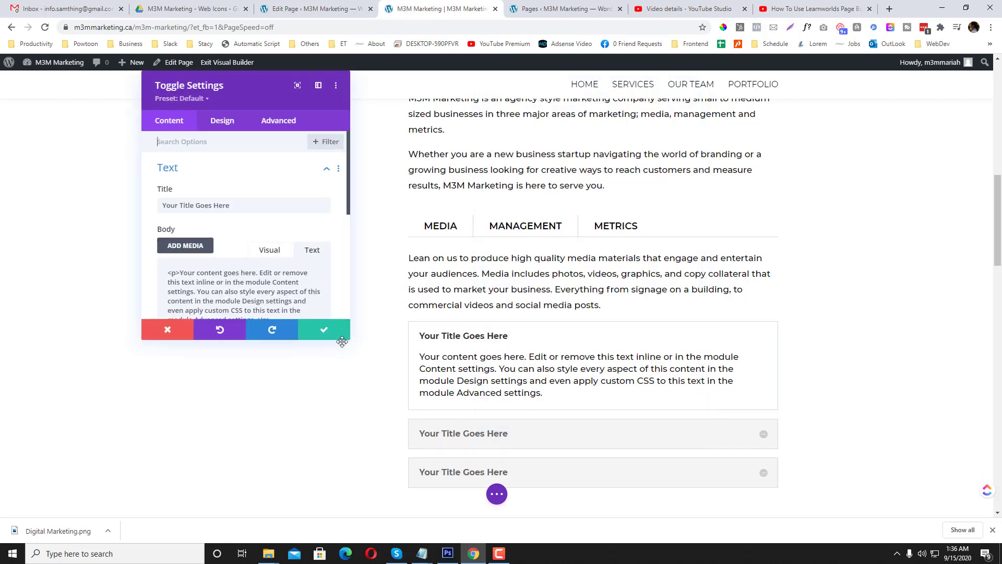
click(340, 332)
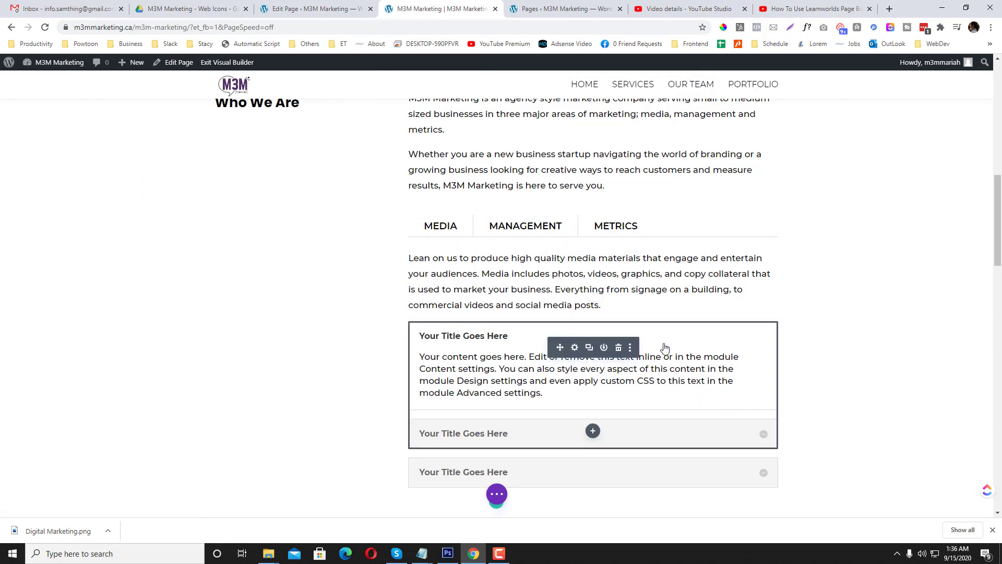
click(619, 347)
click(619, 339)
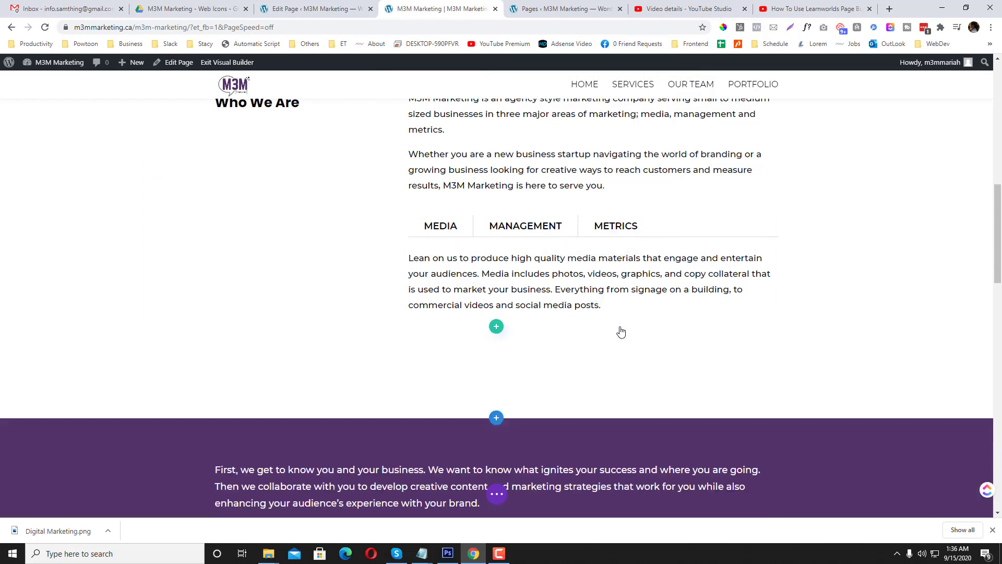
- Save the page in the visual builder
click(497, 493)
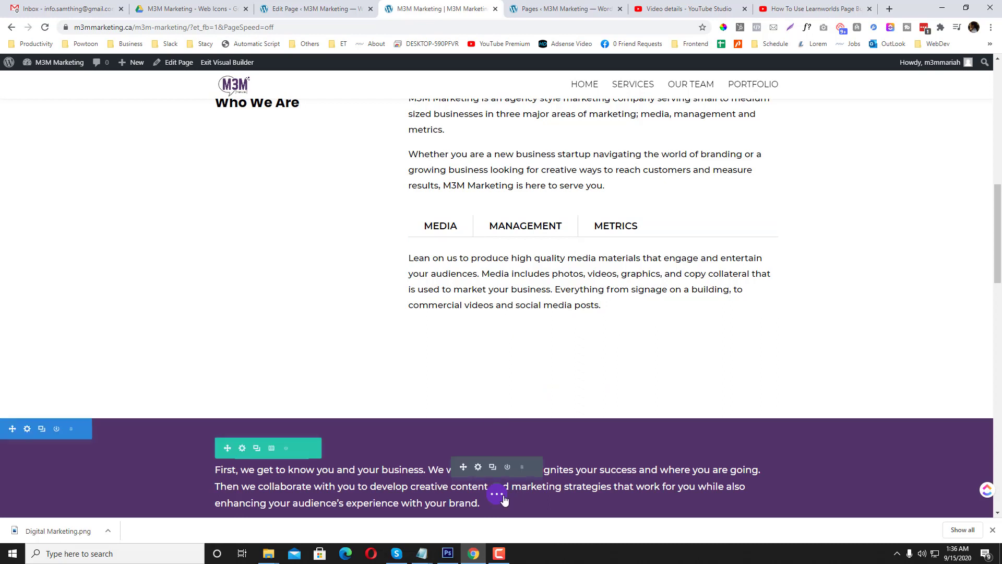
click(963, 494)
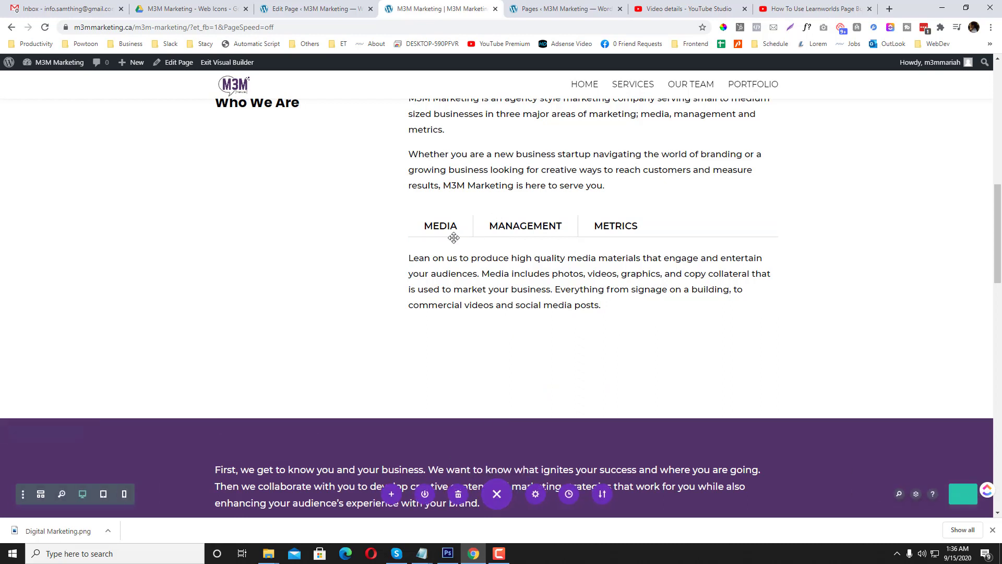
- Switch to Photoshop, accept the open Image Size settings and reopen them for Digital Marketing.png
click(452, 558)
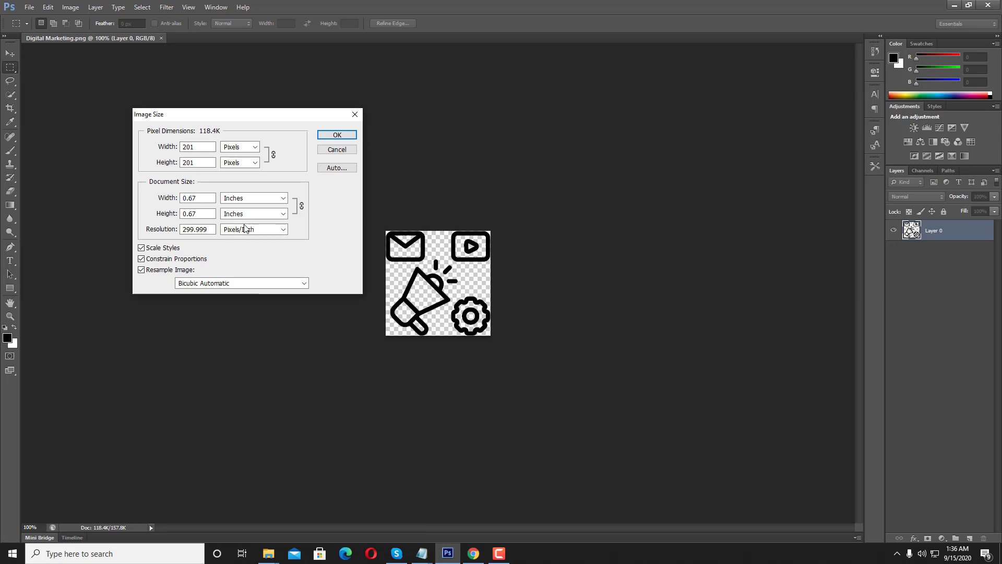
click(338, 136)
click(71, 6)
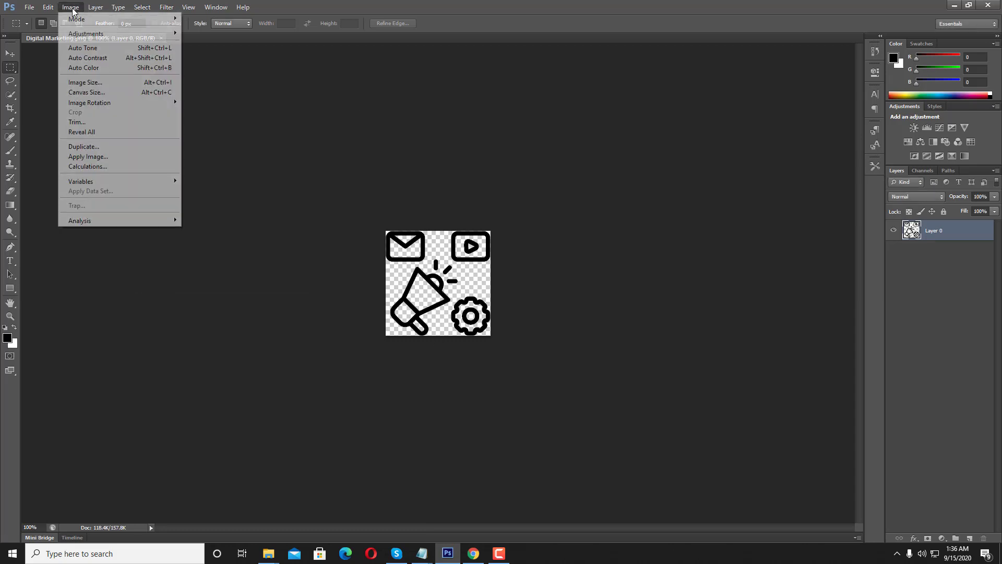
click(116, 83)
drag(285, 122, 479, 119)
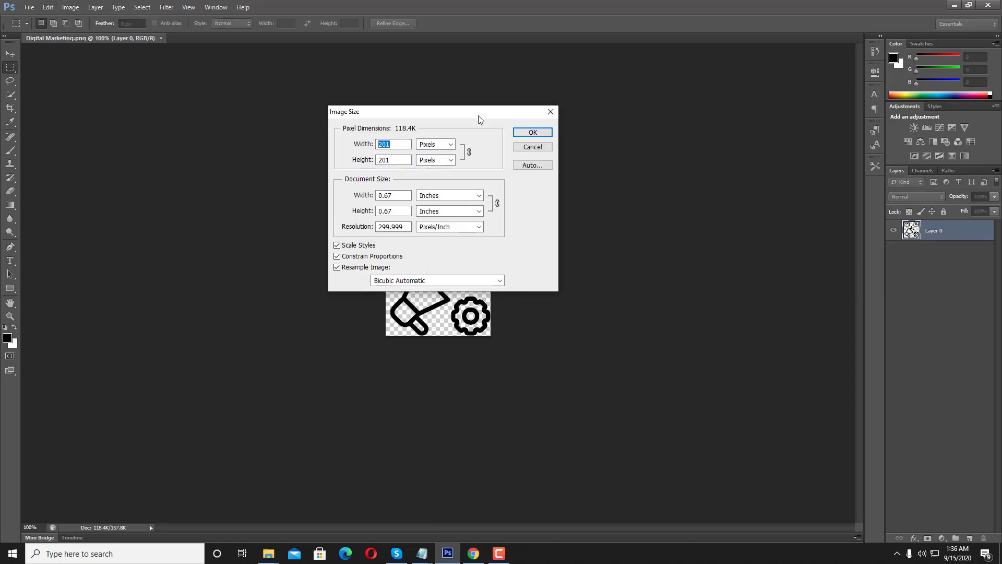
click(474, 554)
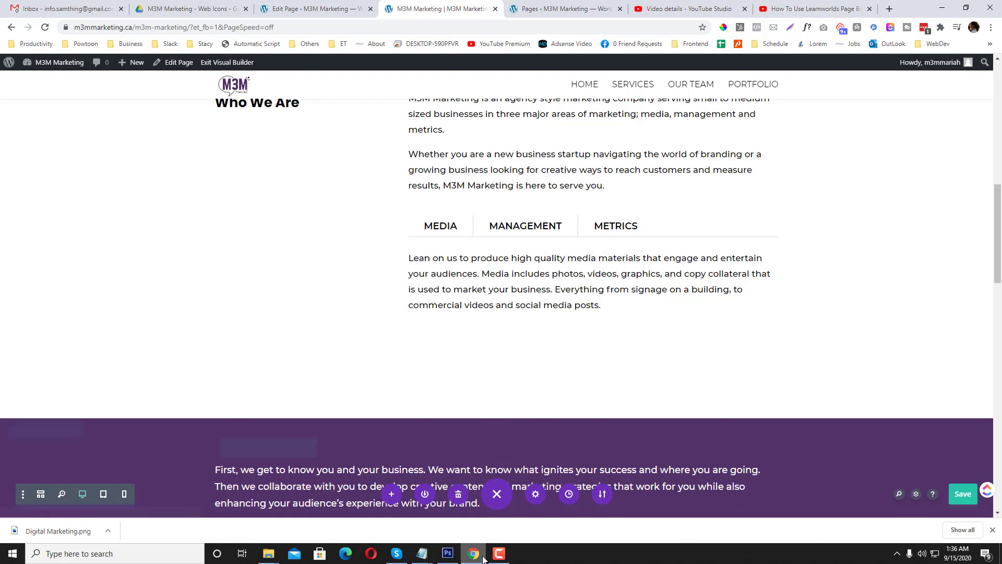
click(499, 553)
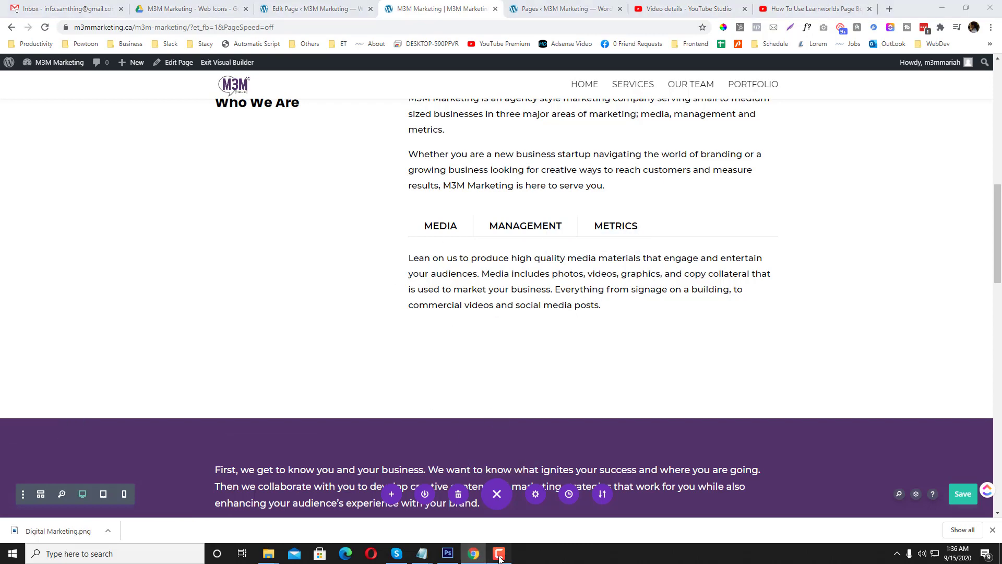
click(447, 552)
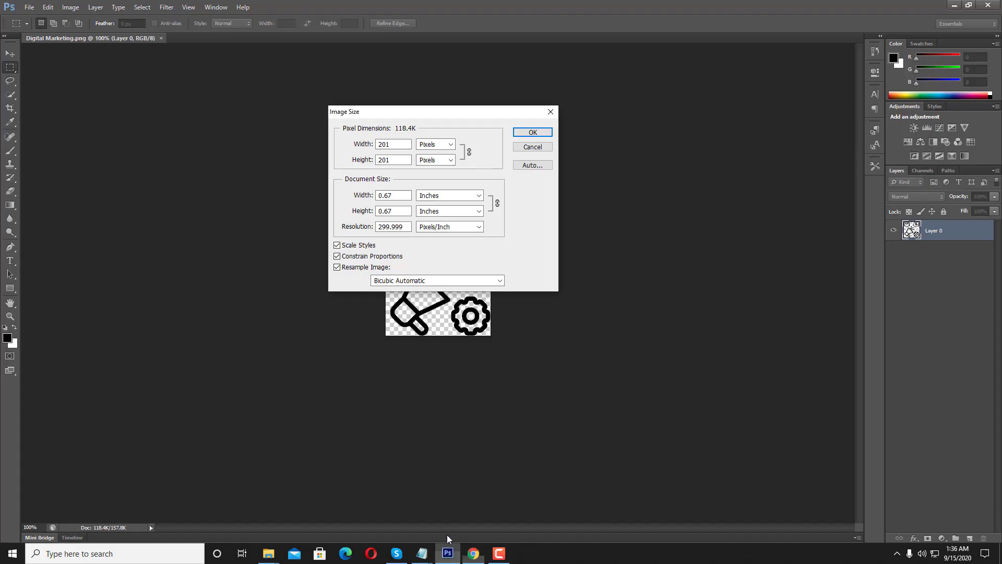
- Resize the Digital Marketing.png icon to a width of 30 pixels with proportions constrained
drag(399, 147, 365, 145)
text(2)
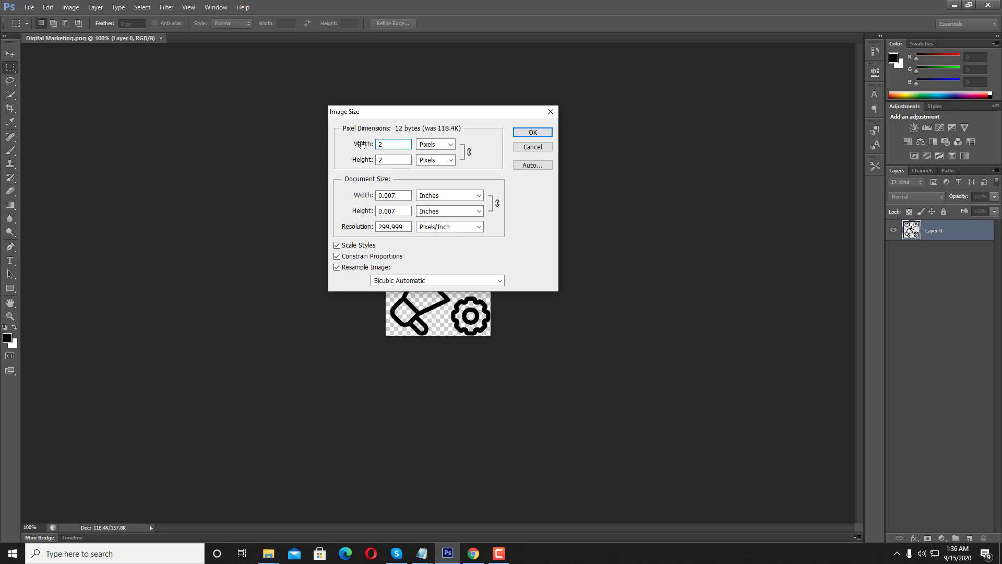
key(BackSpace)
text(30)
key(Return)
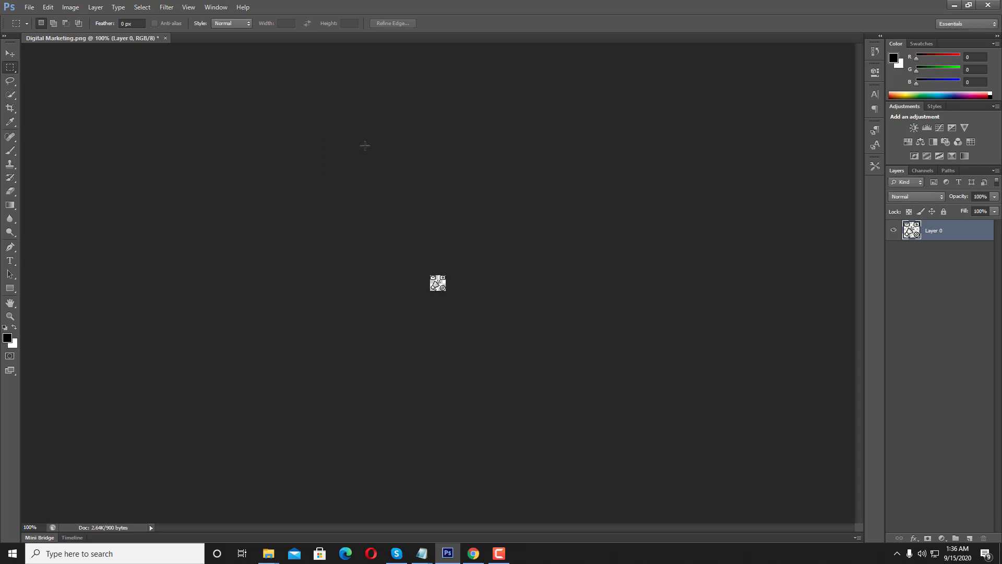
- Save a copy of the resized icon in PNG format as digital-marketing-icon in the video folder
click(9, 317)
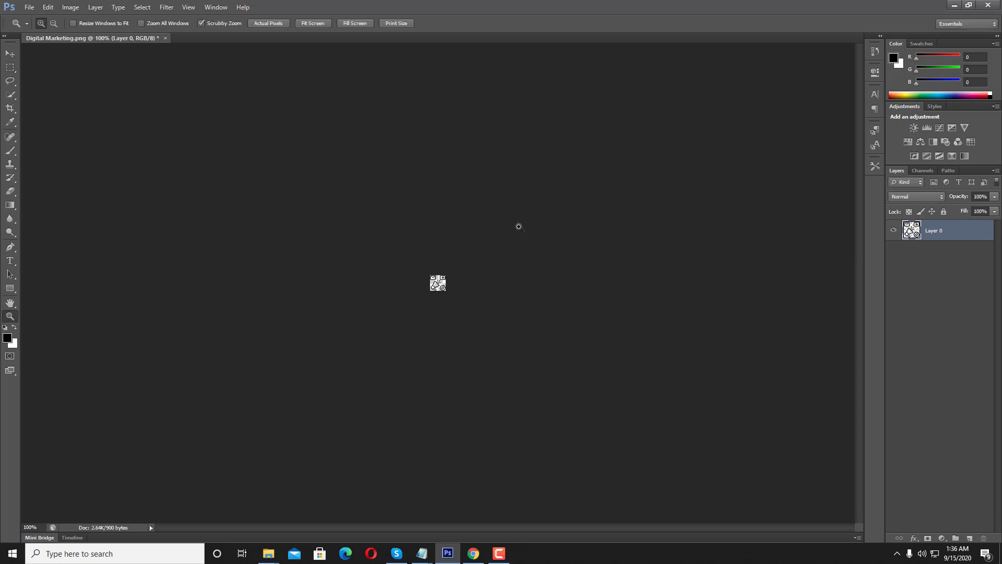
click(519, 226)
click(519, 225)
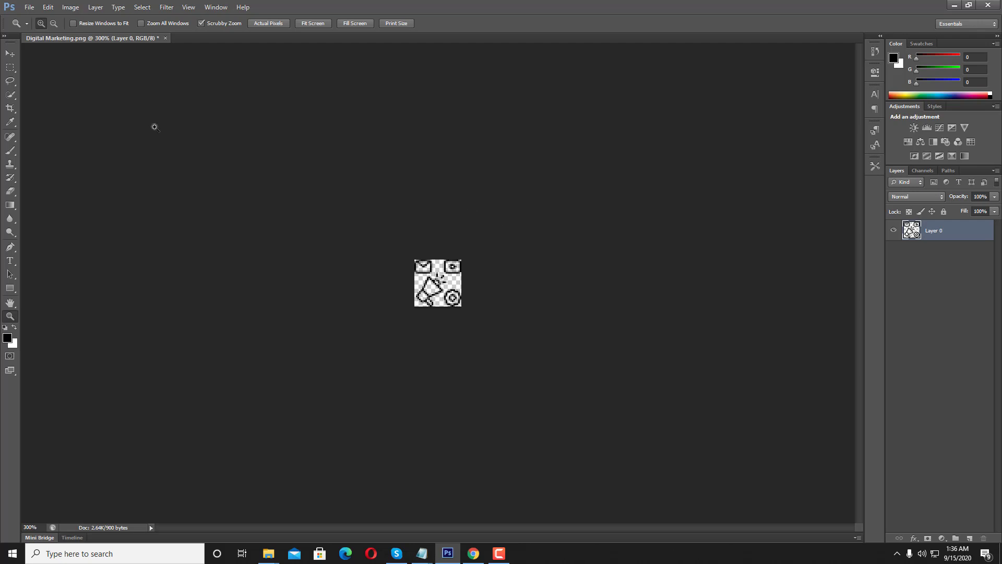
click(29, 8)
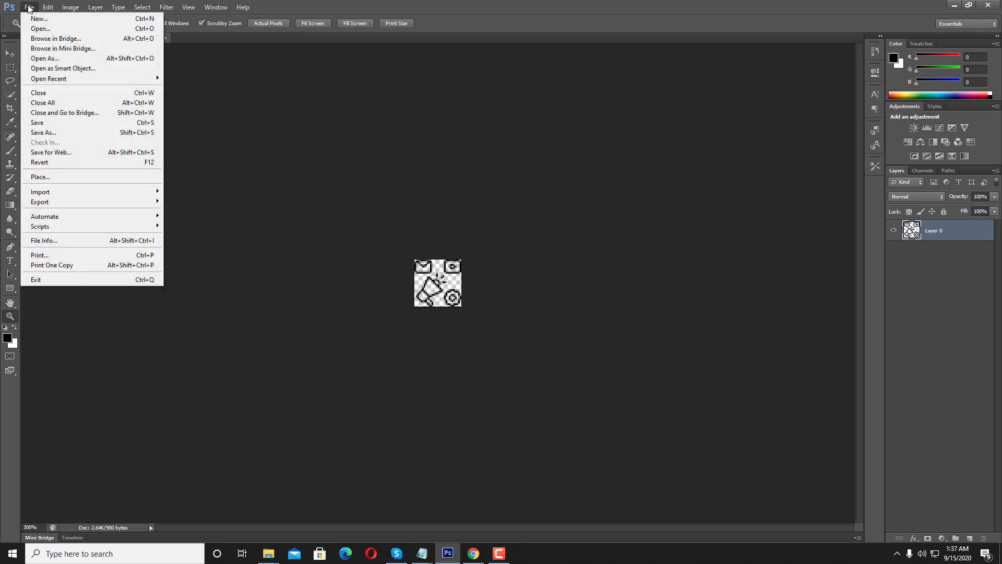
click(56, 133)
click(547, 302)
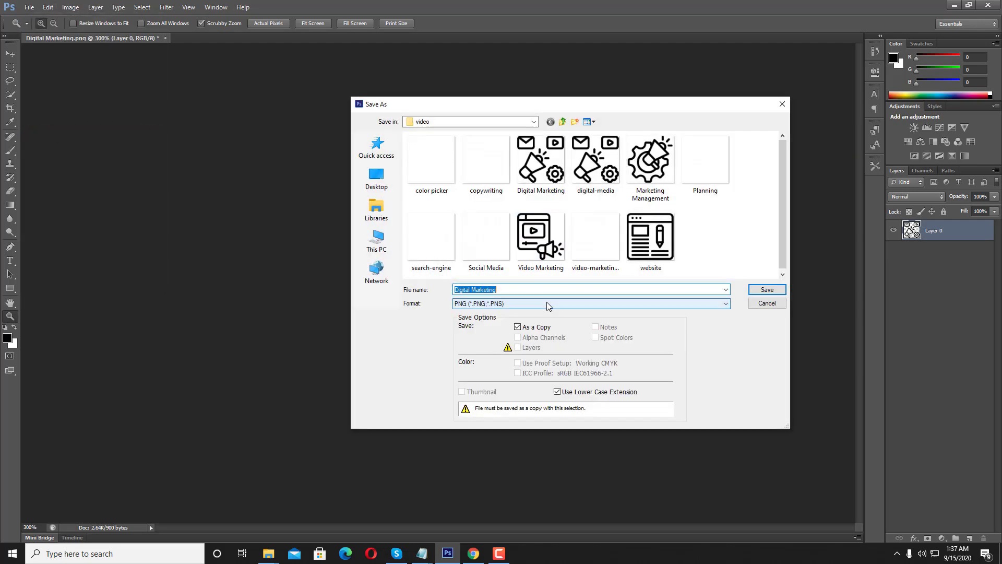
click(510, 296)
double_click(502, 289)
text(d)
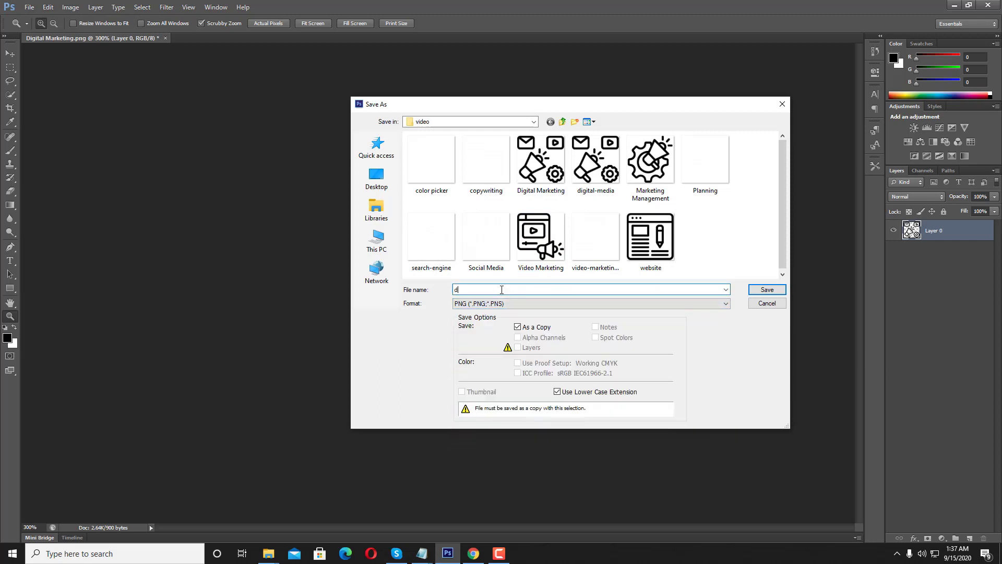
text(igital-marketing-i)
key(Return)
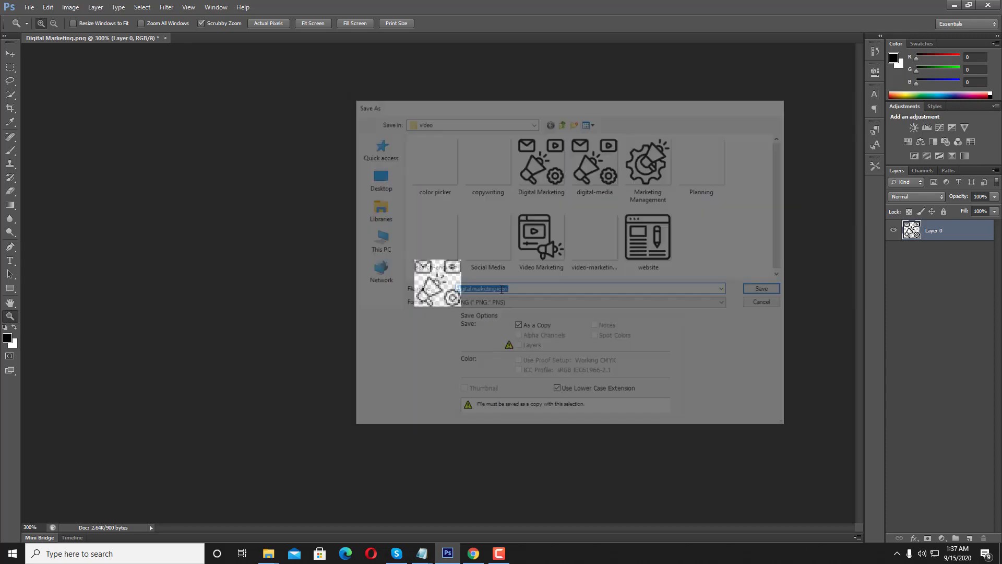
key(Return)
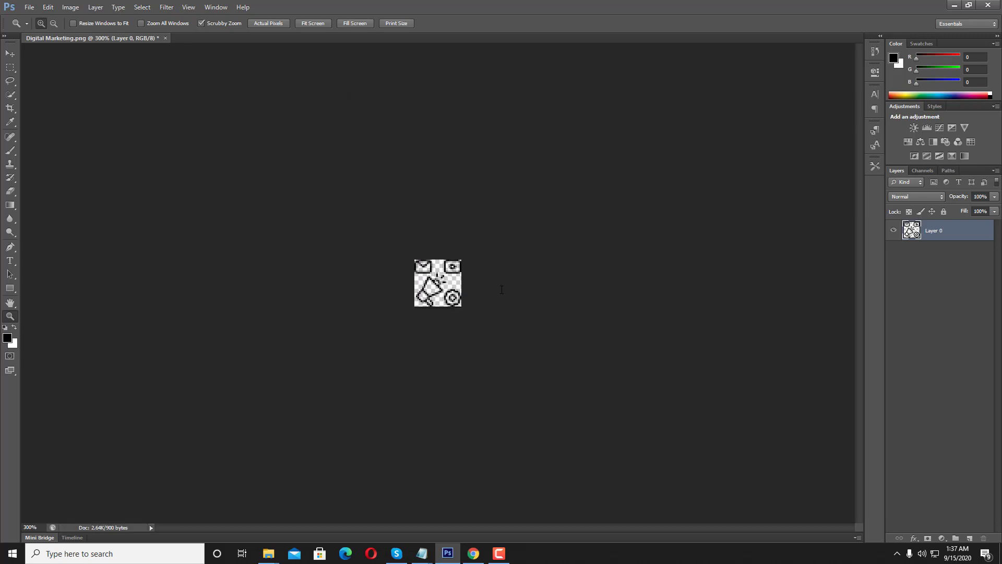
- Examine the resized icon's pixel quality enlarged to fit the screen and at 100%
key(ctrl+0)
key(ctrl+minus)
key(ctrl+minus)
key(ctrl+minus)
key(ctrl+minus)
key(ctrl+minus)
key(ctrl+minus)
key(ctrl+minus)
key(ctrl+minus)
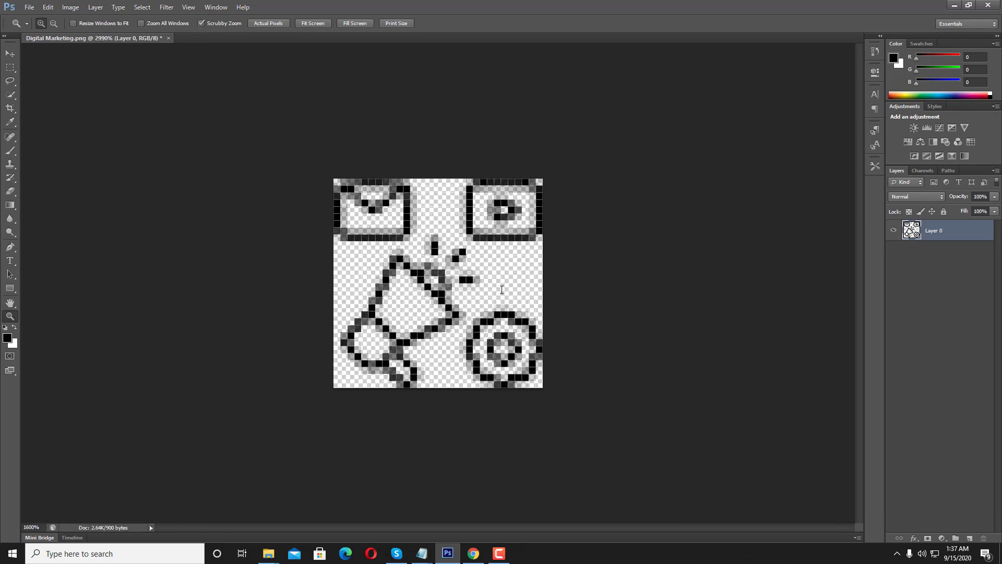
key(ctrl+minus)
key(ctrl+minus)
key(ctrl+minus)
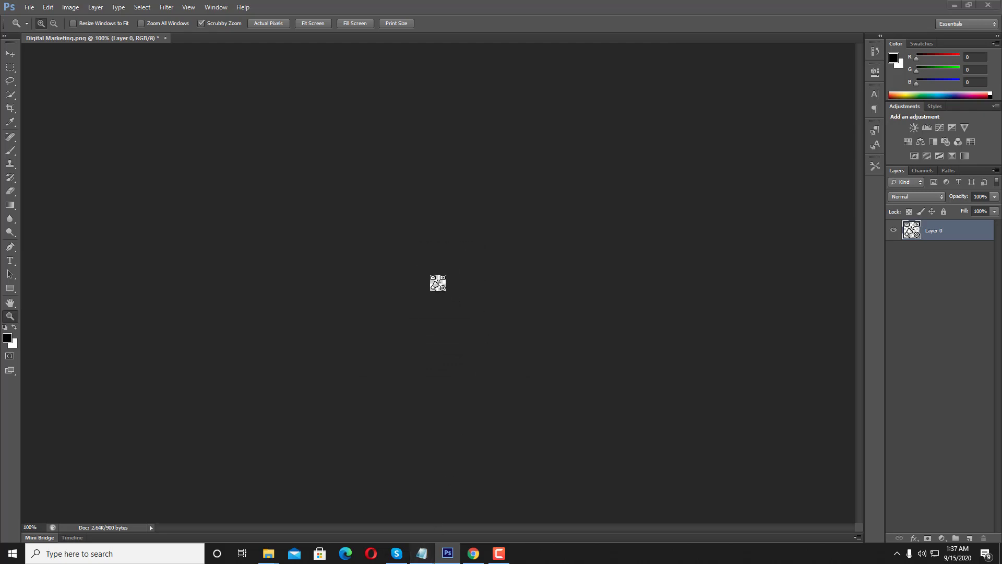
mouse_move(422, 553)
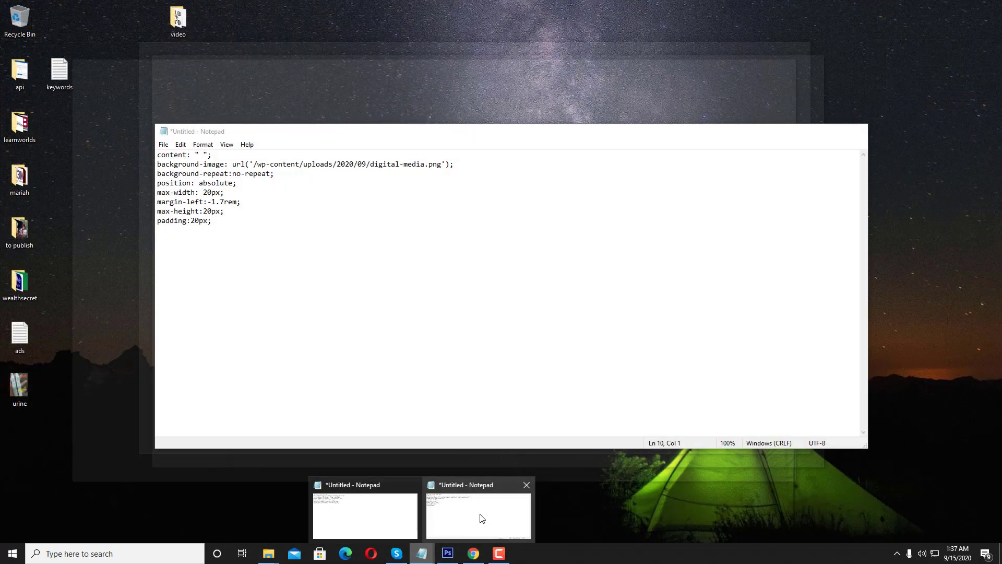
click(480, 517)
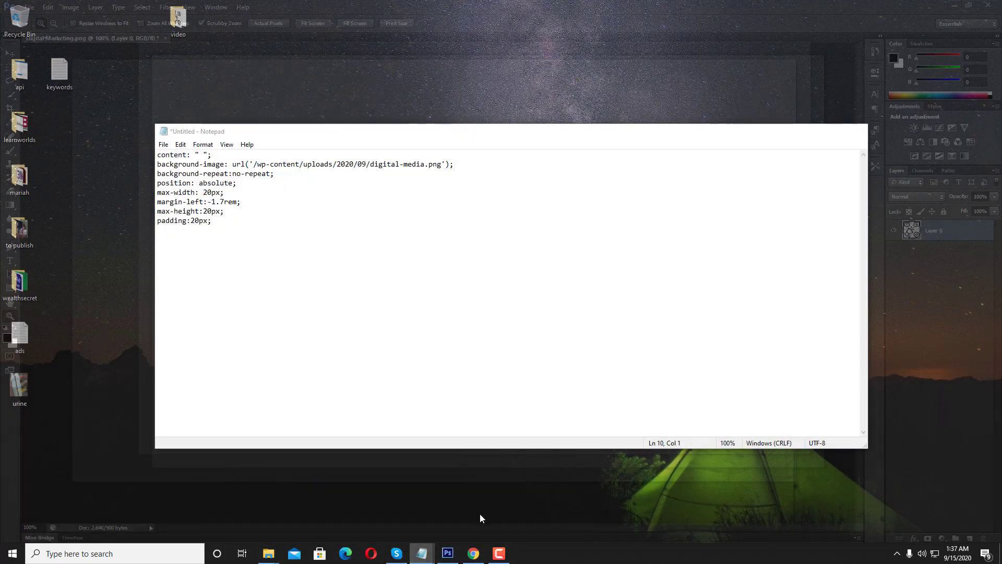
click(808, 132)
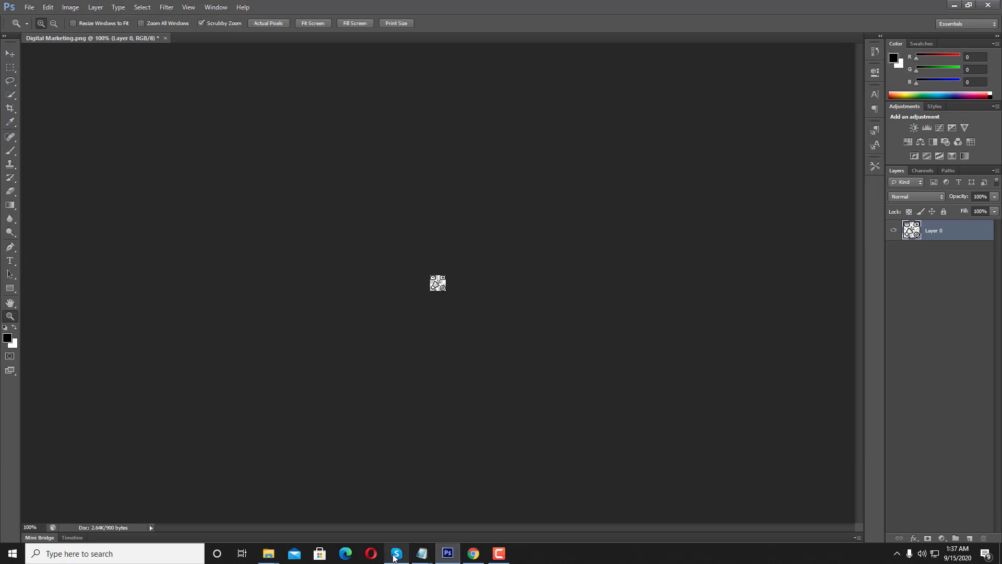
- Switch to Chrome, open the WordPress Media Library in the page-editing tab and upload the digital-marketing-icon file
click(473, 553)
click(292, 9)
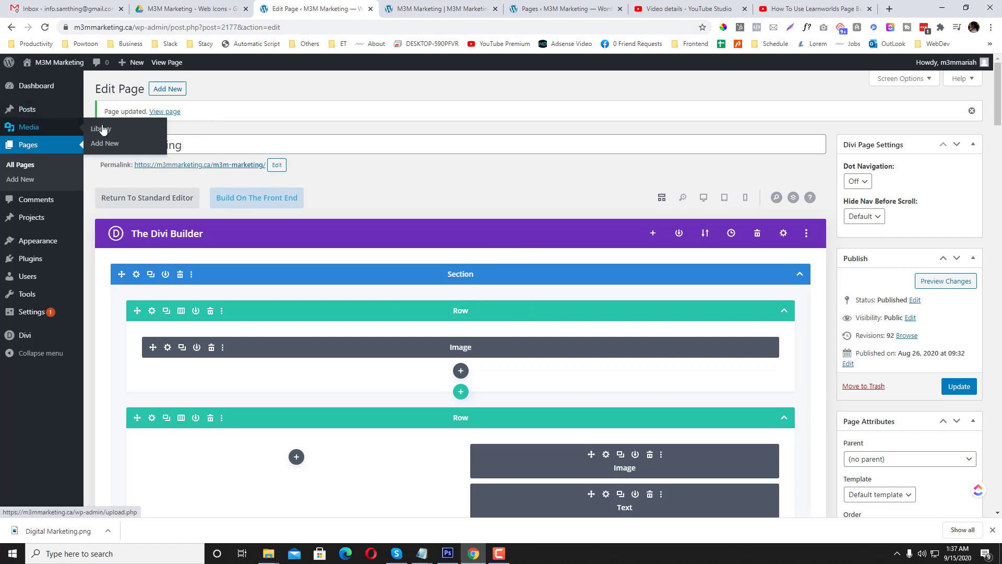
click(101, 127)
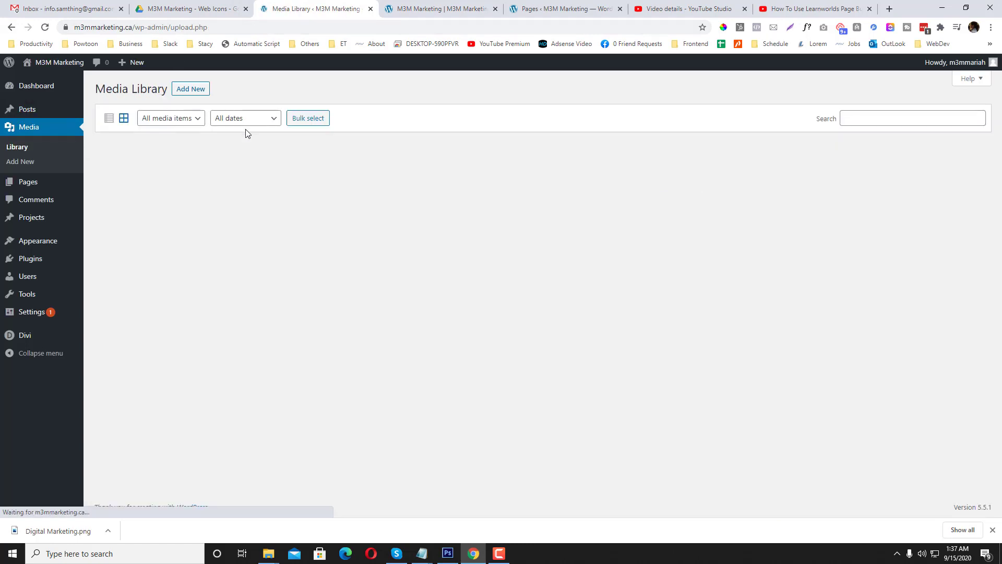
click(191, 90)
click(529, 165)
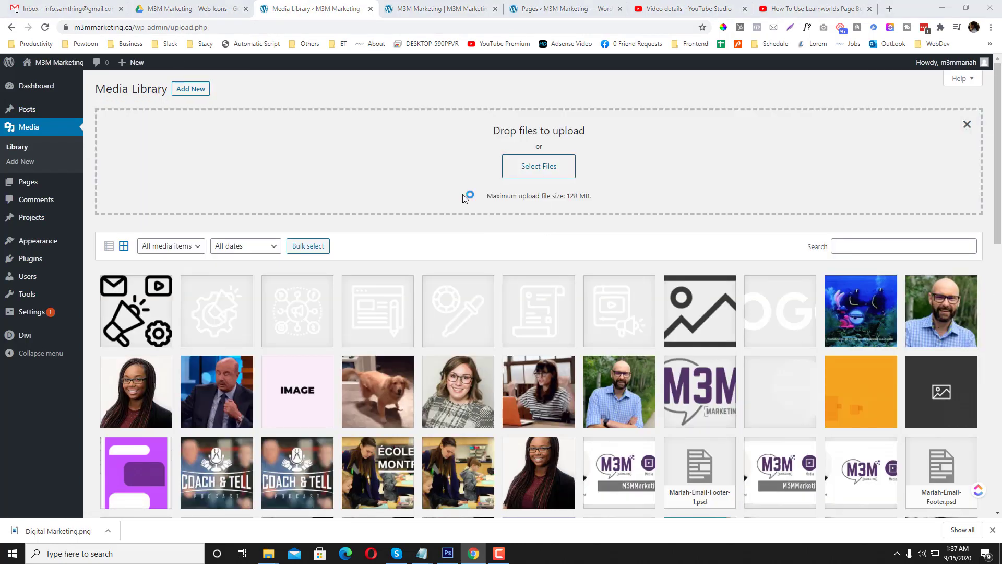
text(digital-marketing-icon)
key(Down)
key(Return)
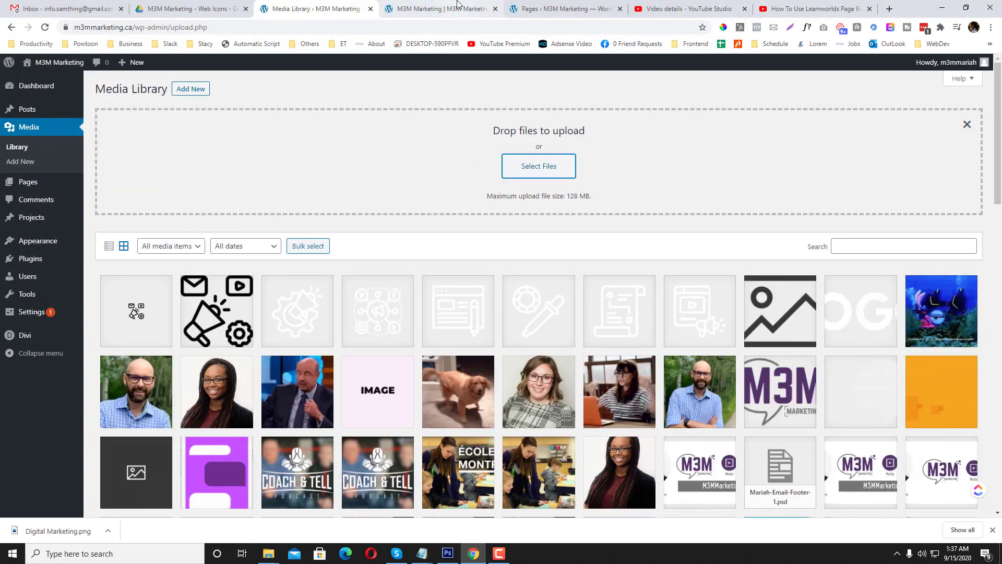
- In the M3M Marketing visual builder, open the custom CSS settings of the MEDIA tab in the Tabs module
click(459, 9)
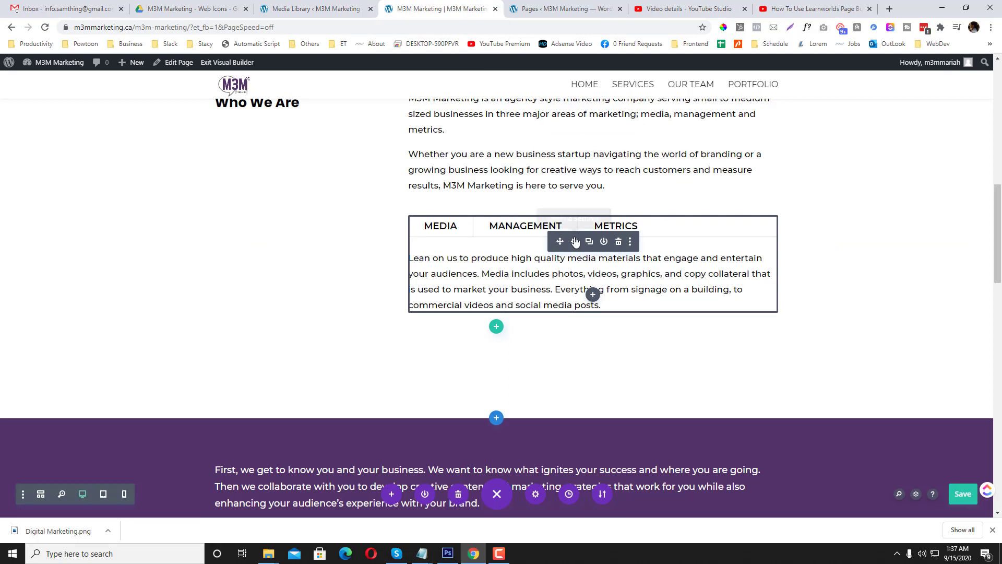
click(574, 242)
drag(259, 90, 212, 103)
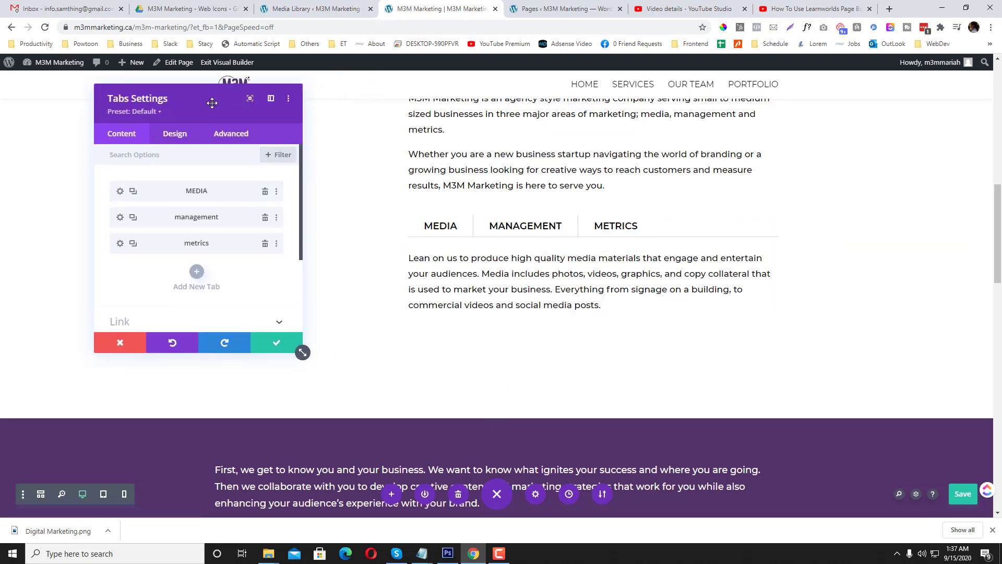
click(120, 191)
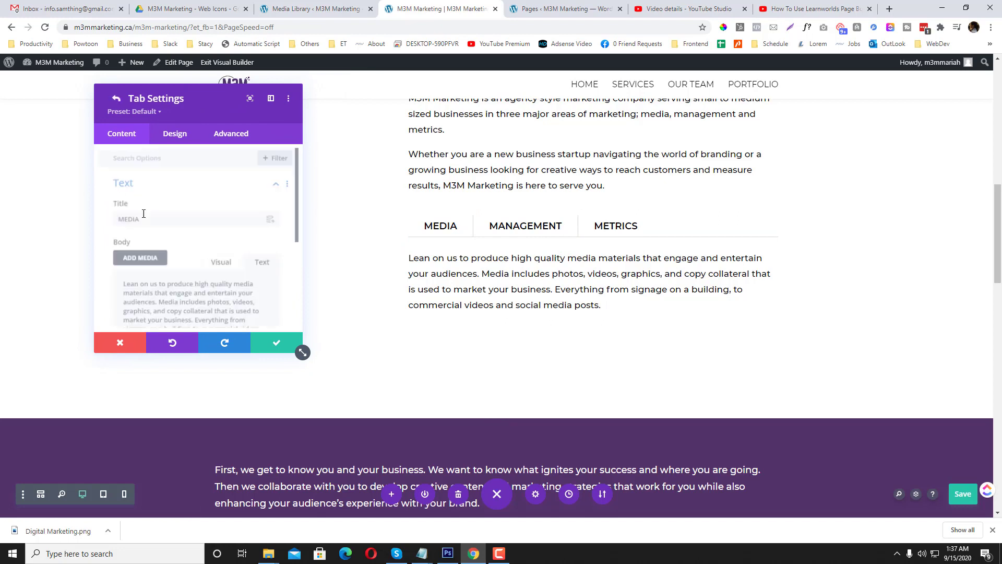
click(231, 134)
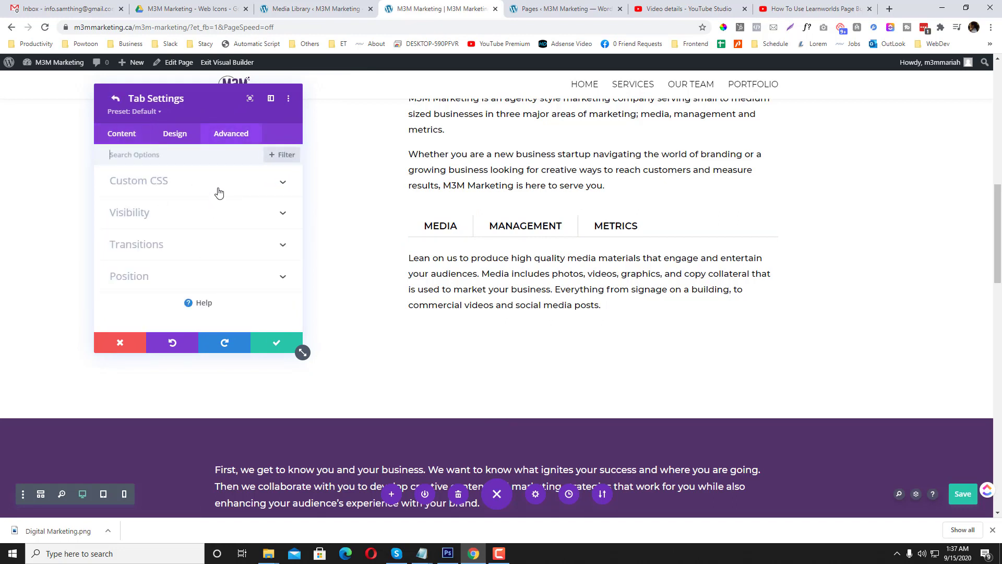
click(219, 183)
- Enter content:''; and background:url(); on separate lines in the MEDIA tab's After CSS
scroll(207, 225, down, 2)
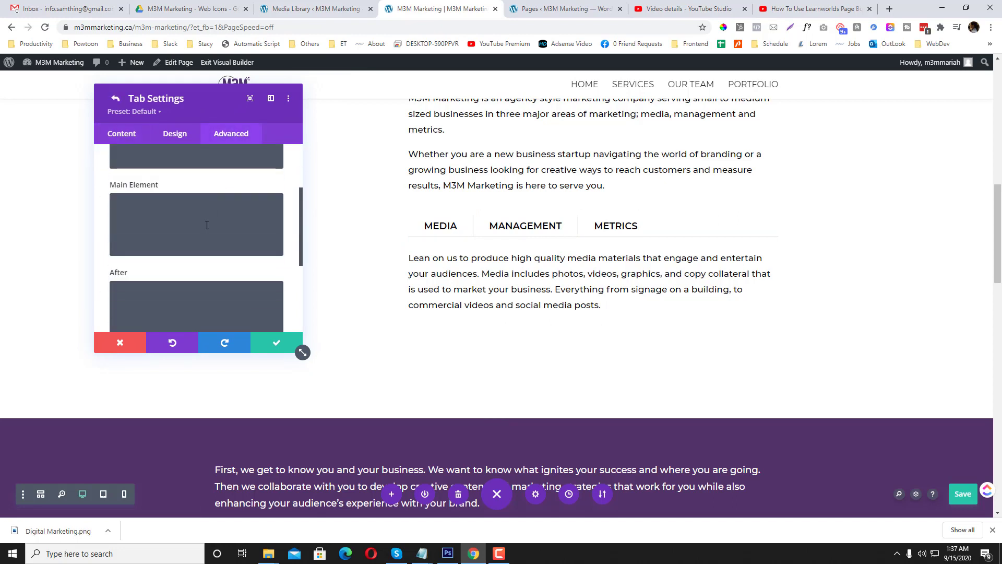
scroll(207, 225, up, 2)
click(202, 228)
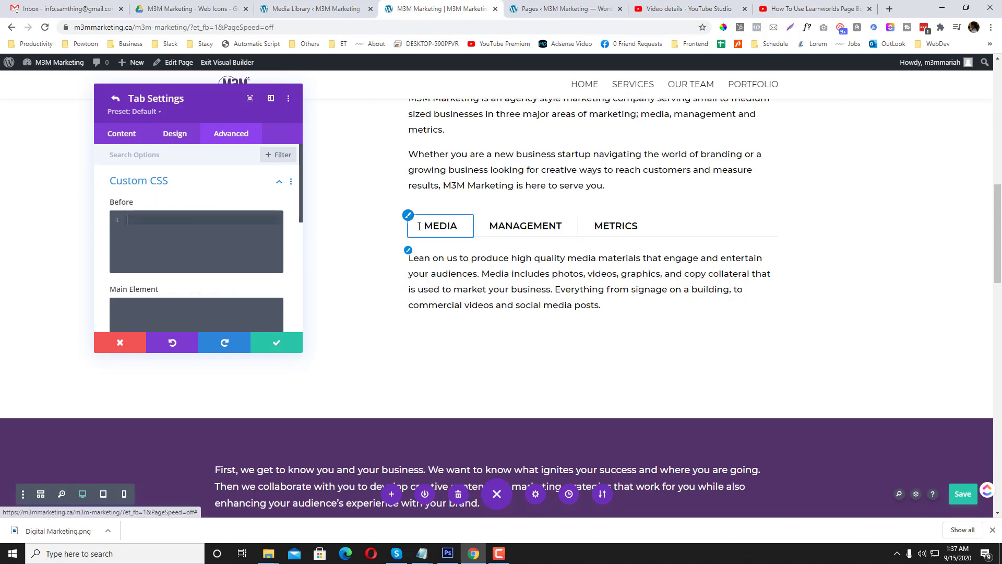
scroll(317, 235, down, 2)
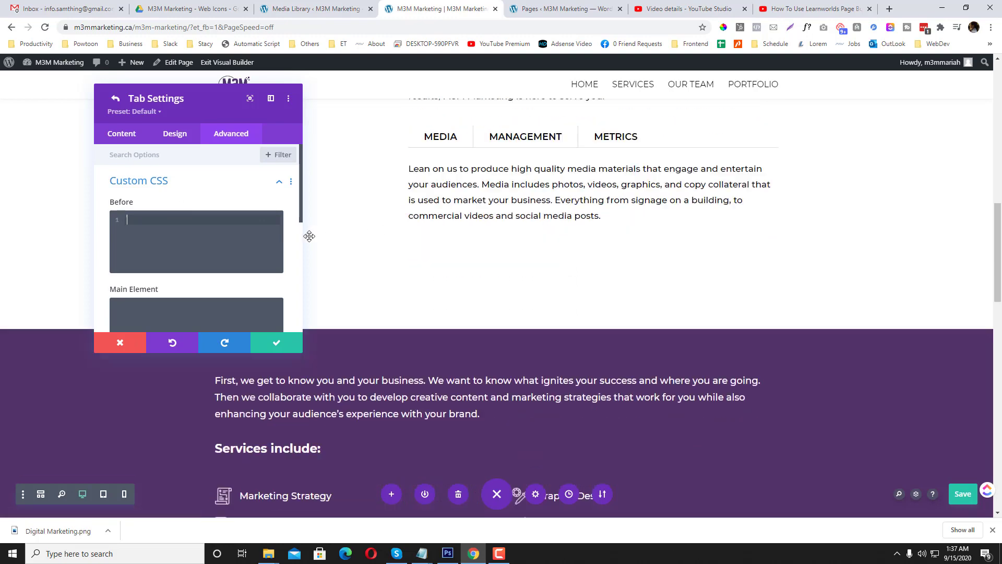
scroll(224, 240, down, 1)
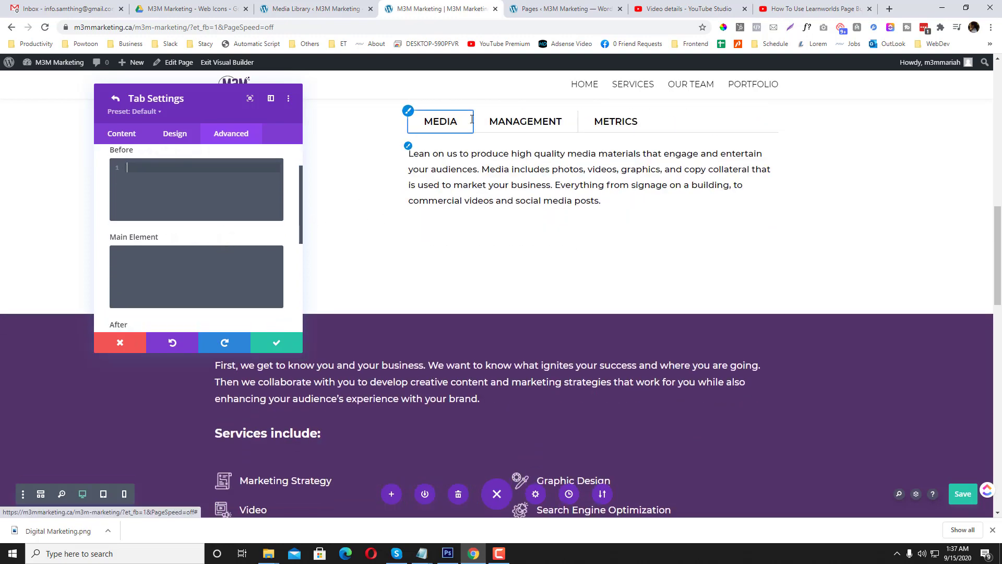
key(Tab)
key(Tab)
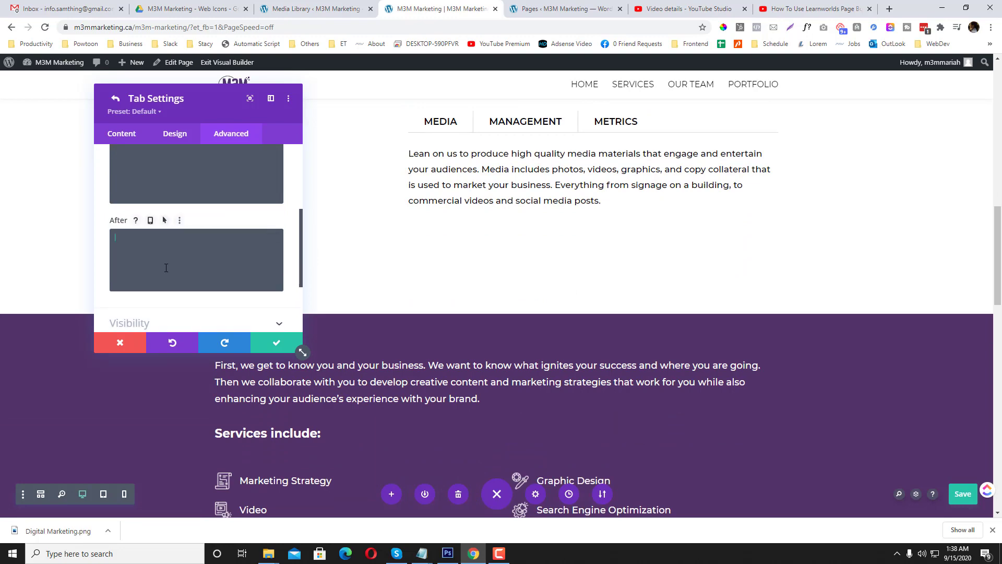
scroll(455, 232, up, 2)
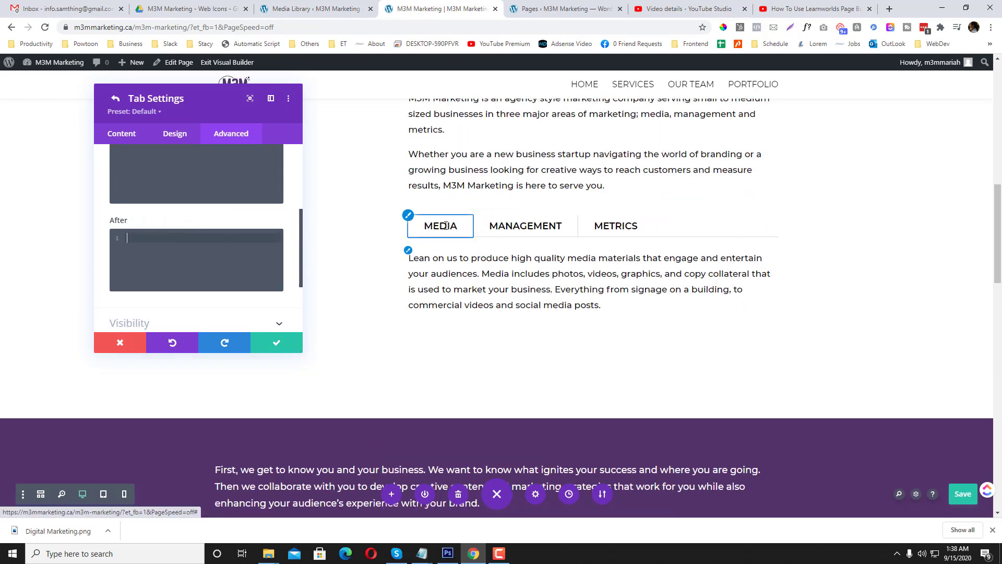
scroll(158, 250, up, 3)
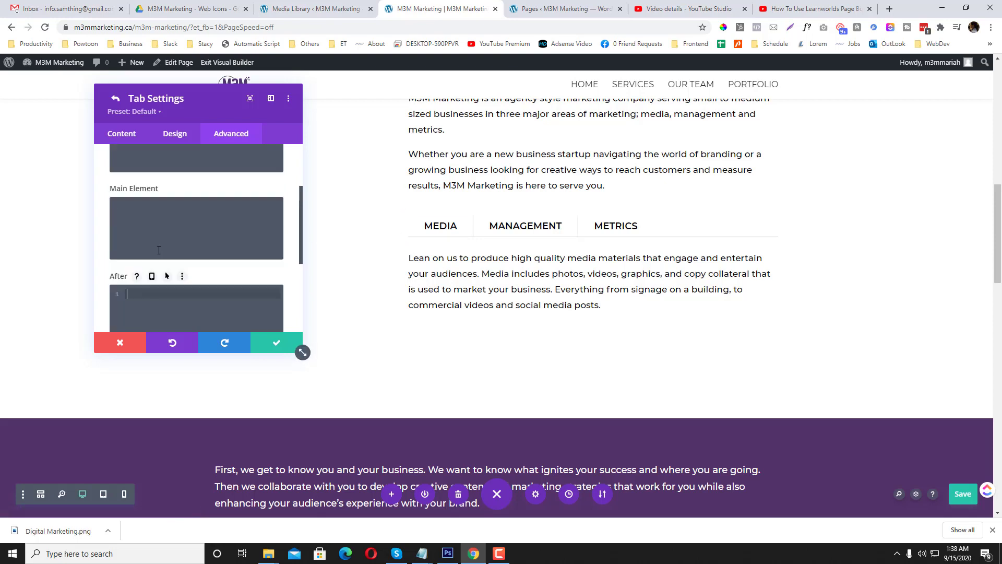
scroll(158, 235, down, 3)
click(160, 241)
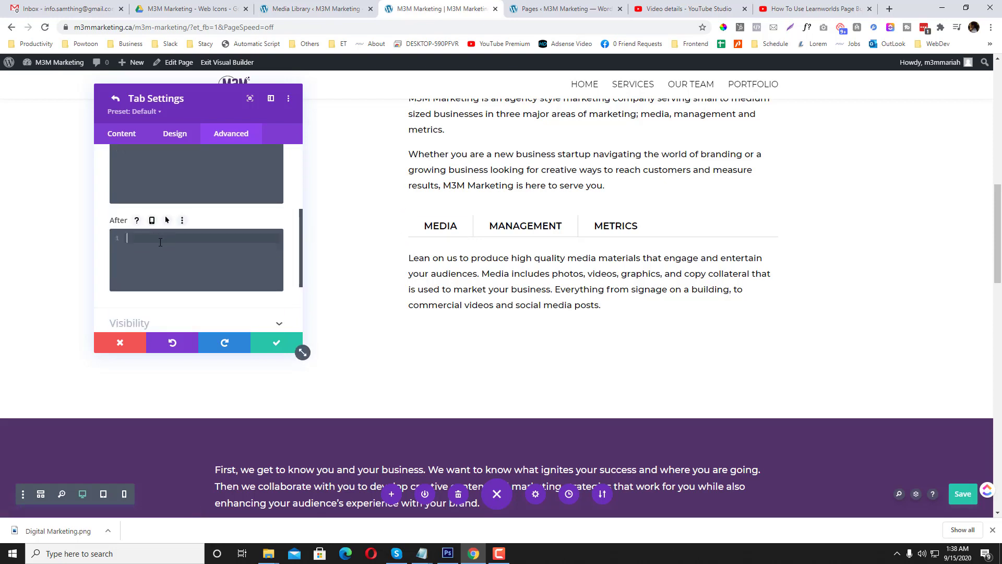
text(content: '';)
key(Return)
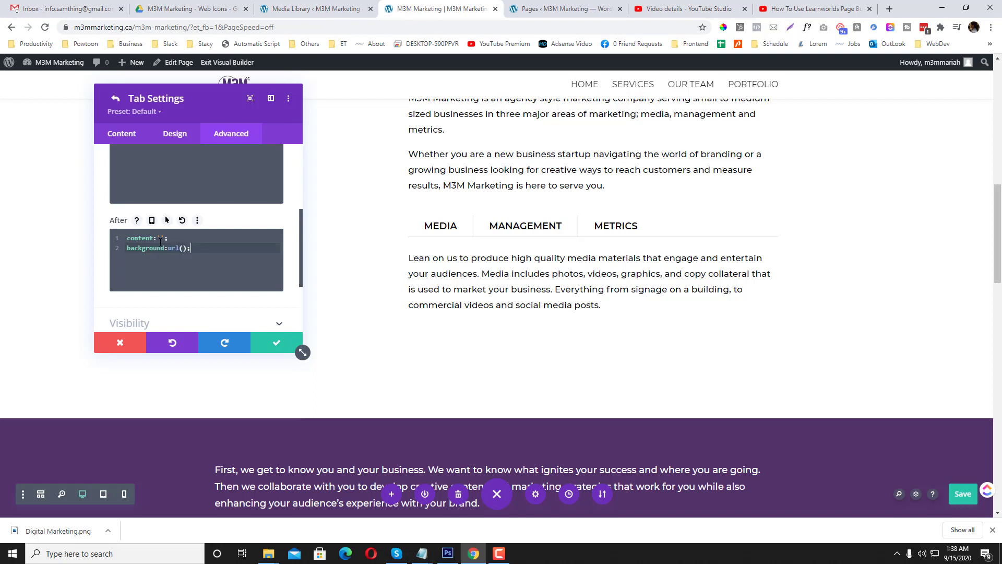
key(Return)
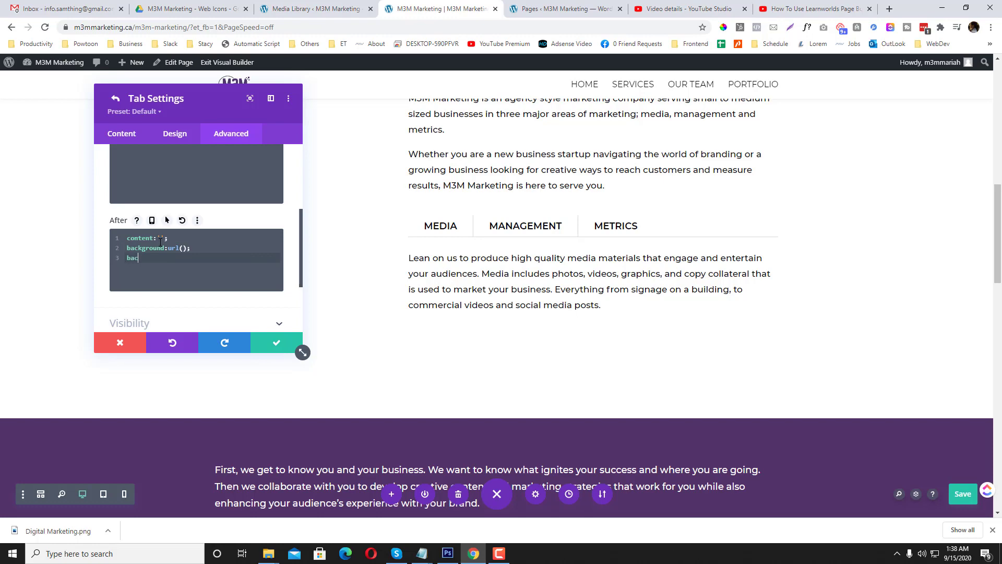
- Copy the file URL of the uploaded digital-marketing-icon.png from the Media Library and paste it inside the After CSS url() parentheses
click(314, 8)
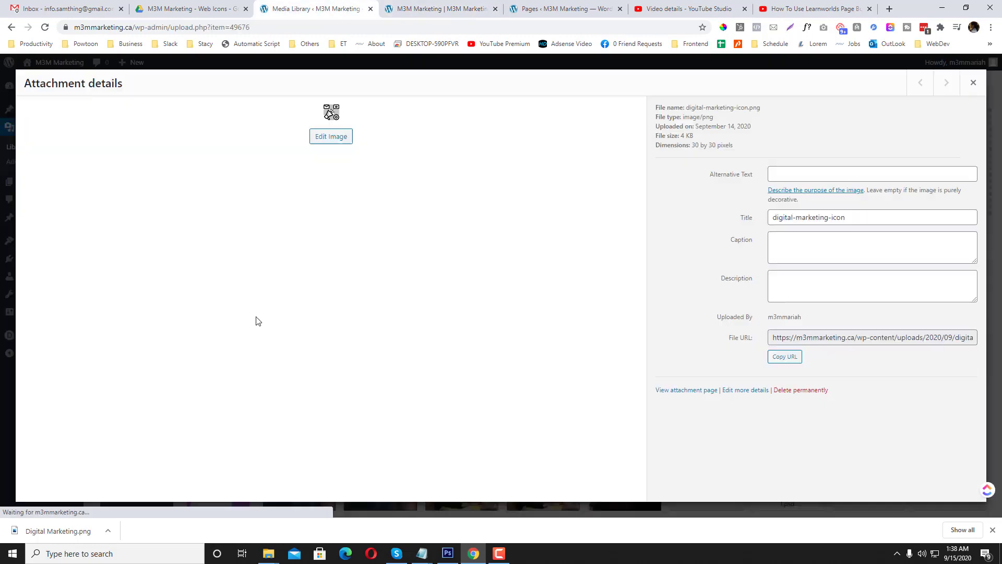
click(125, 322)
click(848, 341)
key(ctrl+a)
key(ctrl+c)
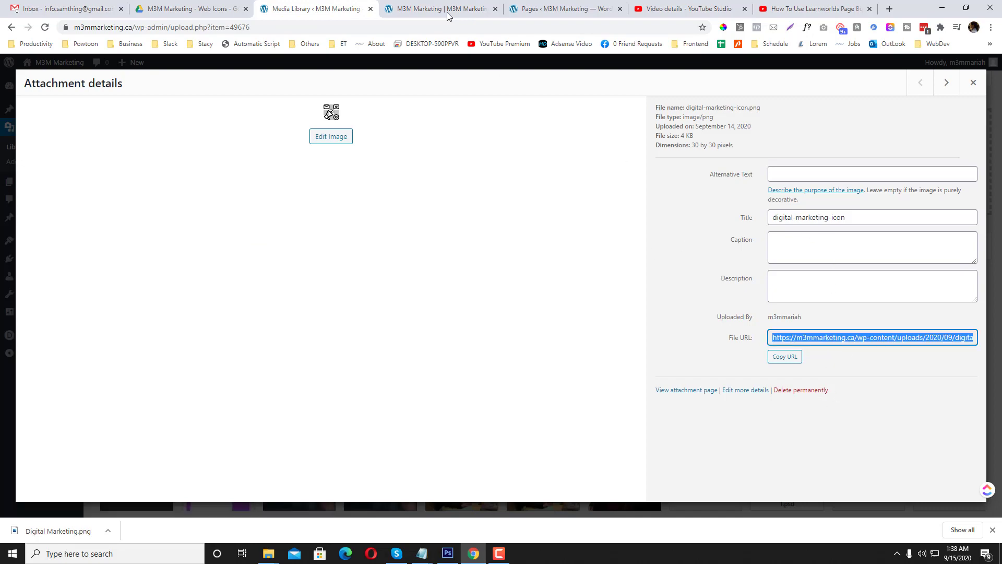
click(443, 9)
click(182, 248)
key(ctrl+v)
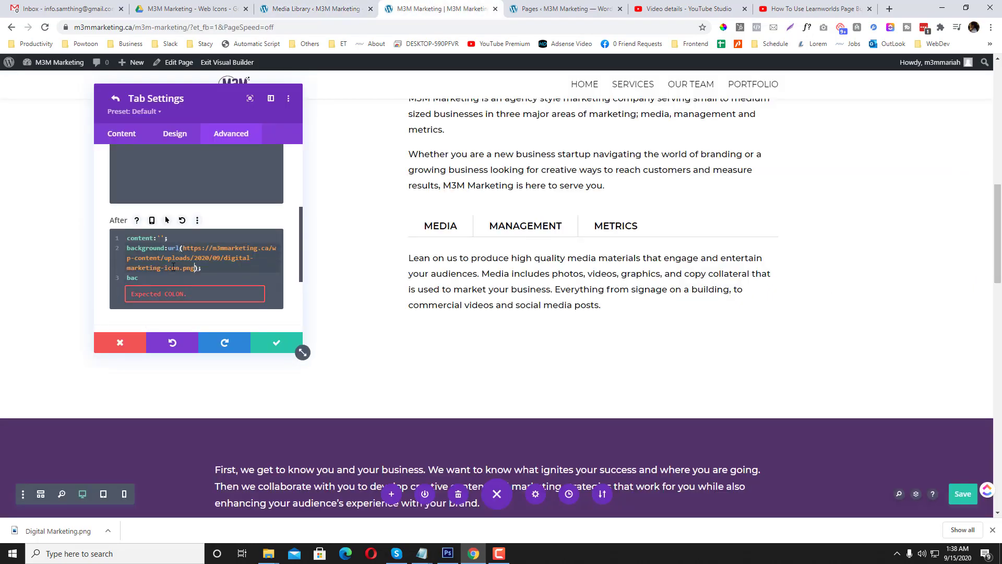
- Delete the stray "bac" on line 3 and enclose the image URL in single quotes
click(125, 277)
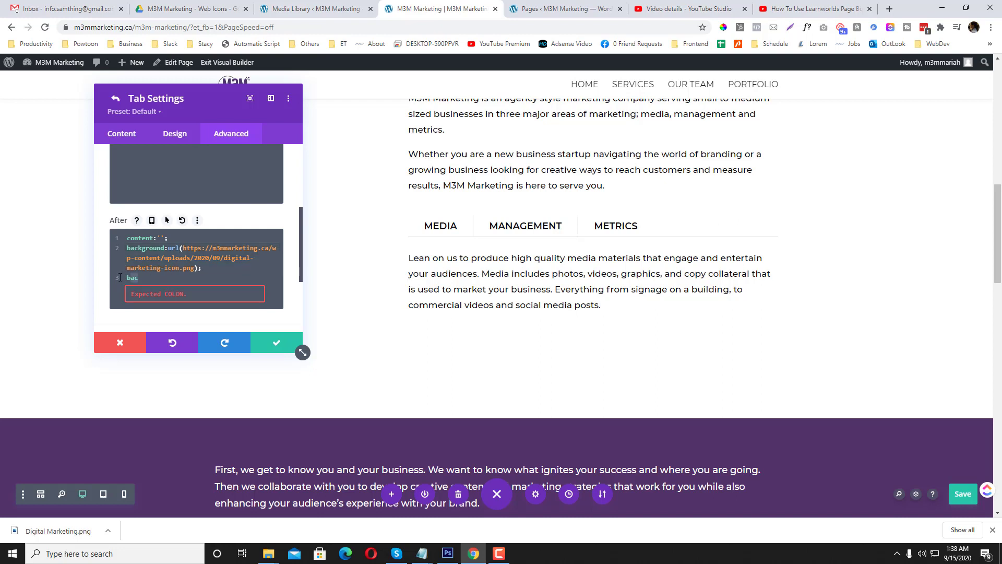
key(Delete)
key(Delete)
key(Delete)
click(182, 248)
text(')
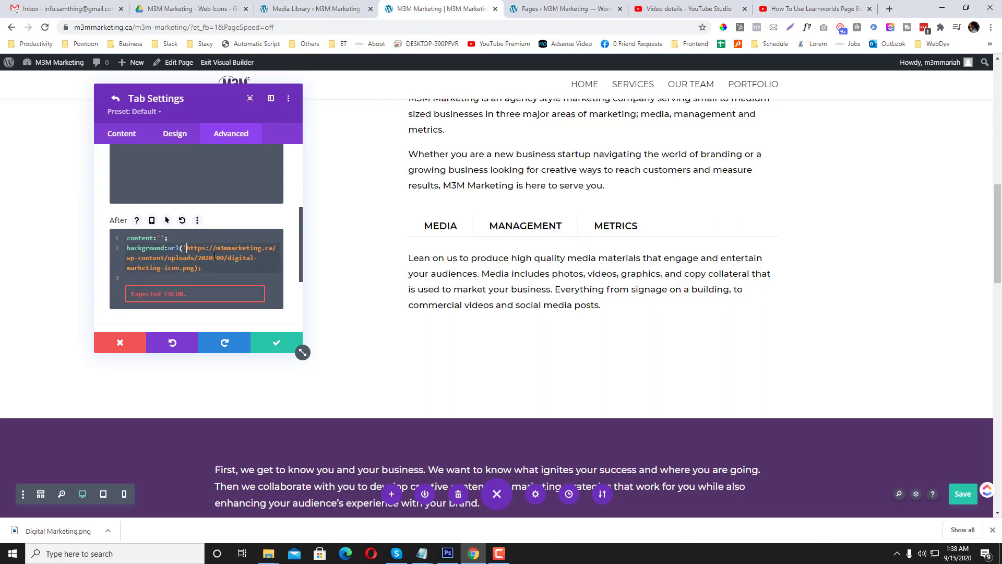
text(')
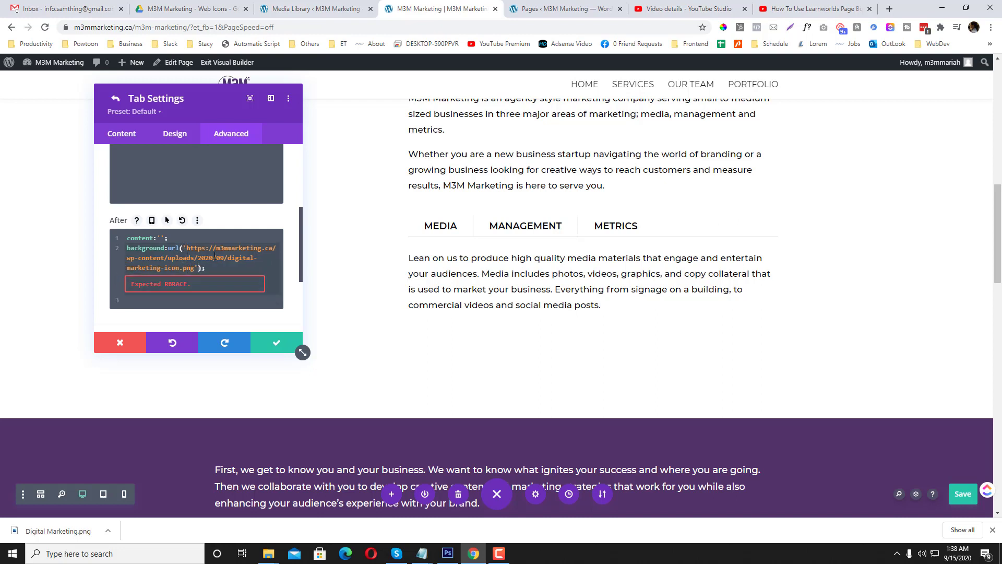
- Add background-repeat:no-repeat; on a new line and change the image line's property to background-image
key(End)
key(Return)
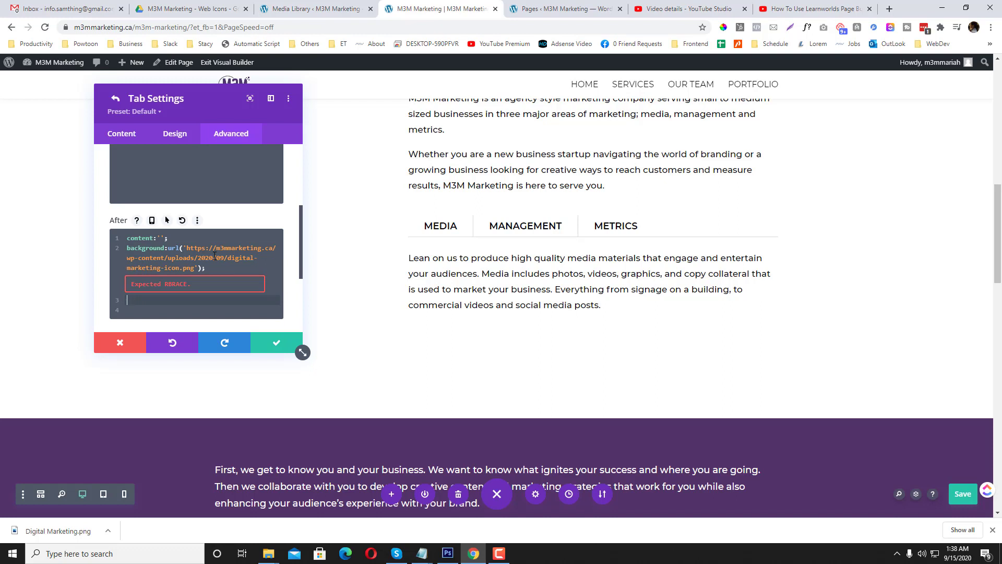
text(background:)
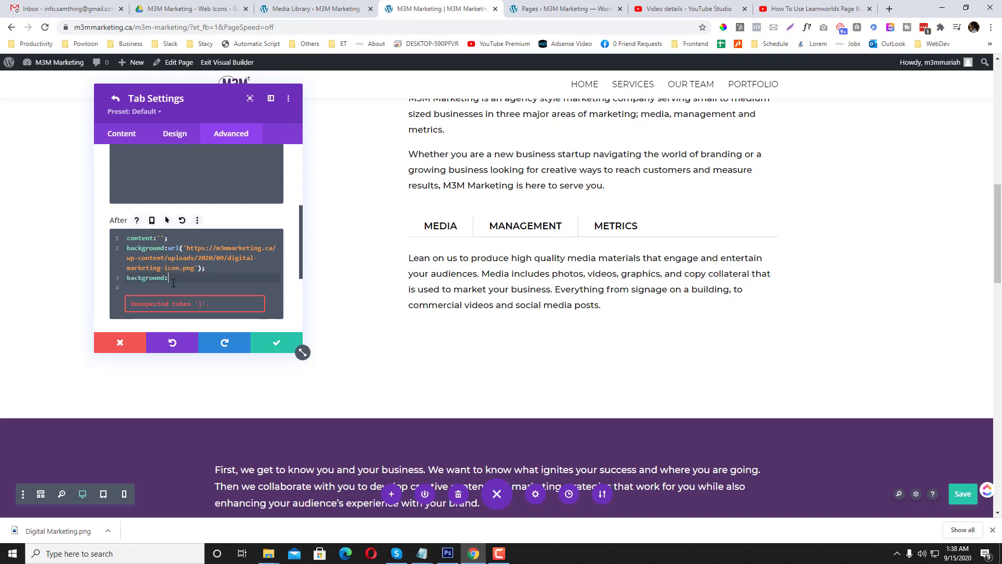
click(165, 278)
click(166, 249)
text(-image)
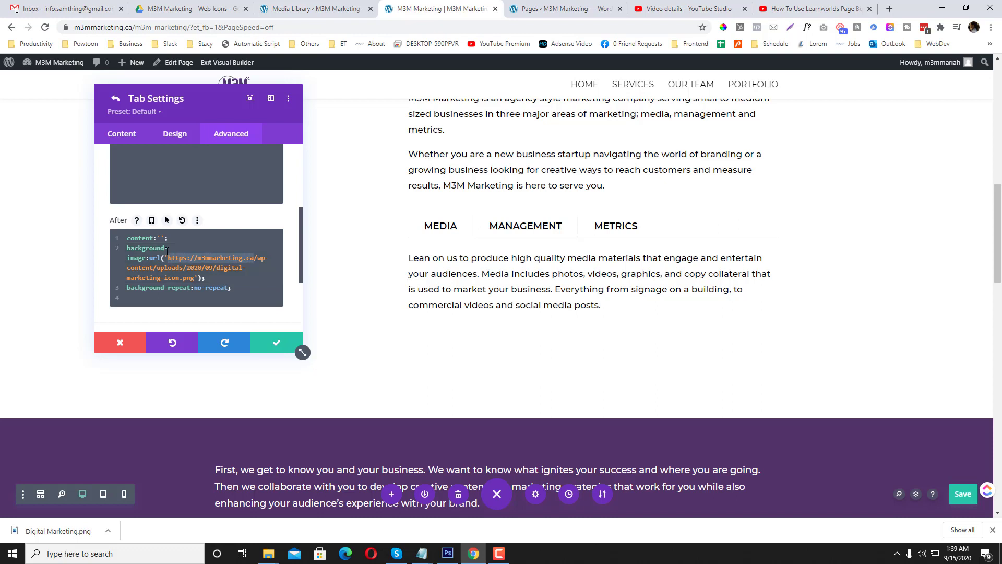
- Remove the domain from the image URL, leaving the relative path /wp-content/uploads/2020/09/digital-marketing-icon.png
key(BackSpace)
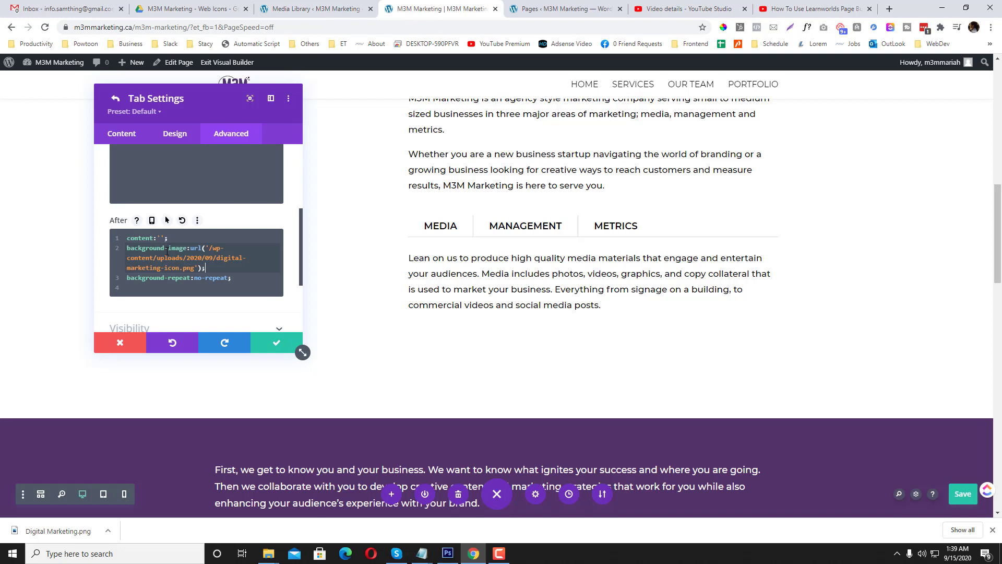
key(Right)
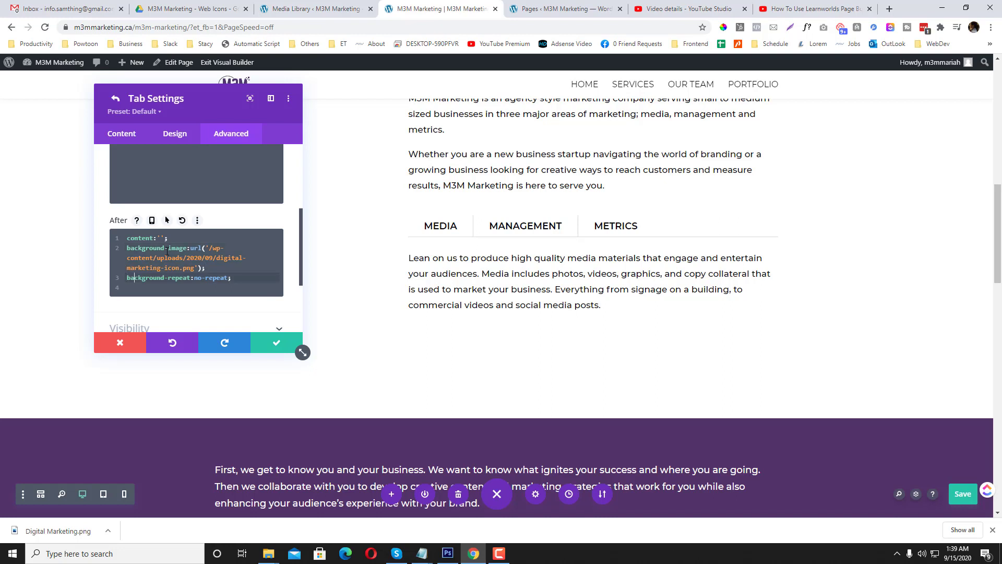
key(Down)
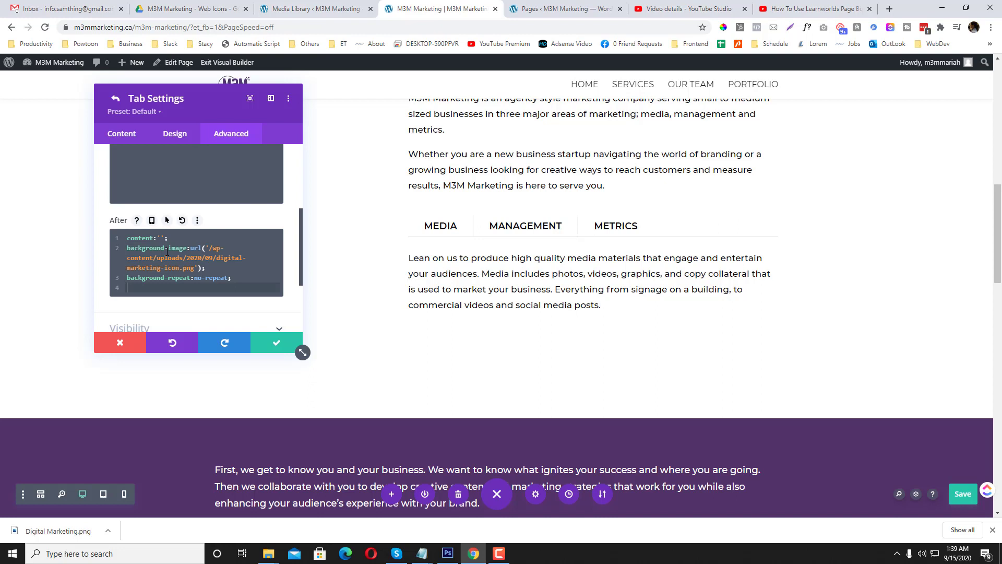
- Add width:20px;, position:absolute; and height:20px; on separate lines of the After CSS
text(width:20px;)
key(Return)
text(positio)
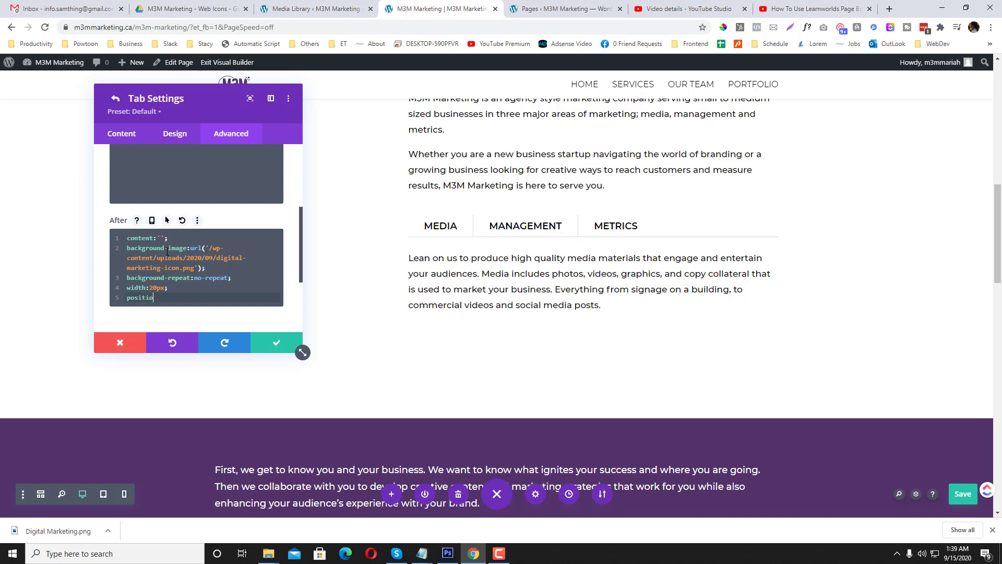
text(n:absolute;)
key(Return)
text(height)
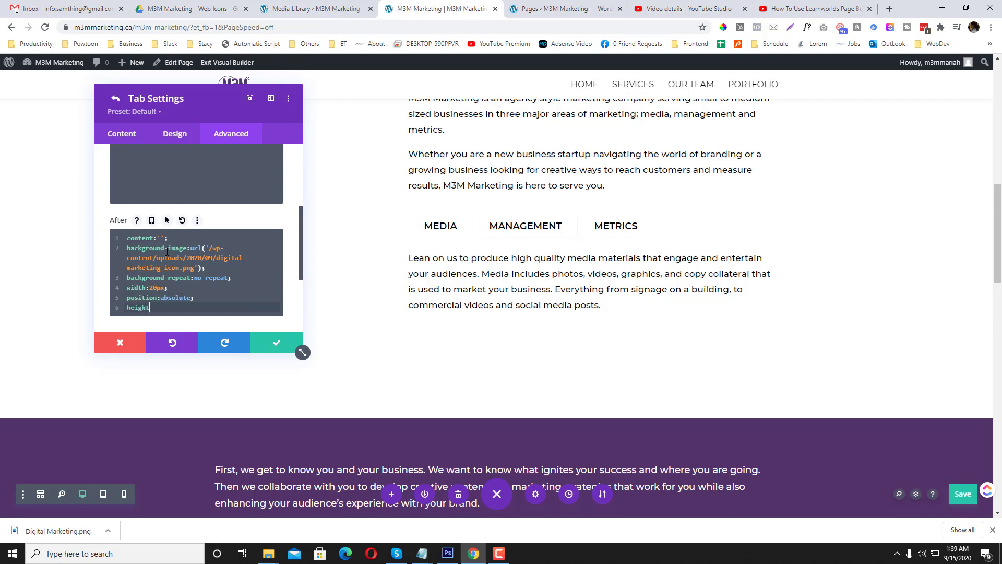
text(:20px;)
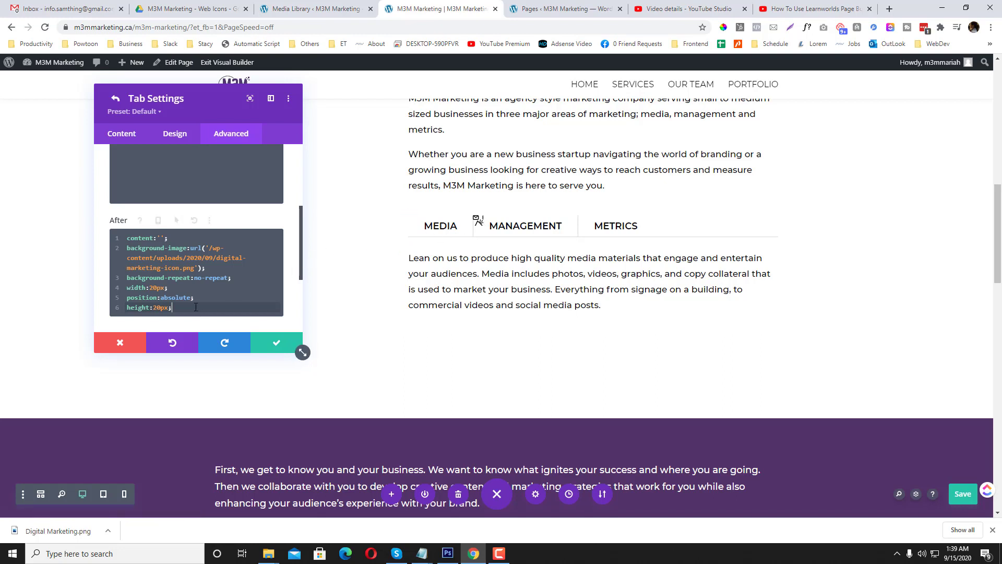
- Add margin-left:-1.5rem; and padding-right:2rem; as new lines at the end of the After CSS
key(Return)
text(margin-left:-1rem)
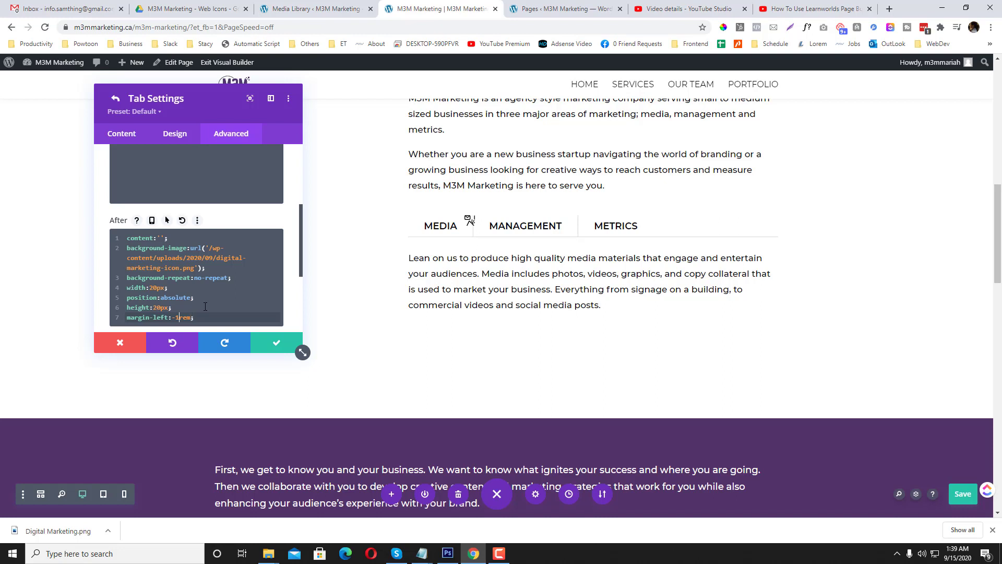
text(.2)
key(BackSpace)
text(5)
key(Return)
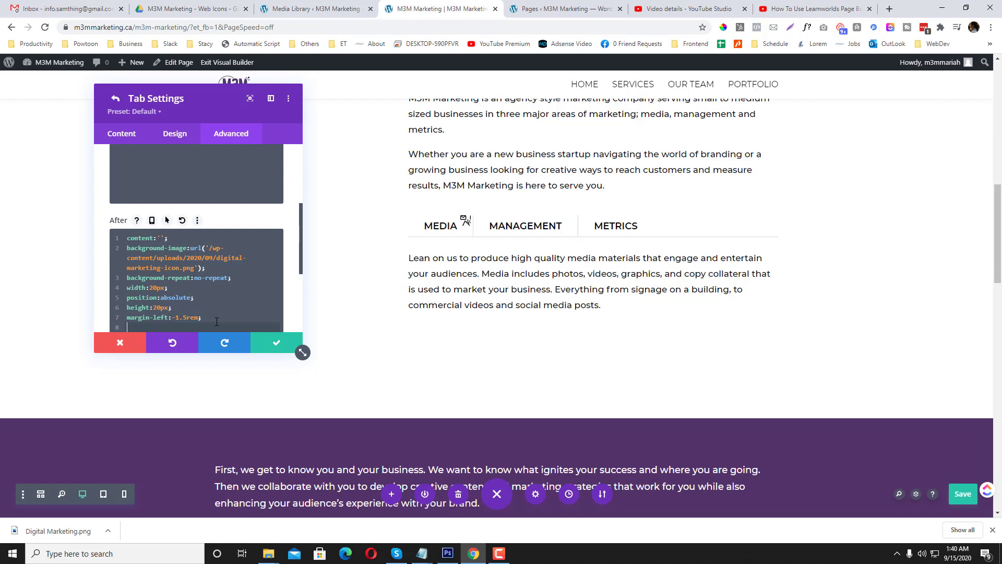
text(padding-right:2rem;)
scroll(238, 308, up, 2)
scroll(238, 308, down, 3)
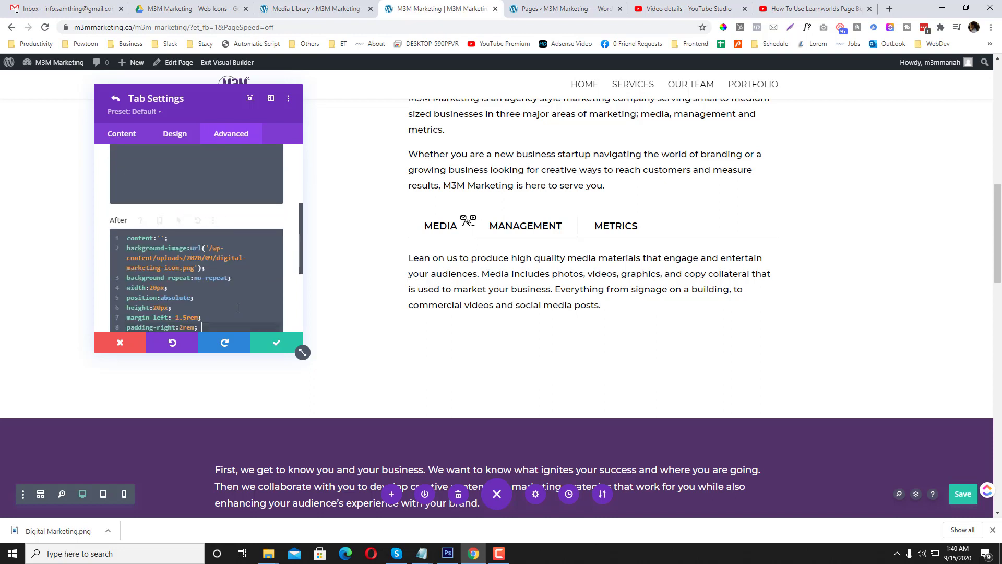
- Check the icon's pixel dimensions in the Media Library, and set both height and width in the After CSS to 30px
click(316, 9)
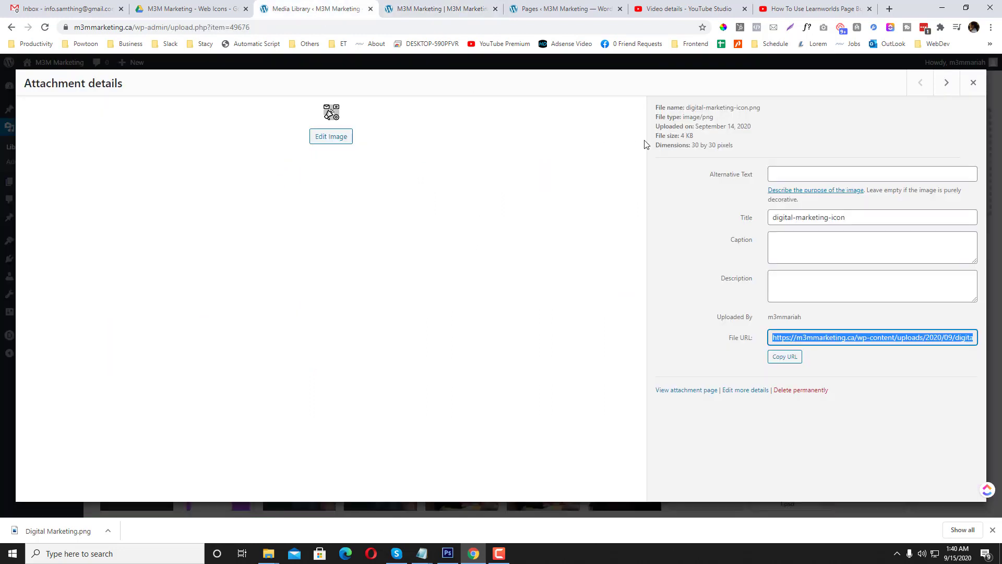
double_click(695, 144)
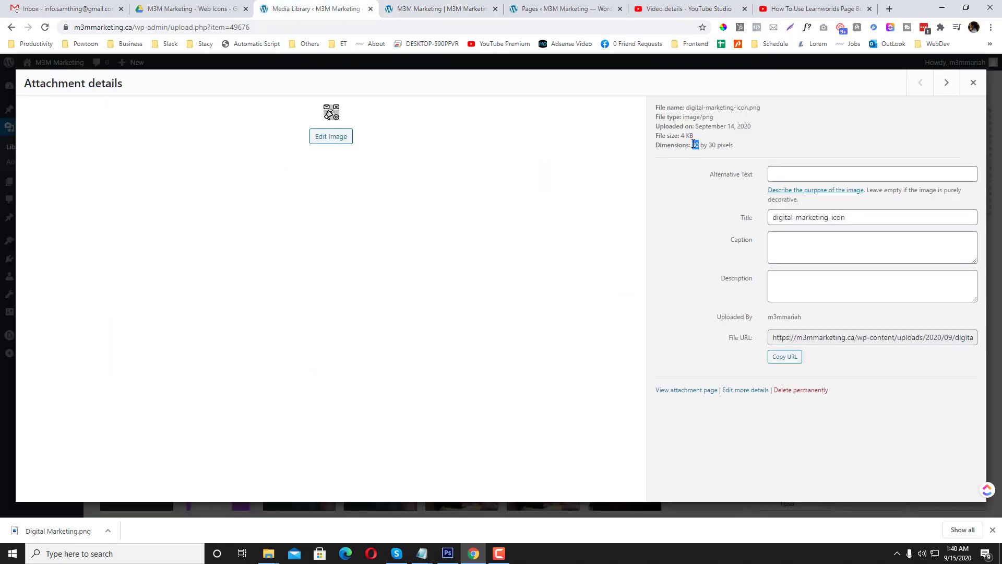
click(420, 8)
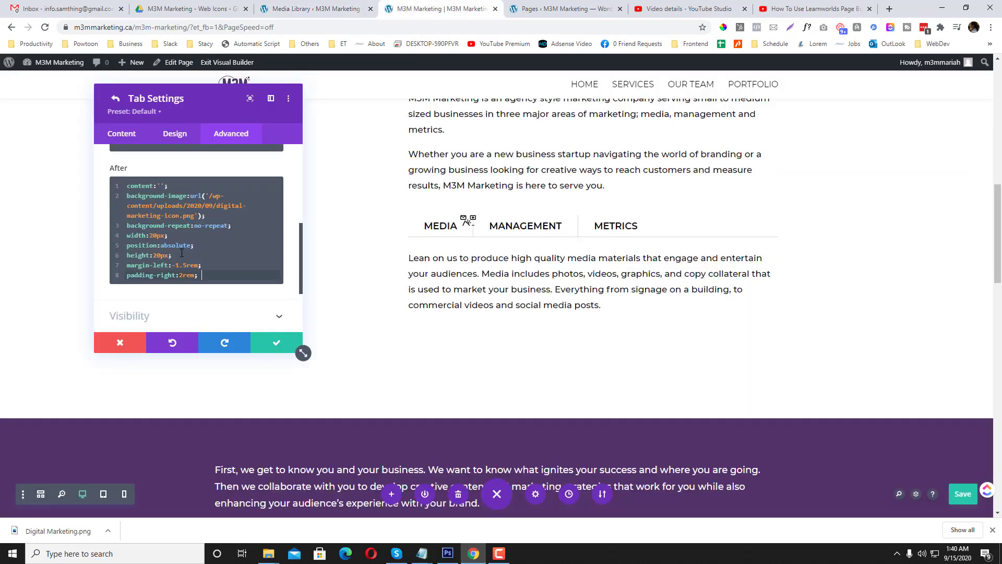
double_click(155, 255)
text(30px)
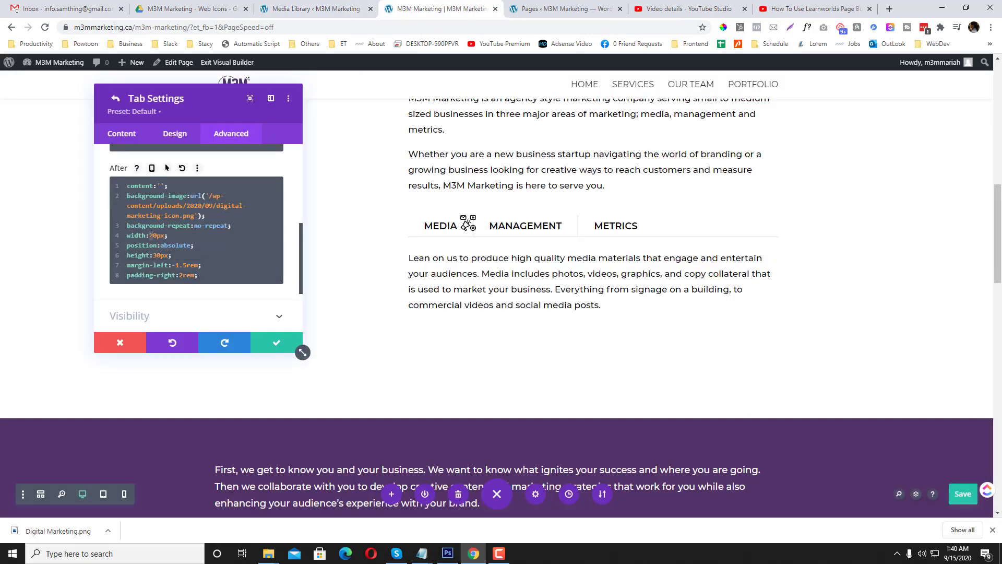
click(151, 236)
key(Delete)
text(3)
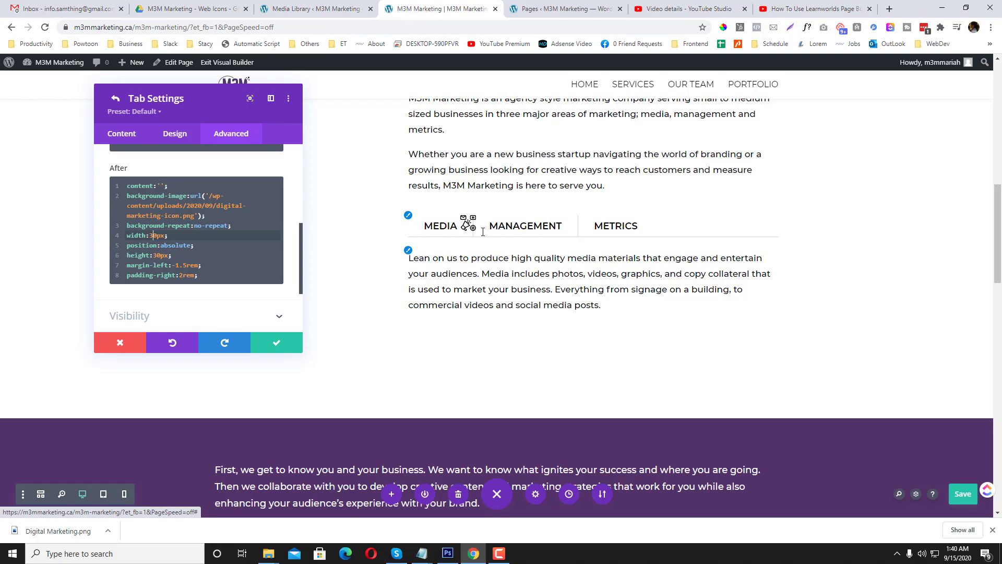
- Save the tab settings, the Tabs module and the page, and exit the Visual Builder
click(279, 347)
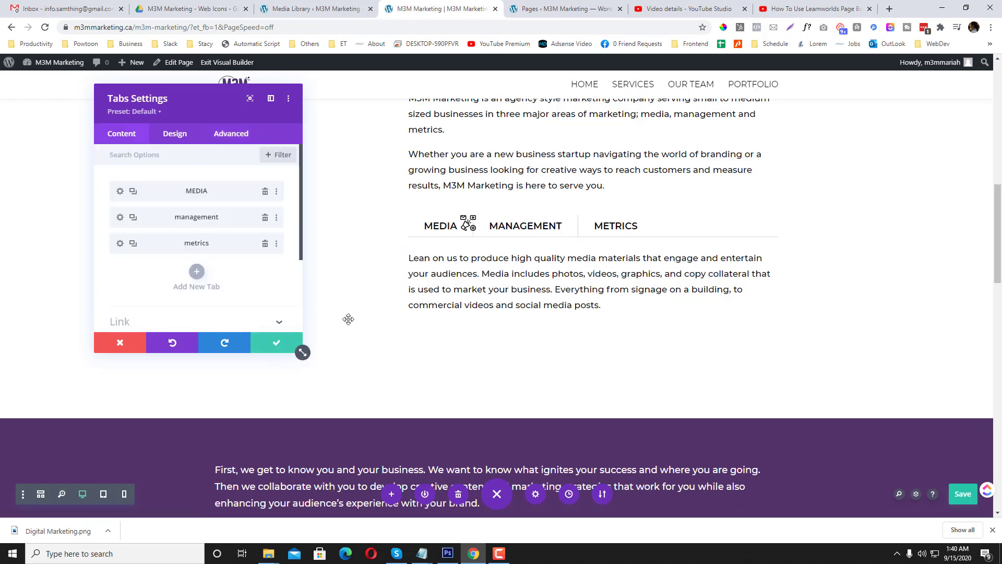
click(282, 350)
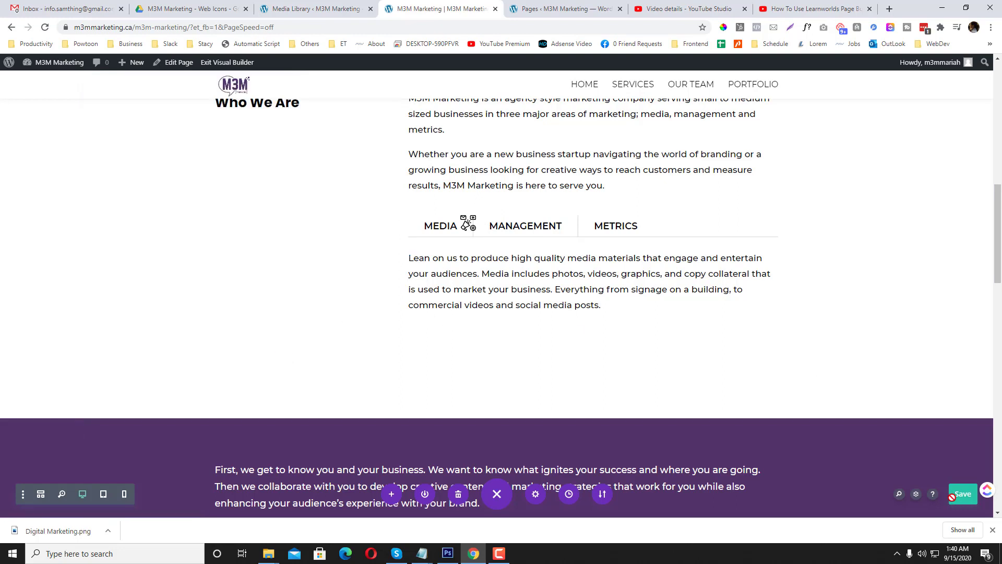
click(955, 494)
click(230, 65)
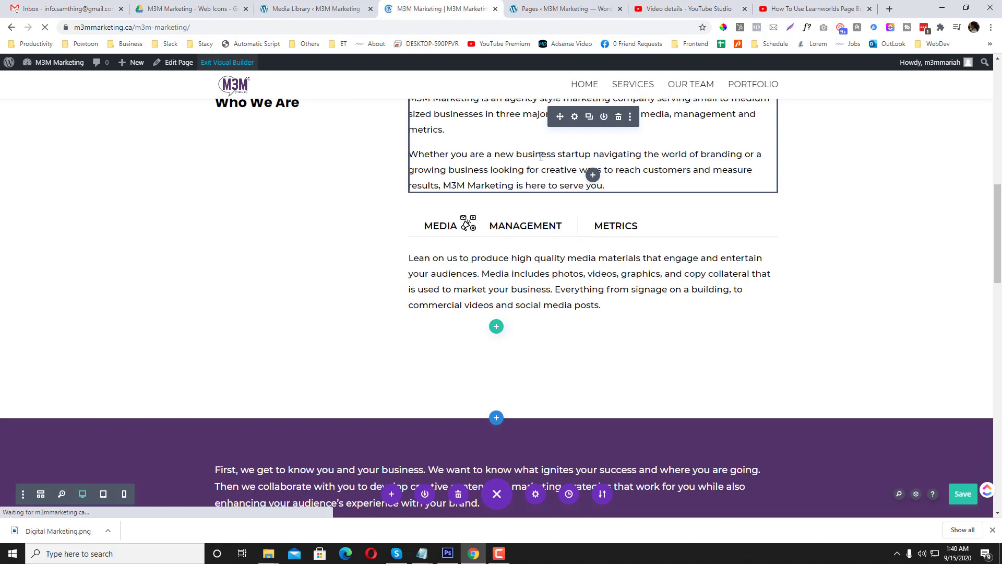
- Open the browser's element inspector on the live page and pick the MEDIA tab for inspection
scroll(539, 197, down, 10)
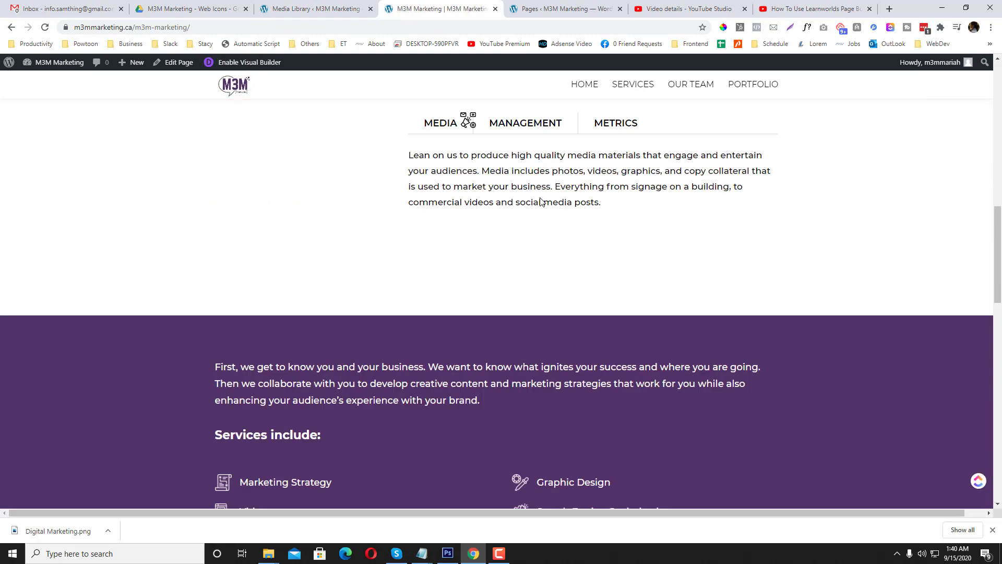
scroll(488, 275, up, 3)
right_click(469, 289)
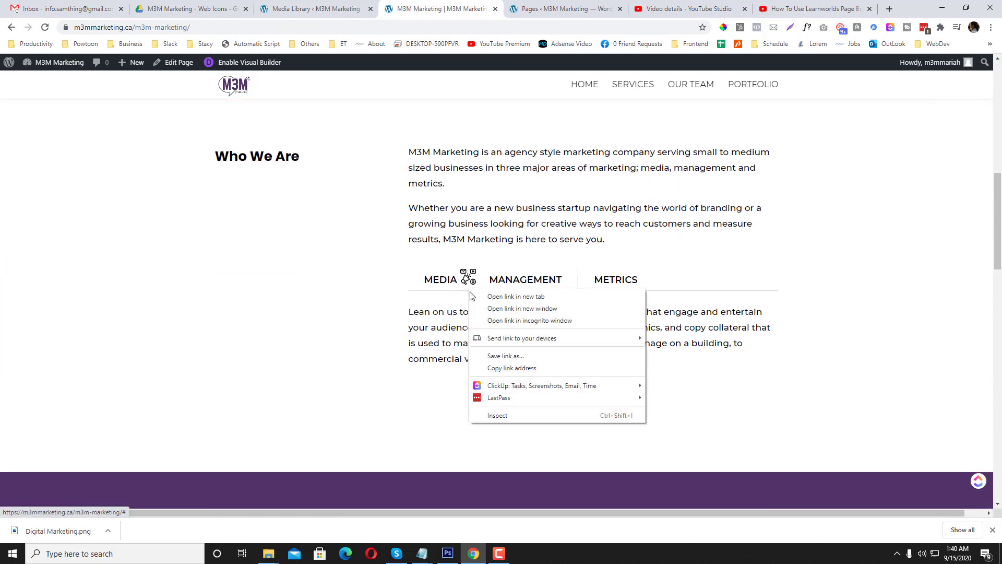
click(498, 415)
scroll(595, 262, down, 2)
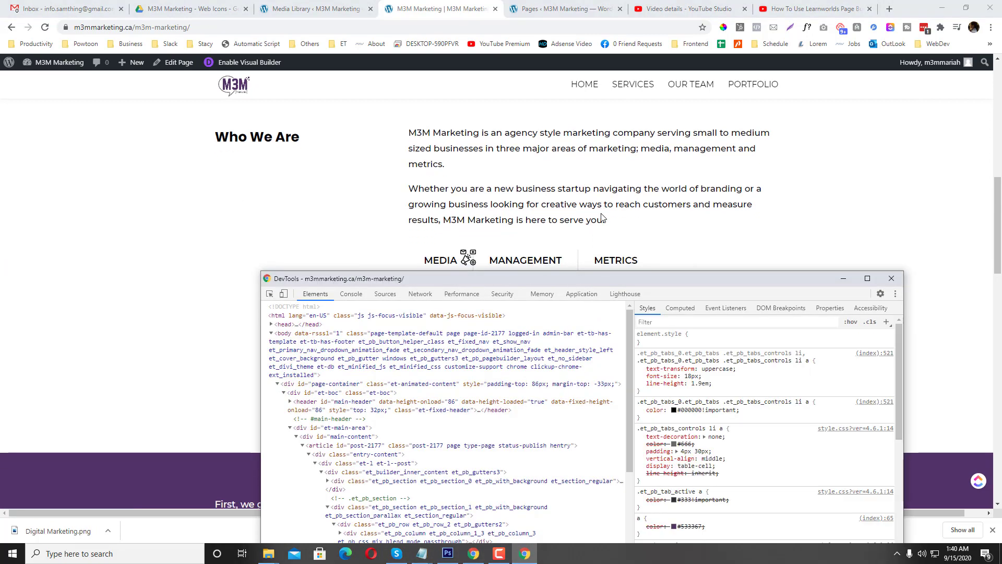
drag(261, 323, 141, 327)
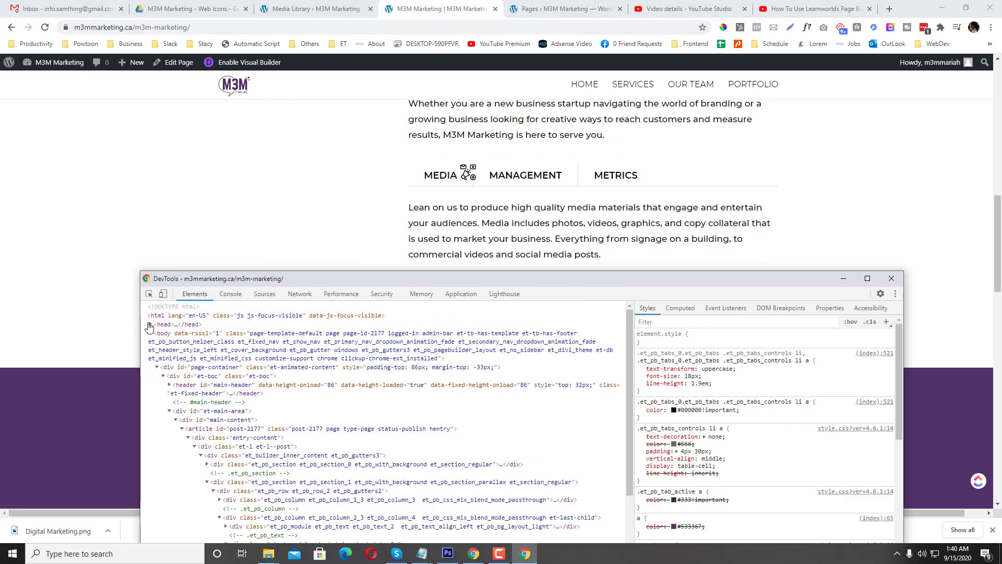
click(149, 295)
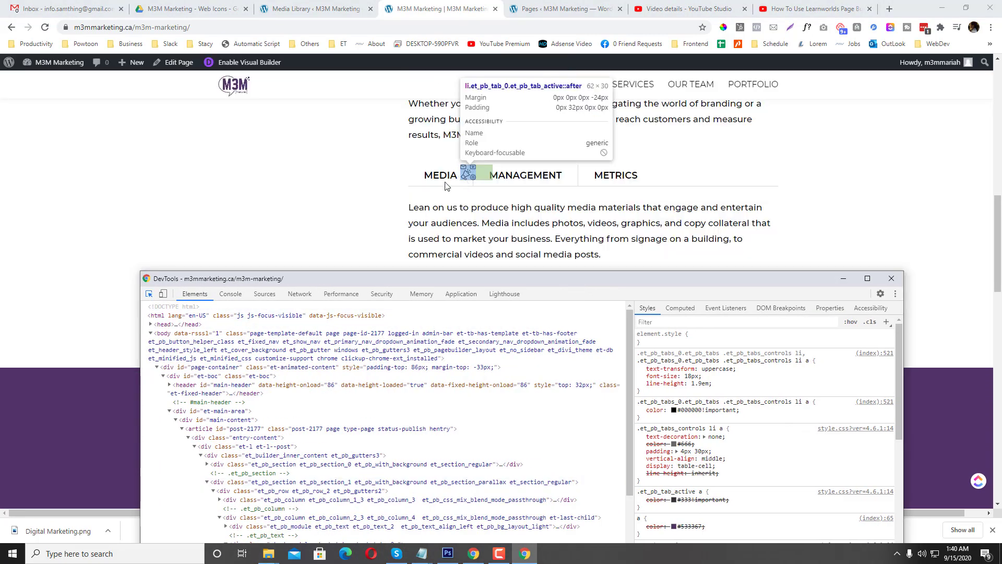
click(425, 187)
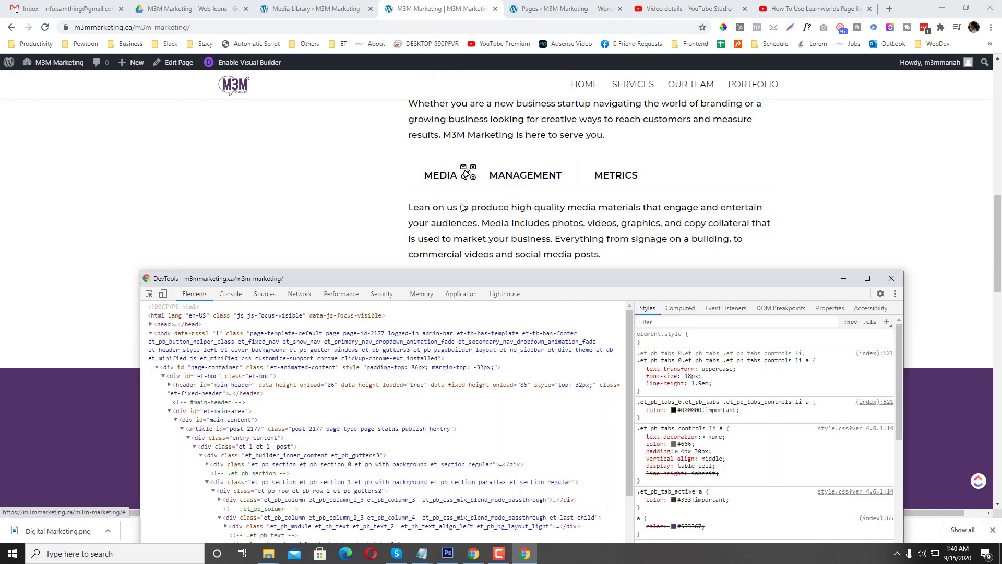
- Set the padding in the .et_pb_tabs_controls li a rule to 4px 50px
click(691, 451)
click(696, 451)
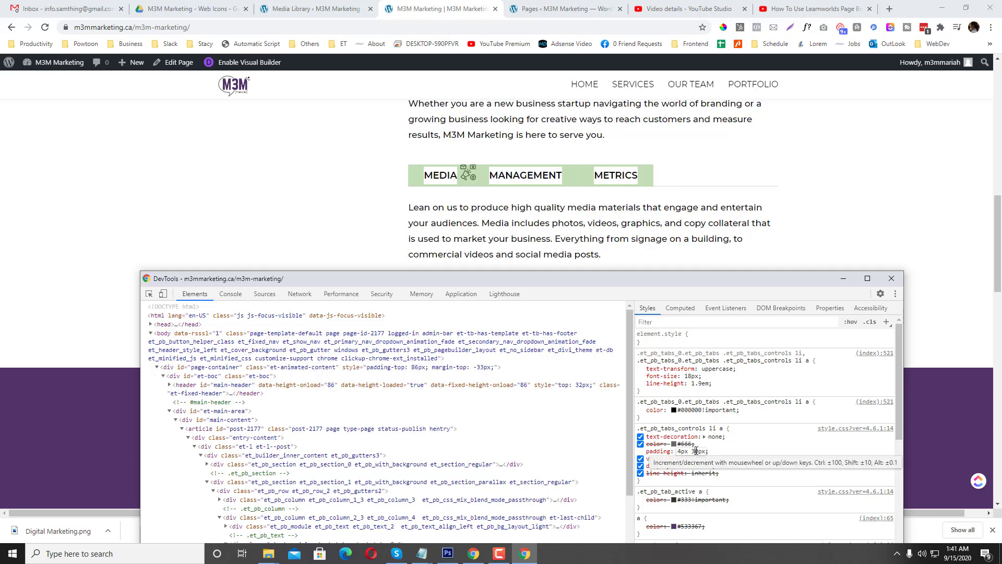
key(BackSpace)
text(5)
click(780, 453)
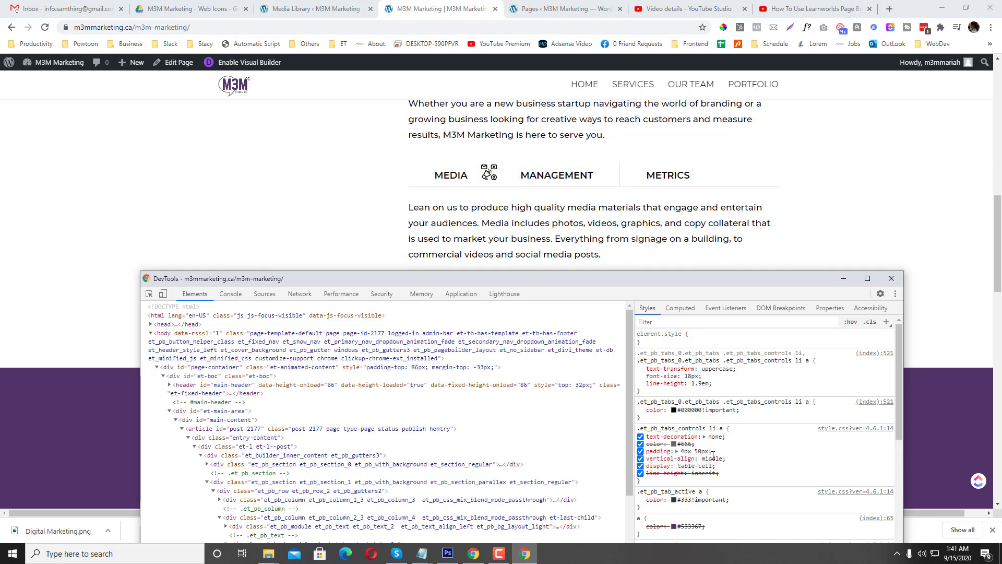
- Copy the whole .et_pb_tabs_controls li a rule and paste it into a new Notepad document
drag(637, 425, 654, 482)
key(ctrl+c)
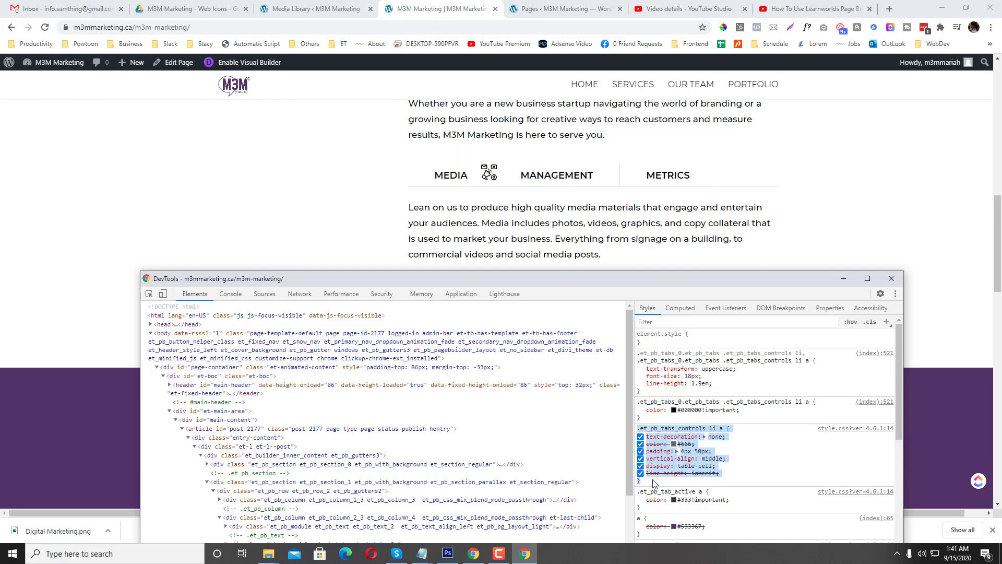
click(892, 278)
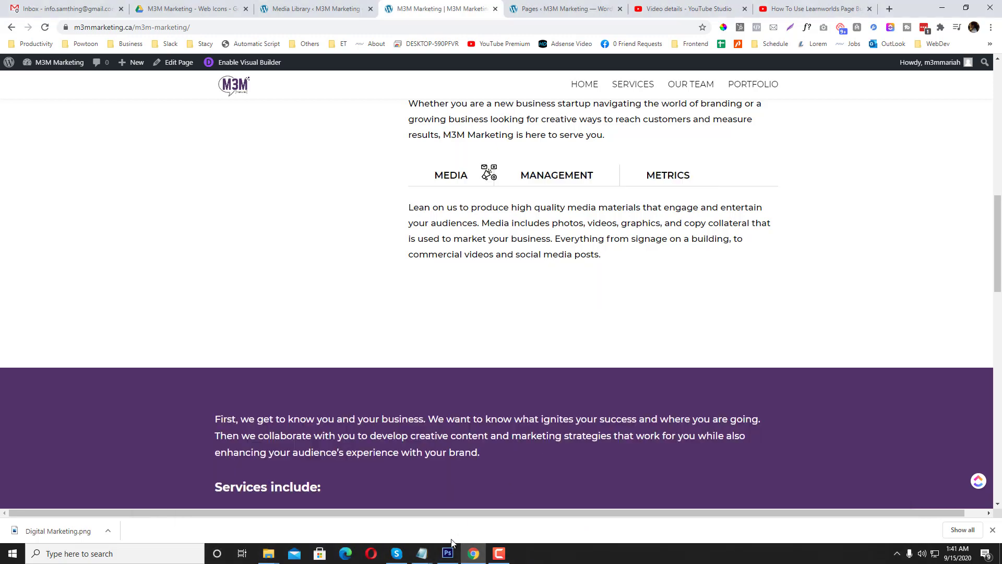
click(118, 552)
text(note)
key(Return)
key(ctrl+v)
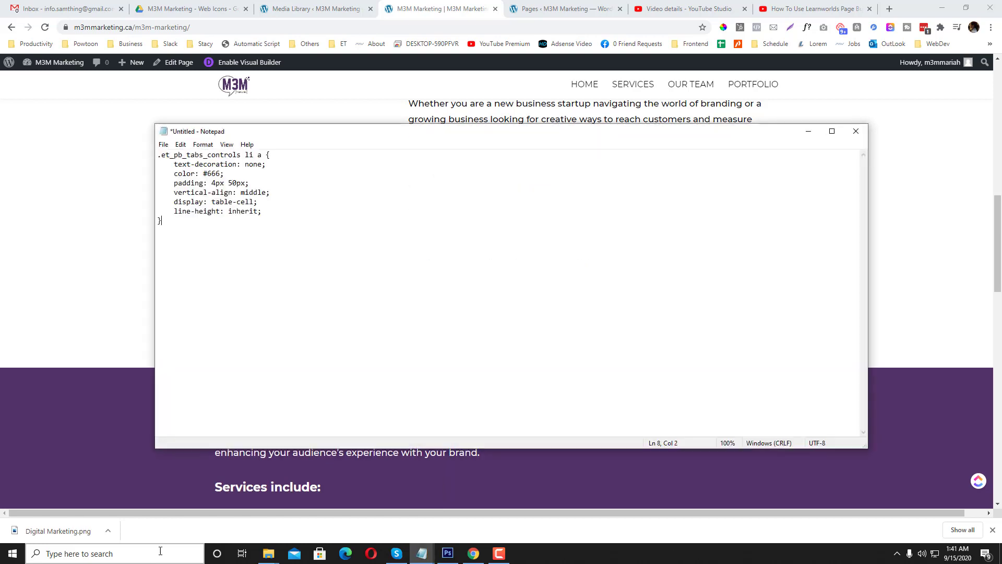
click(810, 132)
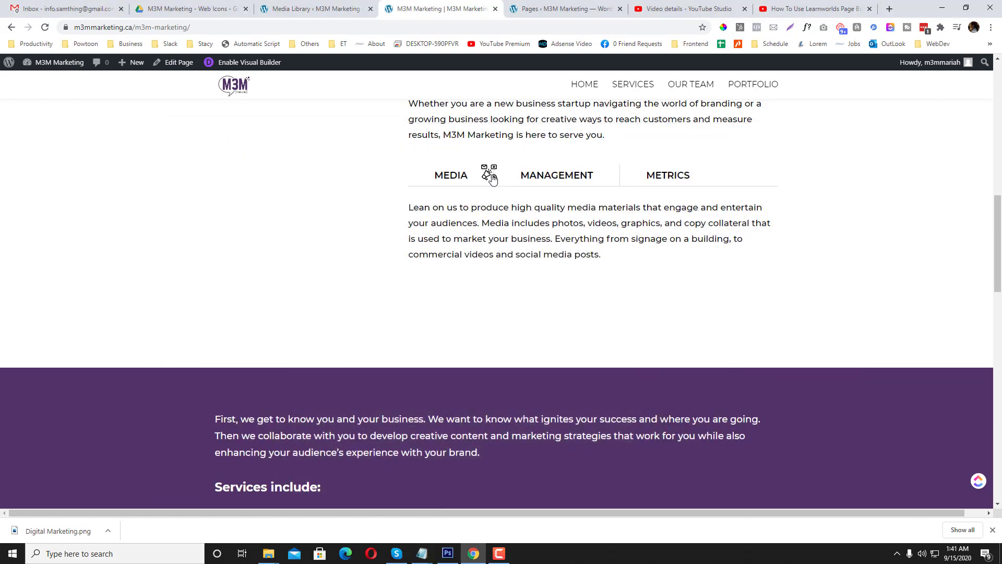
- Reopen the page in the Visual Builder and show the Tabs module's CSS ID & Classes settings
click(250, 63)
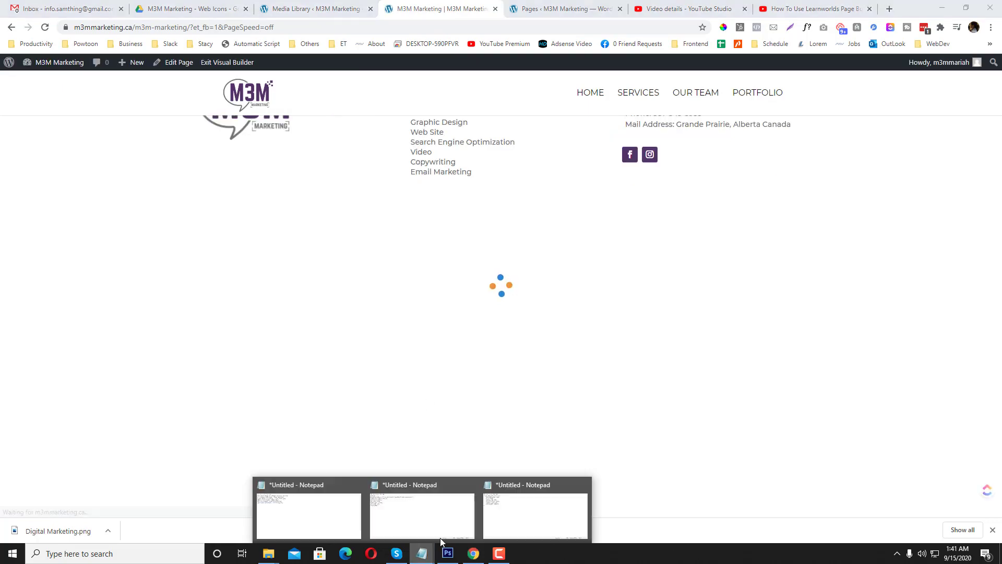
click(440, 538)
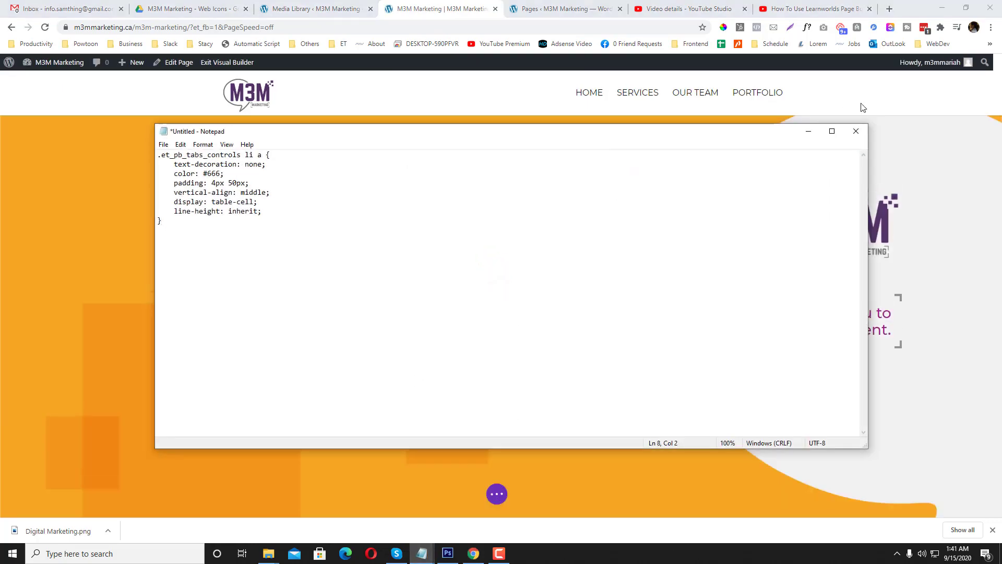
click(808, 131)
scroll(471, 268, down, 10)
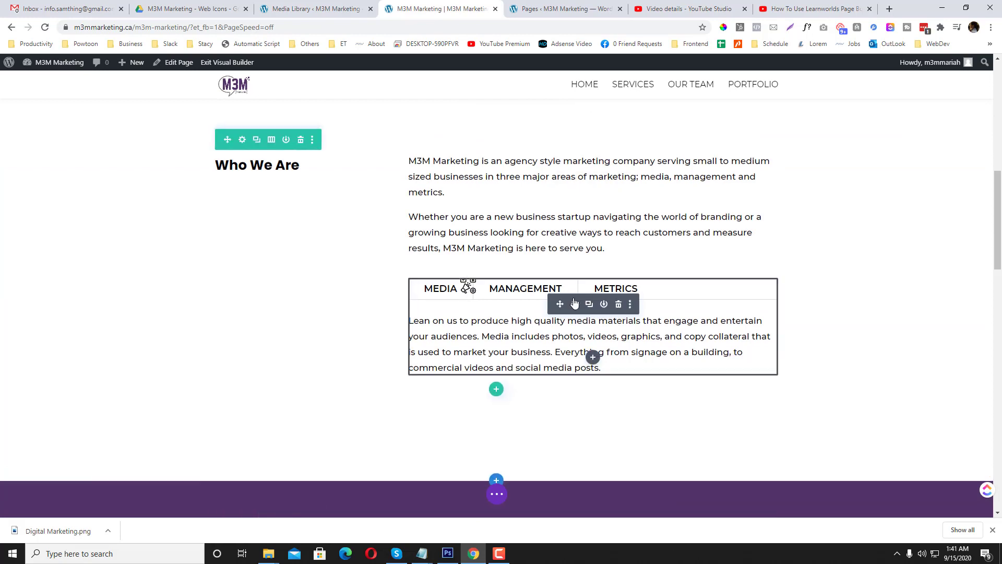
click(575, 303)
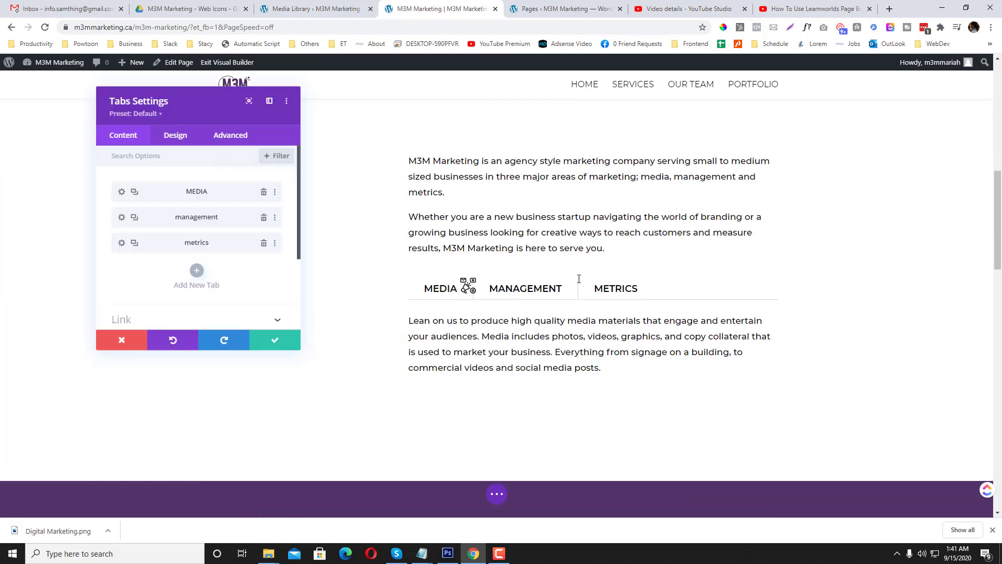
click(228, 134)
click(225, 184)
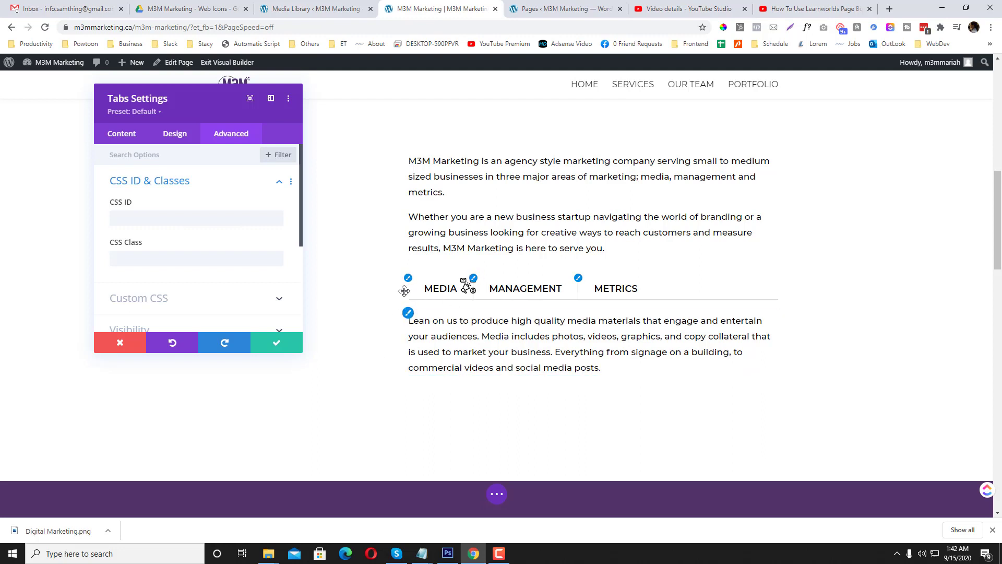
- Give the Tabs module the CSS class tab-icons, and save the module and the page
click(177, 265)
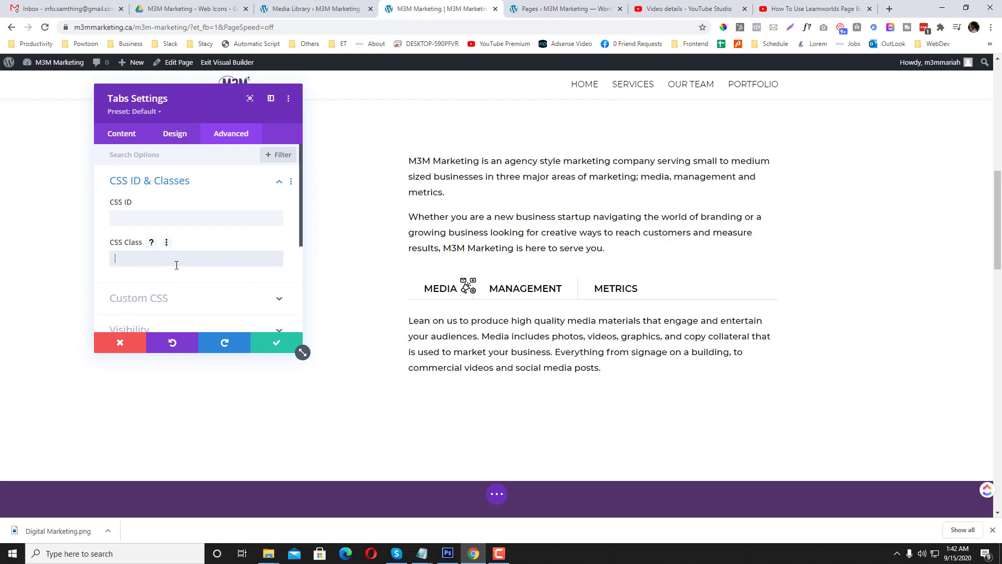
text(tab-w)
key(BackSpace)
text(icons)
key(ctrl+a)
click(275, 343)
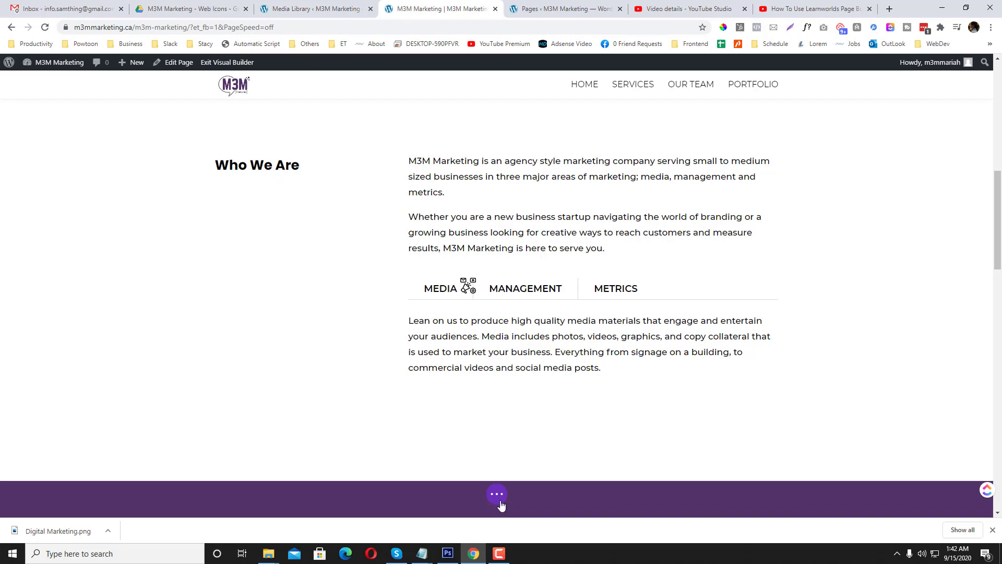
click(497, 495)
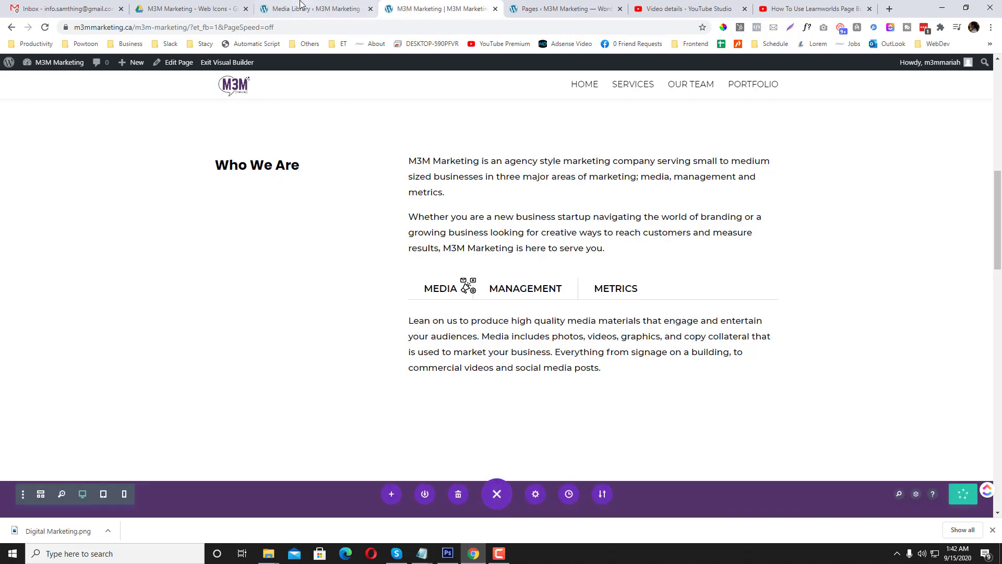
- Open the Divi Theme Options in the site's dashboard and go to the Custom CSS editor
click(300, 5)
click(970, 96)
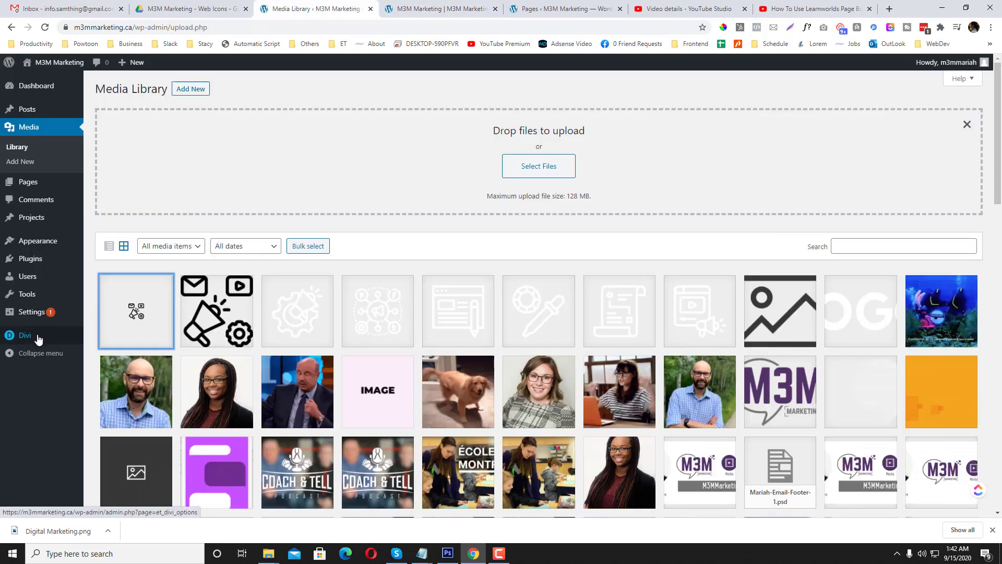
mouse_move(38, 340)
click(101, 336)
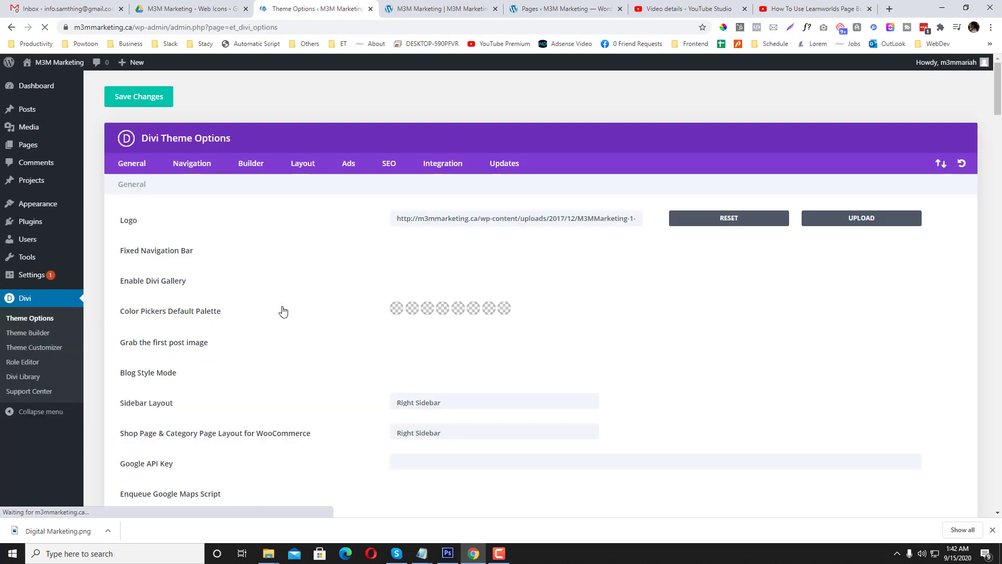
scroll(325, 309, down, 4)
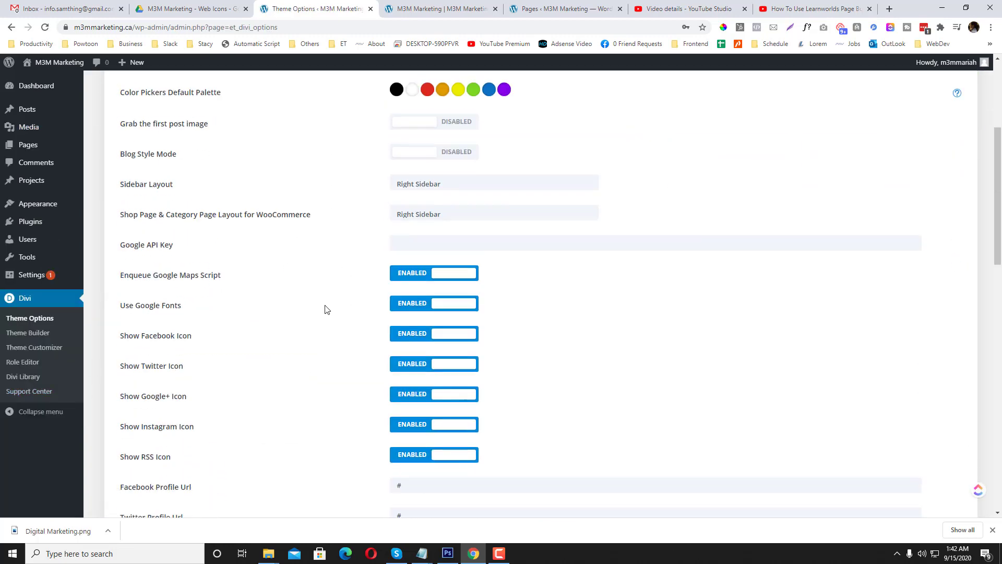
scroll(325, 310, down, 15)
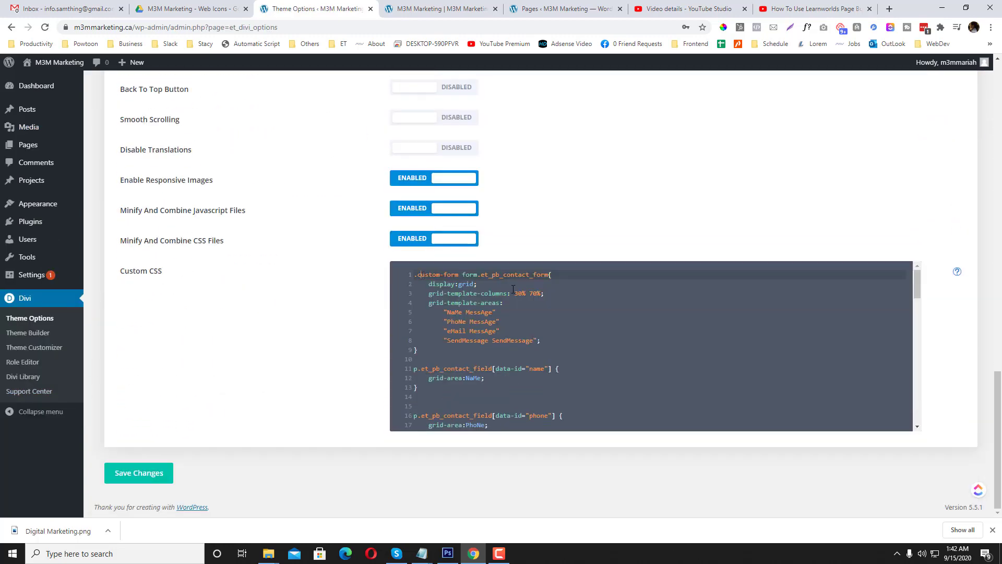
- Insert blank lines above the existing Custom CSS and begin a new selector there with .tab-icons
key(Return)
key(Return)
key(Up)
key(Up)
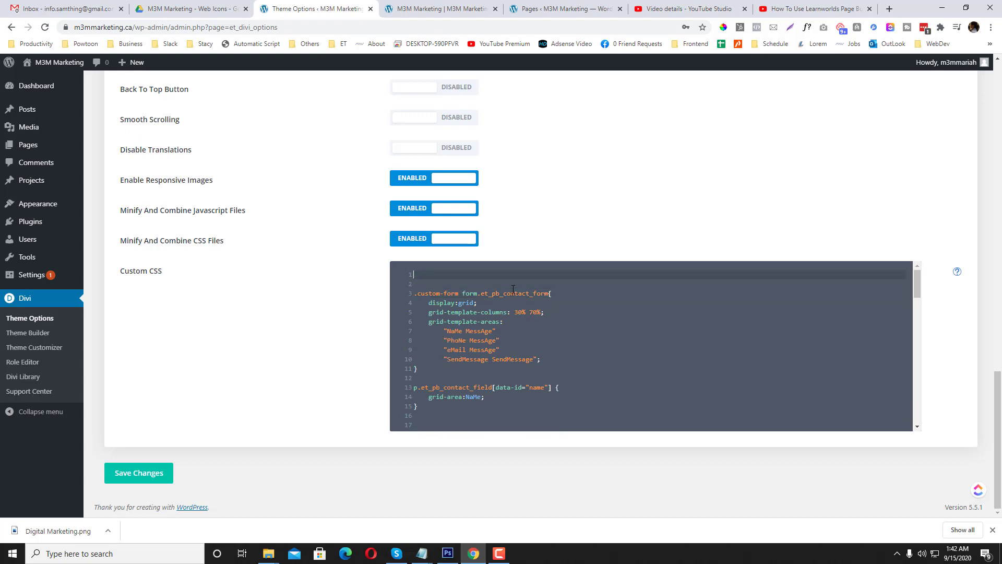
text(tab-icons)
- Copy only the selector .et_pb_tabs_controls li a from the Notepad document holding the tab rule
mouse_move(421, 553)
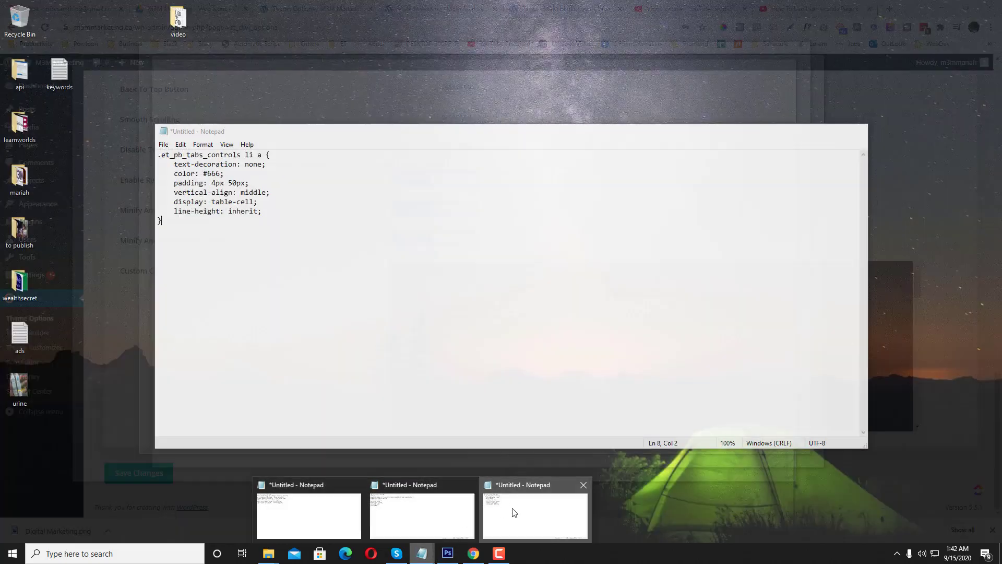
click(512, 513)
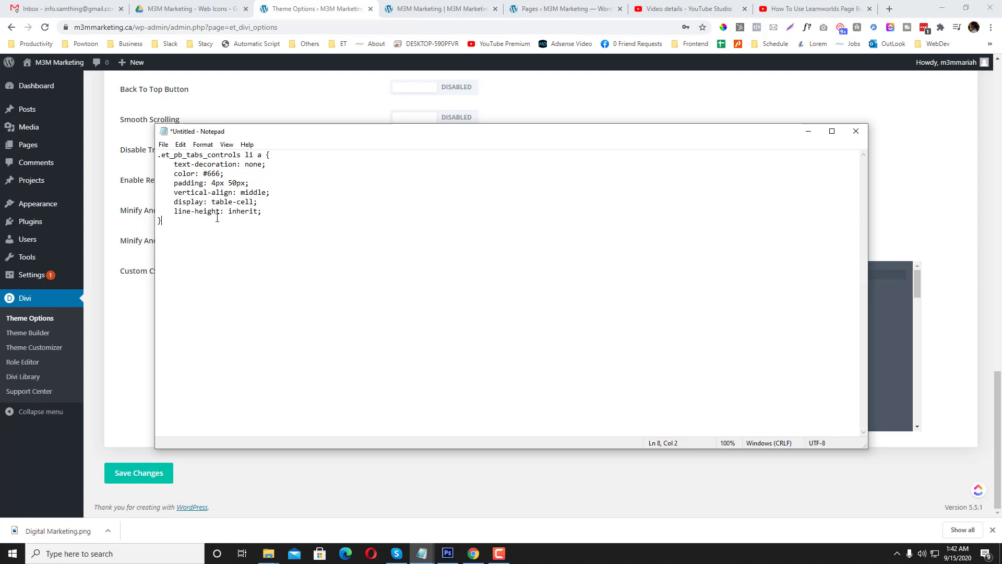
drag(205, 234, 144, 155)
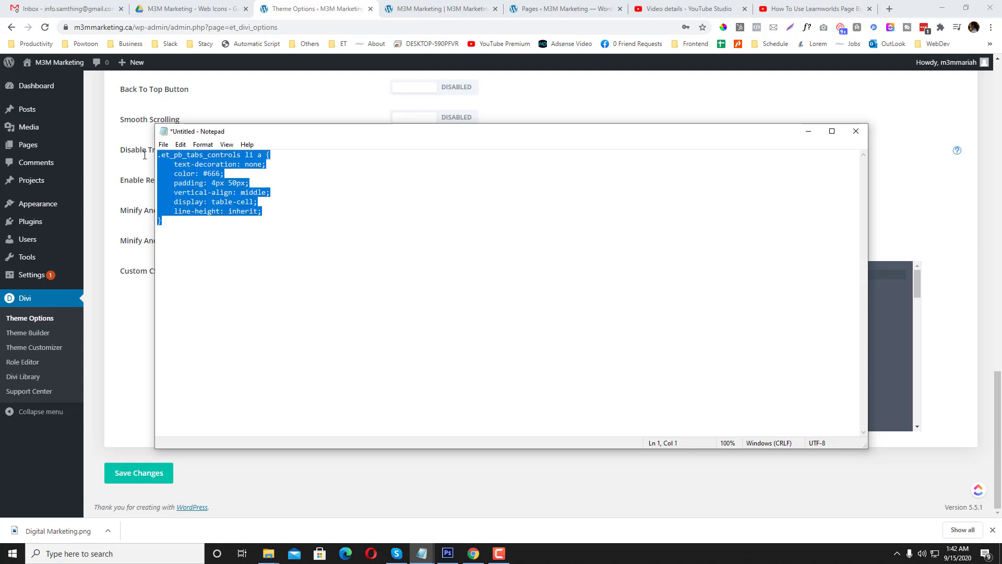
drag(262, 155, 158, 155)
key(ctrl+c)
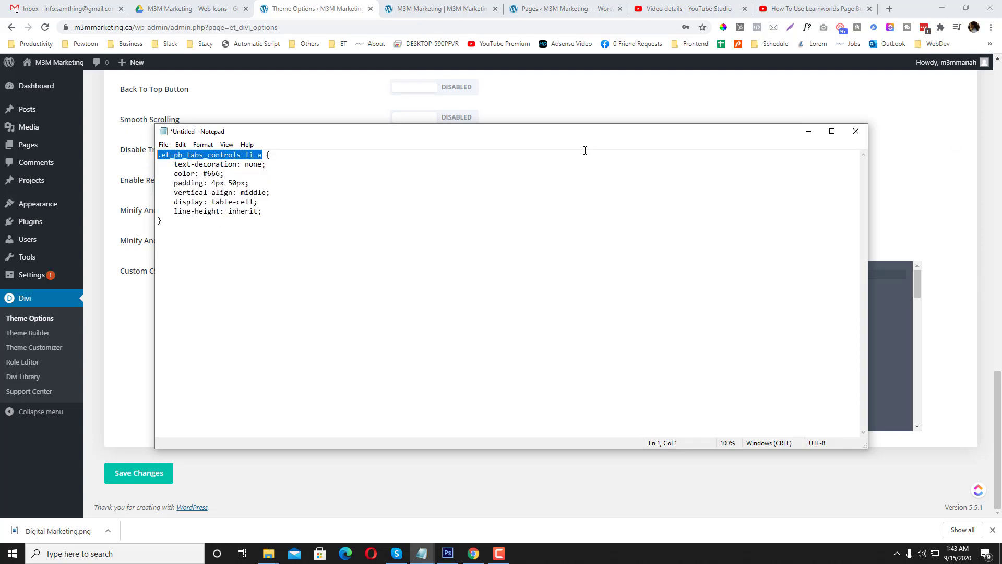
click(809, 134)
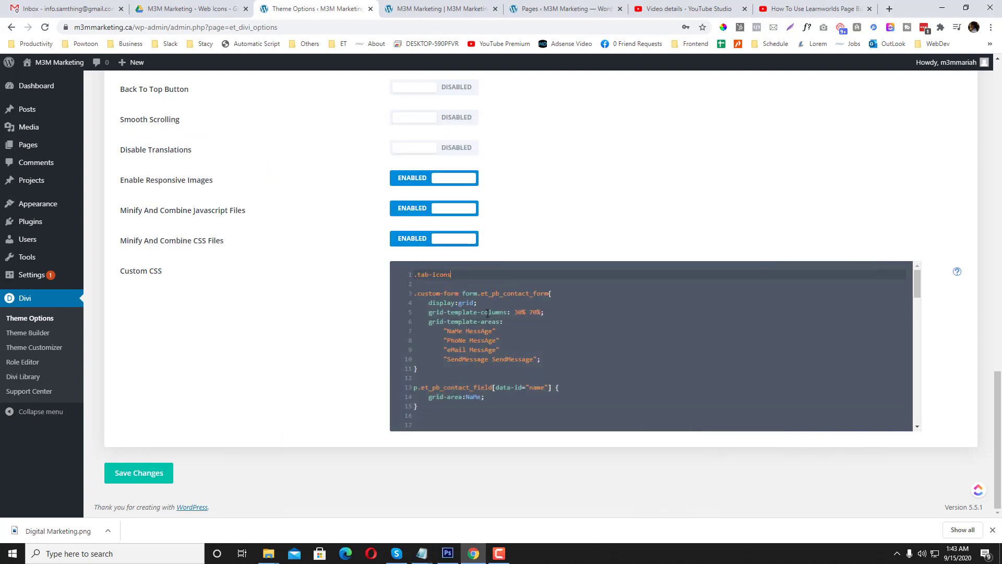
- Paste .et_pb_tabs_controls li a after .tab-icons in the Custom CSS and add an empty declaration block in braces
scroll(487, 314, down, 3)
scroll(487, 313, up, 3)
scroll(487, 313, up, 1)
key(ctrl+v)
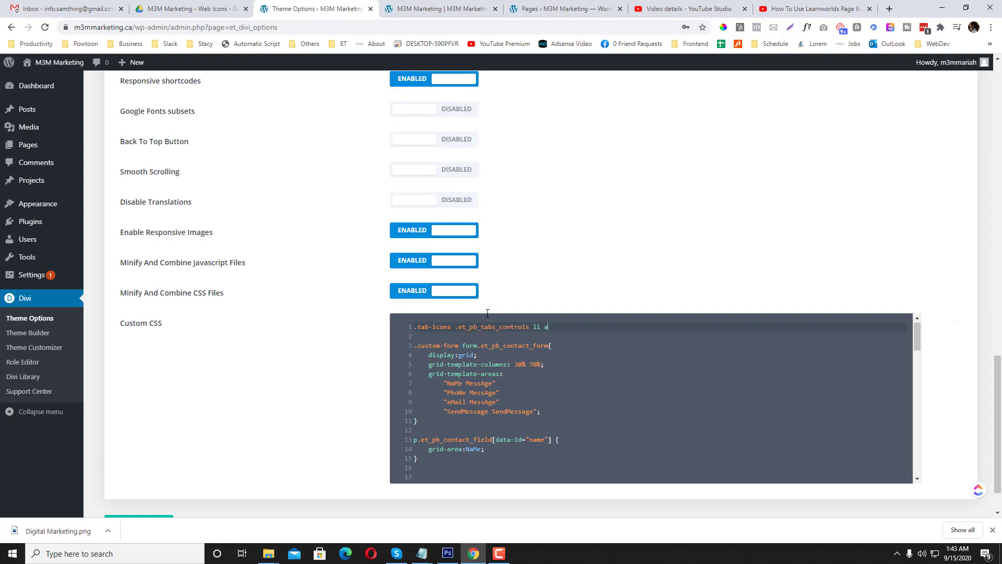
key(Return)
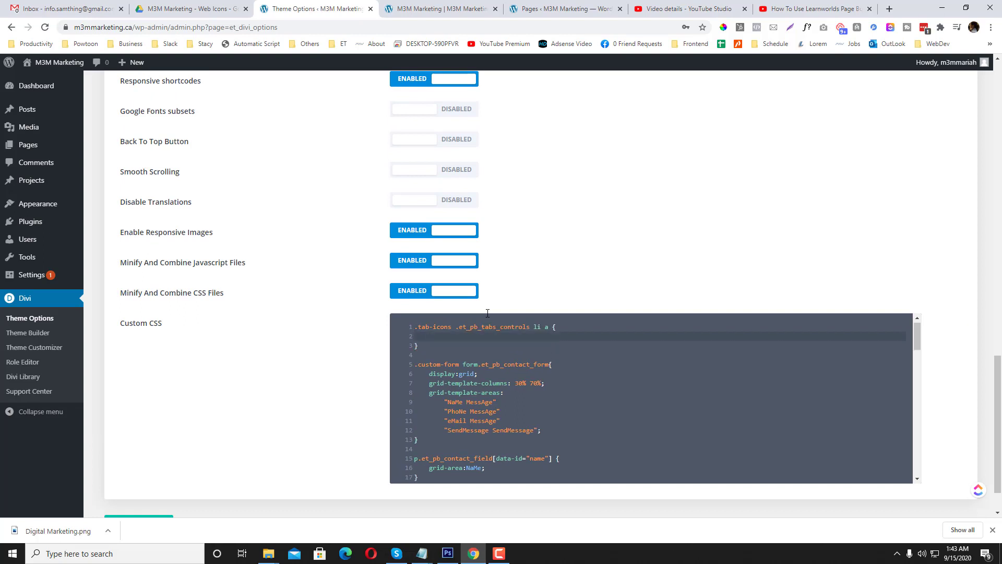
- Change the Notepad rule's padding to 4px 40px and copy that declaration into the .tab-icons rule in Custom CSS
click(422, 553)
click(496, 510)
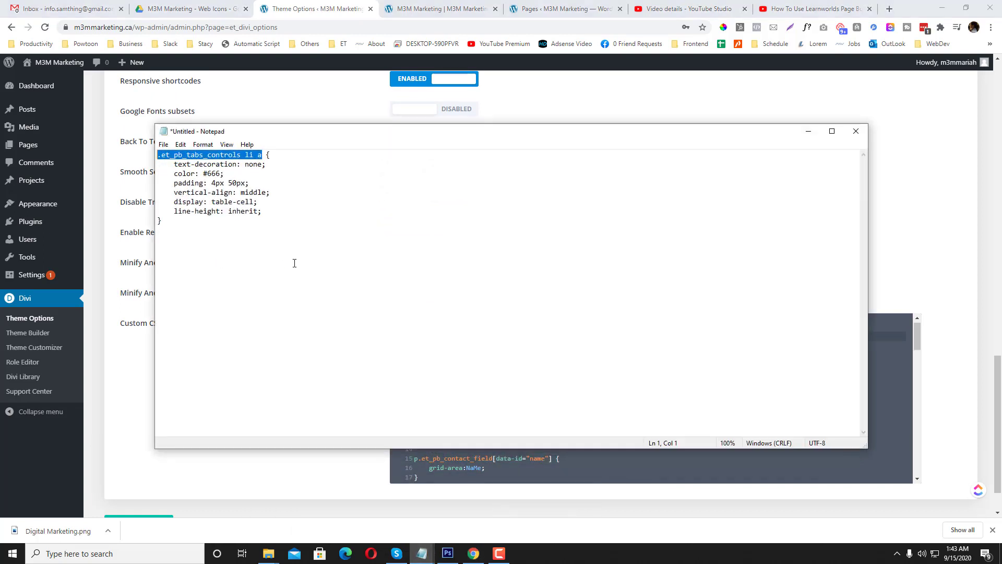
drag(266, 183, 175, 185)
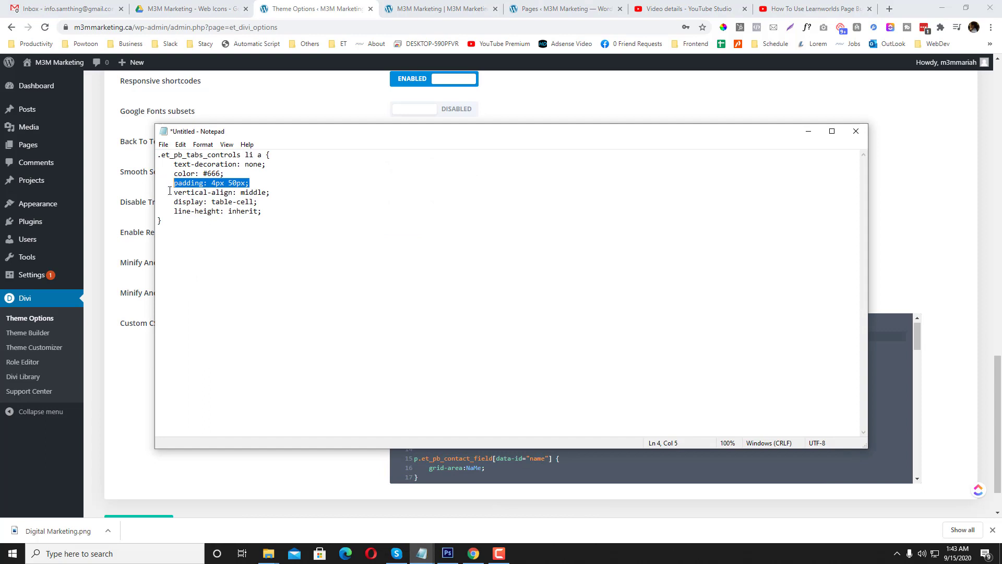
click(231, 183)
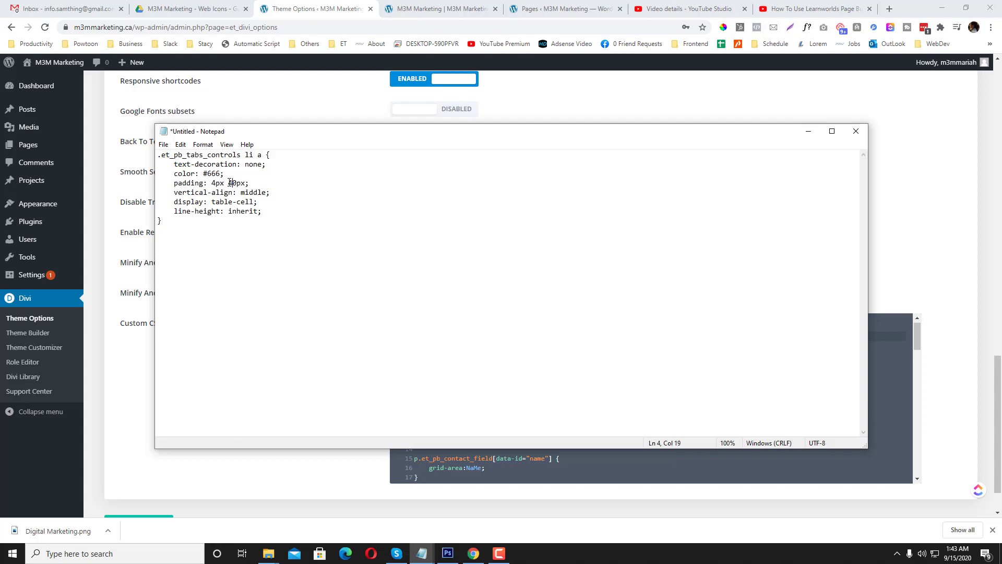
drag(179, 182, 284, 181)
key(ctrl+c)
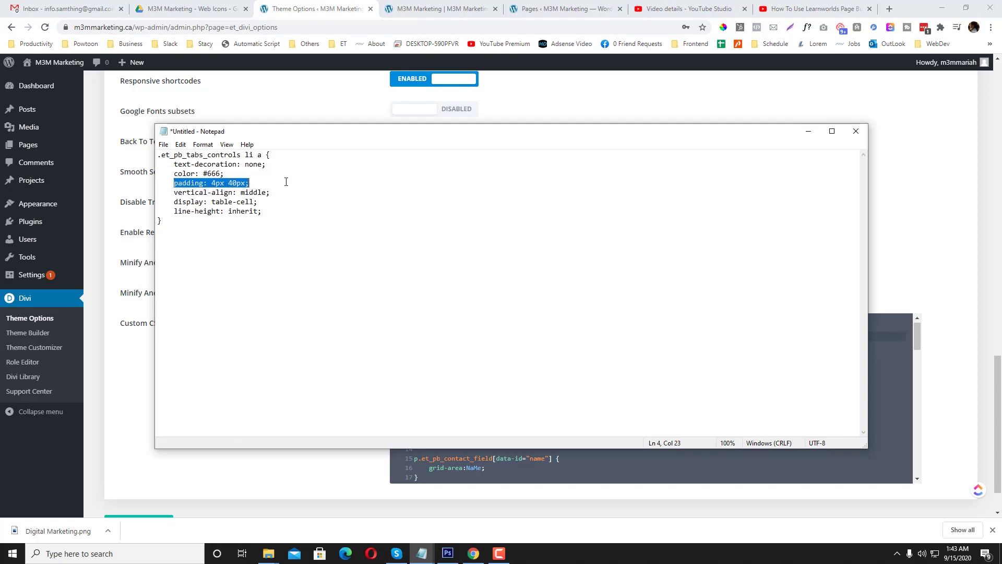
click(779, 112)
key(ctrl+v)
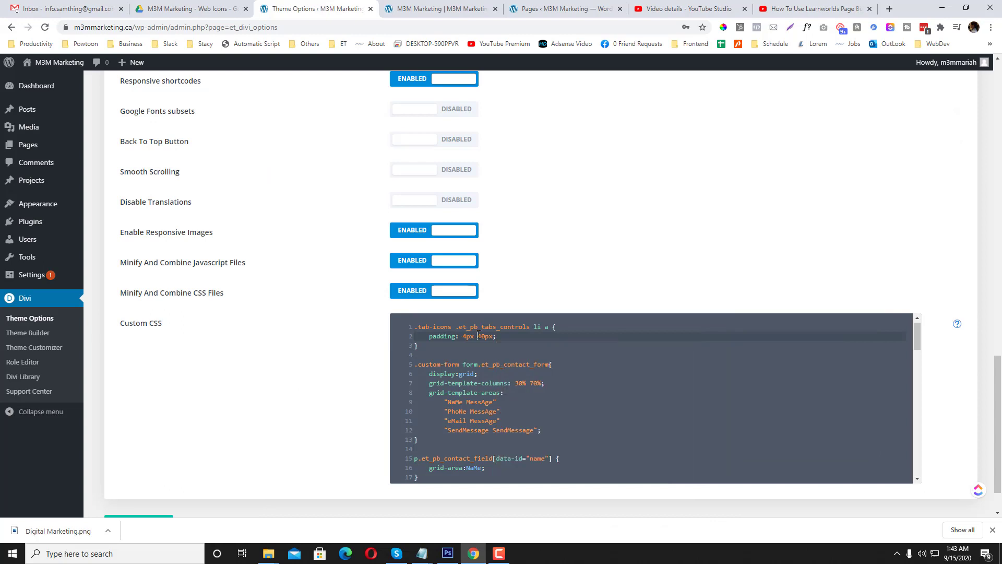
- Expand the .tab-icons rule's padding to four values, 4px 40px 4px 60px
click(483, 336)
key(BackSpace)
text(50px 4px 6)
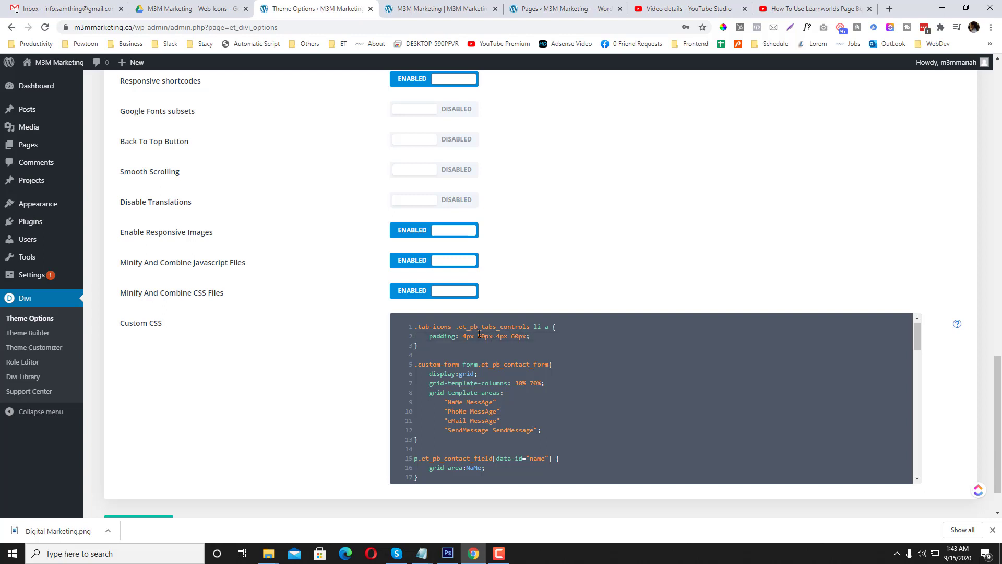
click(479, 336)
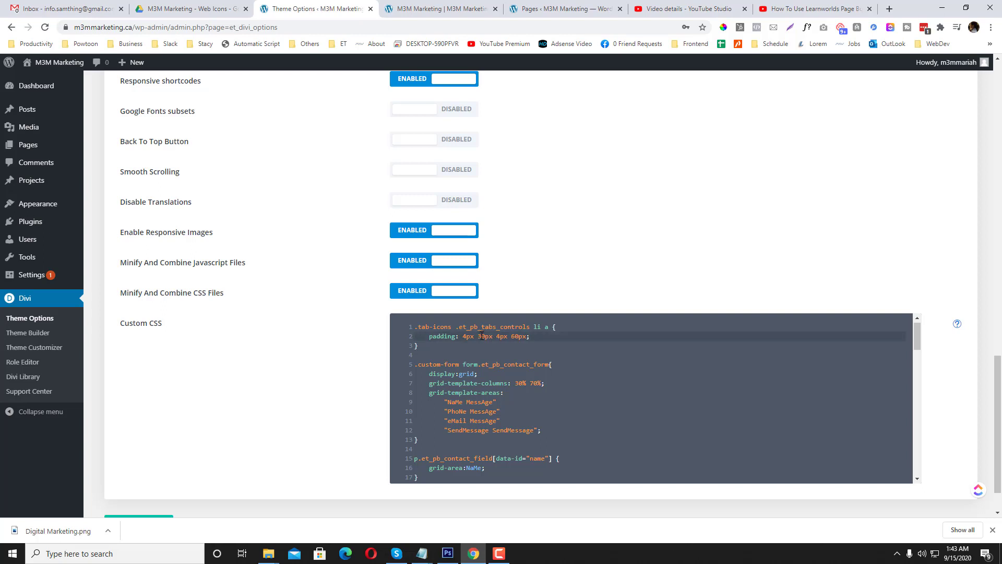
click(479, 337)
key(BackSpace)
text(4)
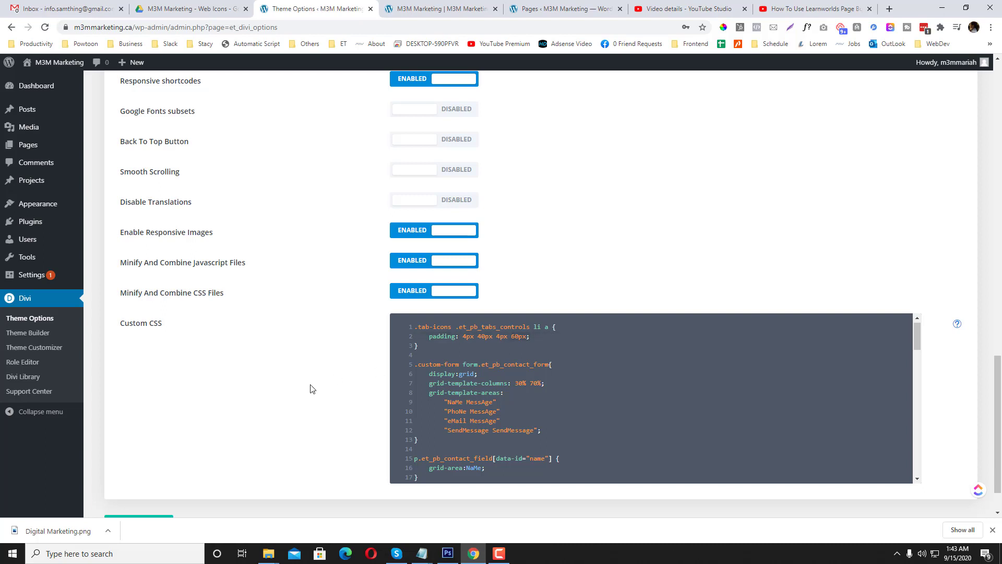
- Save the Divi theme options and exit the Visual Builder to view the M3M Marketing page
scroll(310, 389, down, 2)
click(136, 476)
click(443, 9)
click(421, 27)
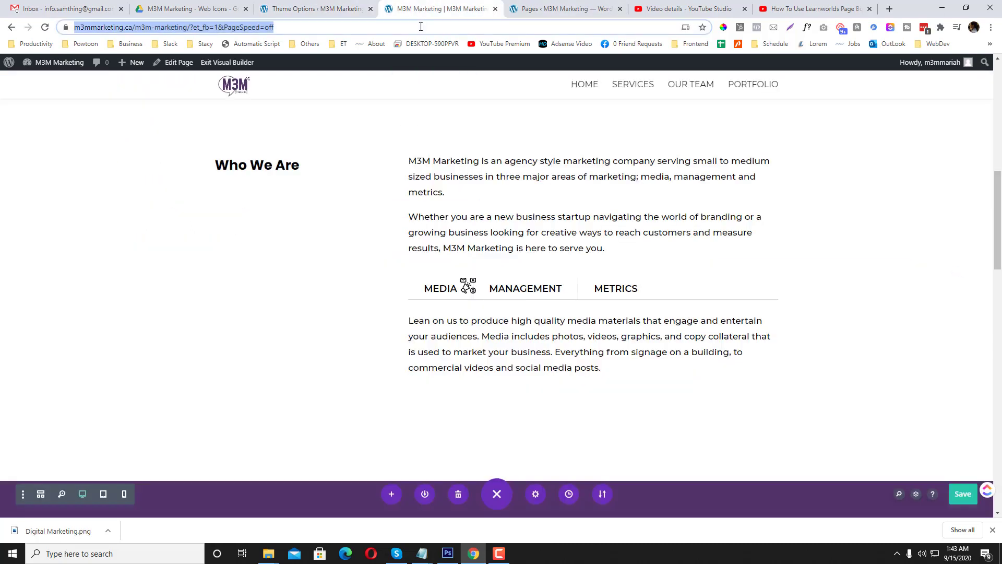
click(227, 62)
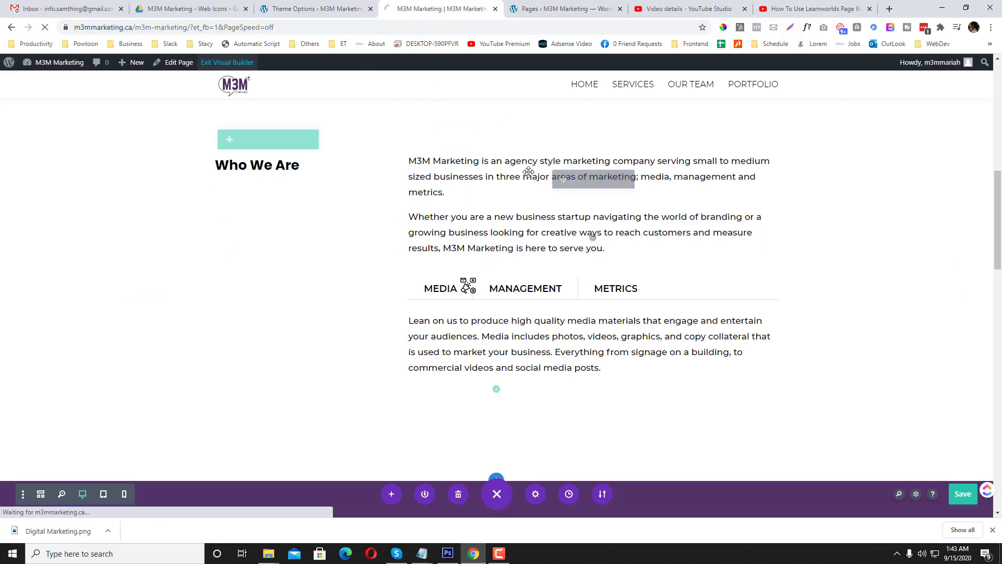
scroll(533, 172, down, 10)
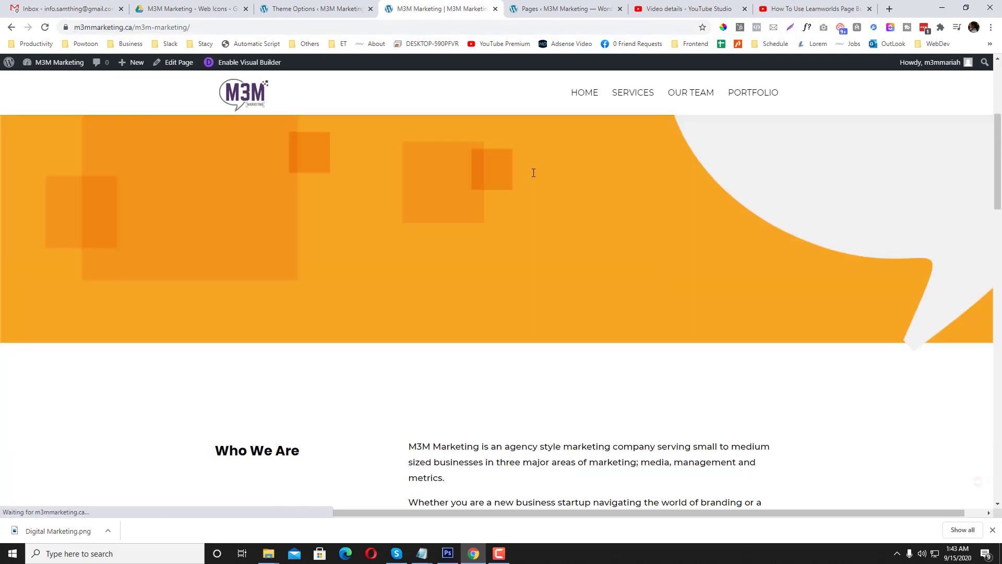
- Save the Divi theme options again and reload the M3M Marketing page
click(315, 9)
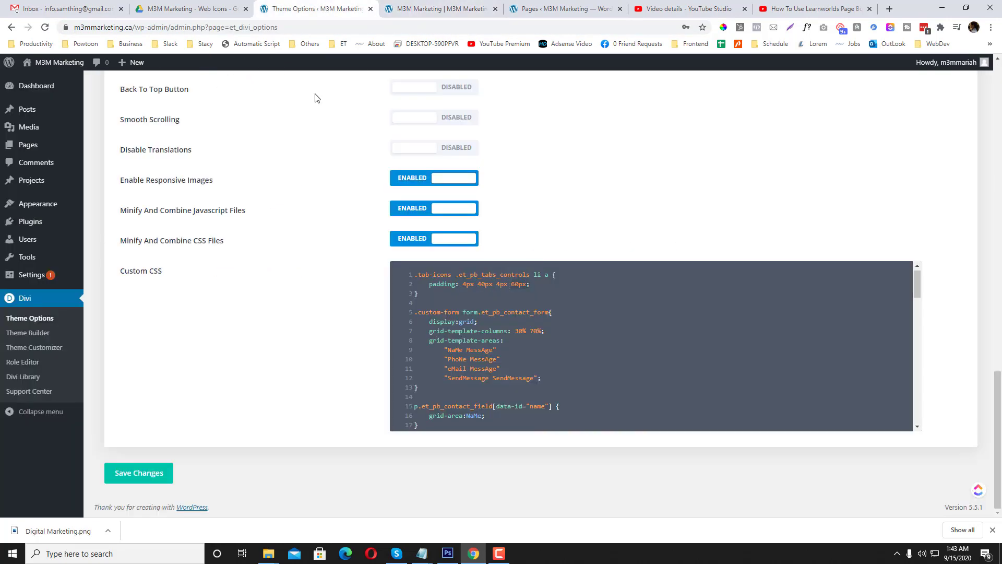
click(141, 486)
click(452, 9)
click(441, 27)
key(Return)
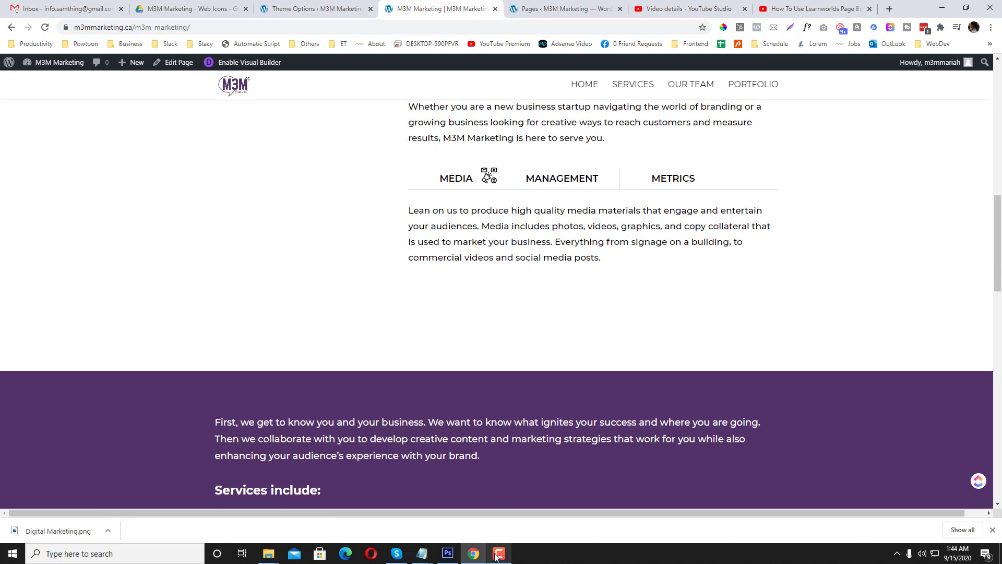
- Recheck the .tab-icons rule in Custom CSS, and inspect the MEDIA tab of the page in DevTools
right_click(466, 174)
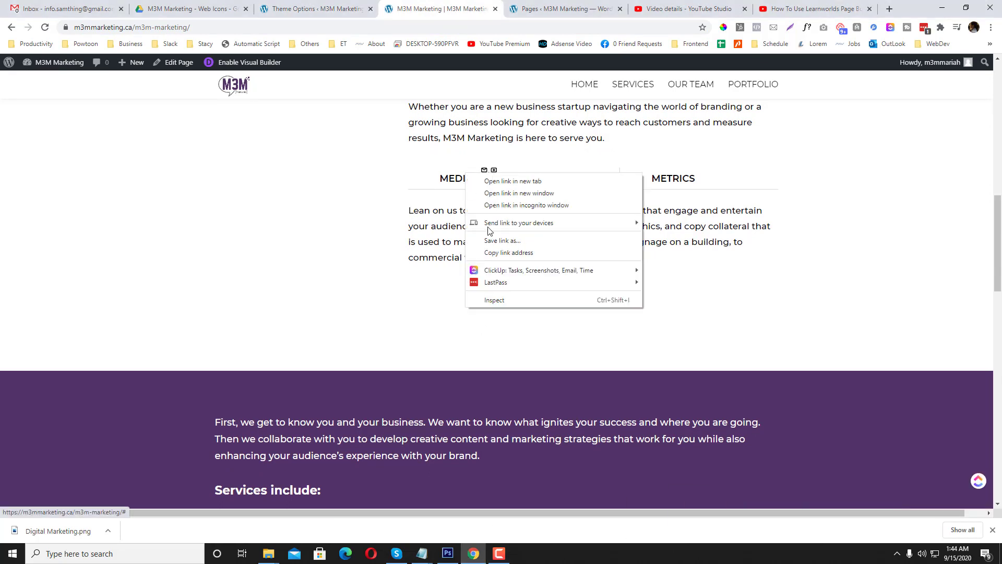
click(329, 9)
click(328, 9)
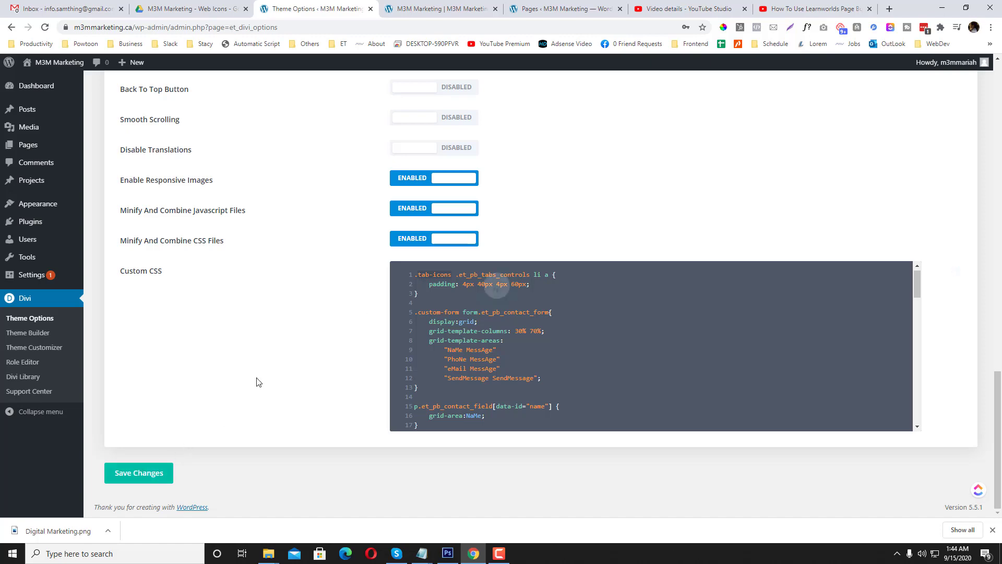
click(462, 9)
right_click(463, 189)
click(499, 312)
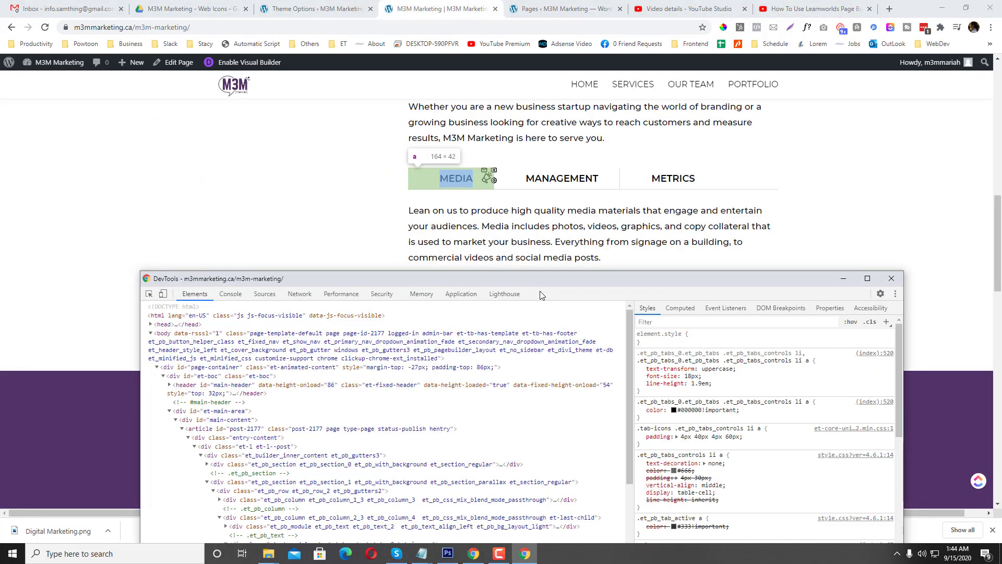
- Search the page's elements for tab-icons and select the Tabs module div that carries this class
drag(552, 274, 596, 102)
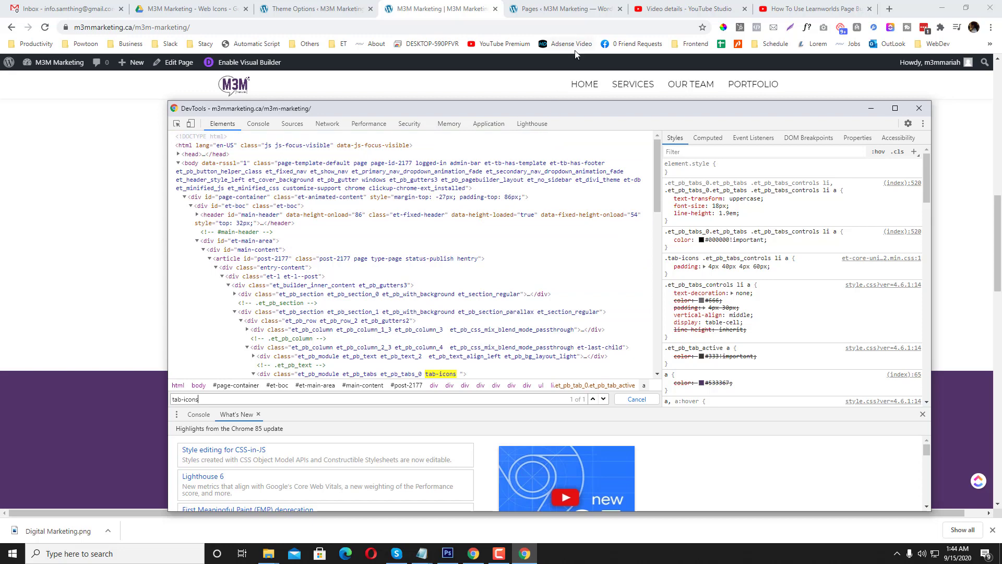
drag(570, 119, 564, 207)
scroll(558, 287, down, 2)
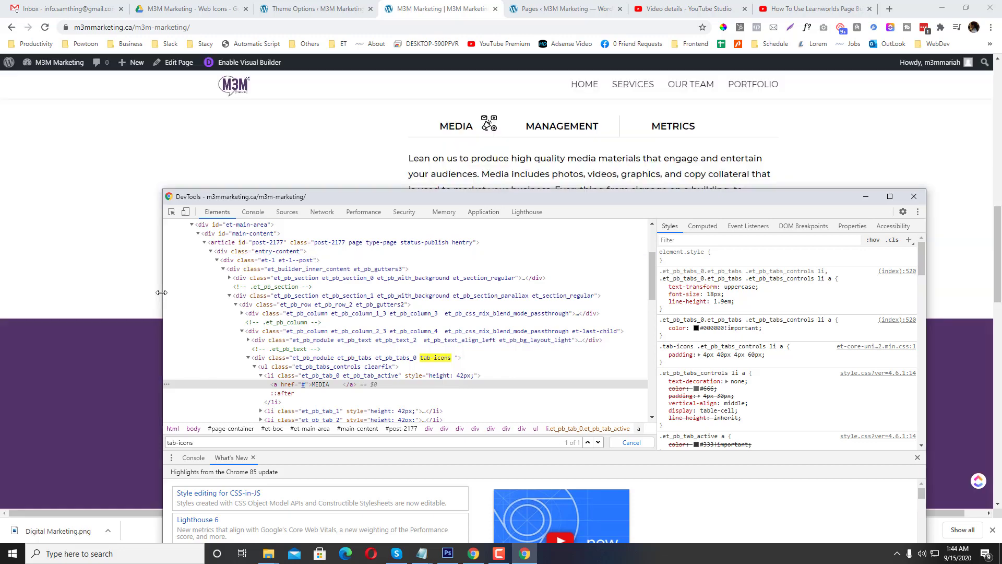
drag(163, 269, 98, 283)
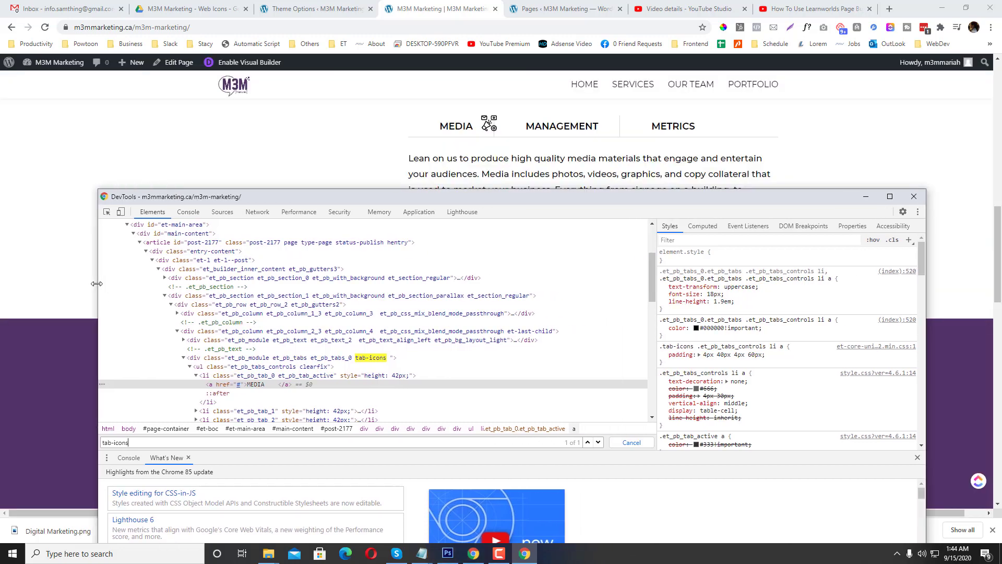
click(371, 360)
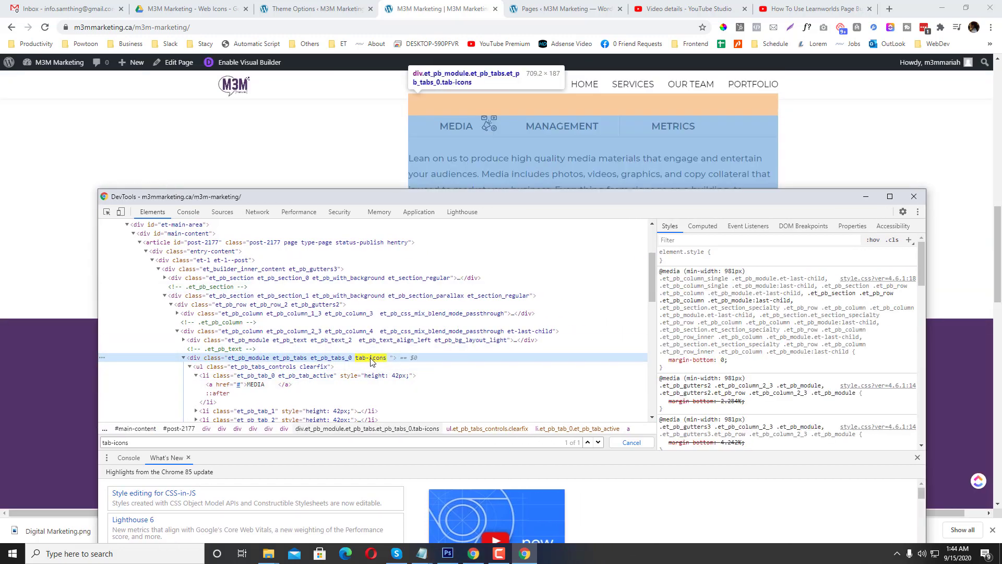
- Inspect the MEDIA tab link in DevTools and set the .tab-icons rule's padding to 4px 70px 4px 40px
click(106, 211)
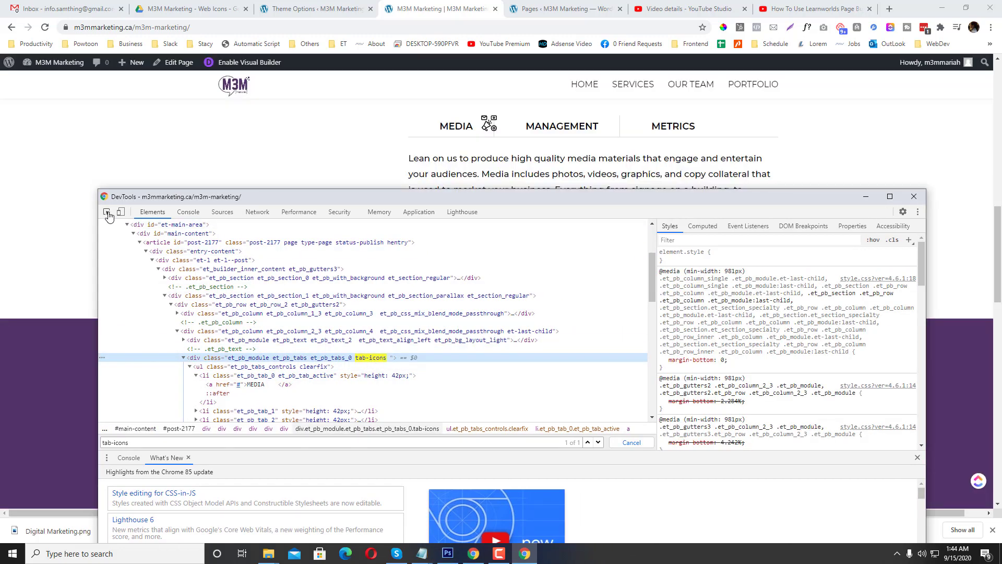
click(428, 132)
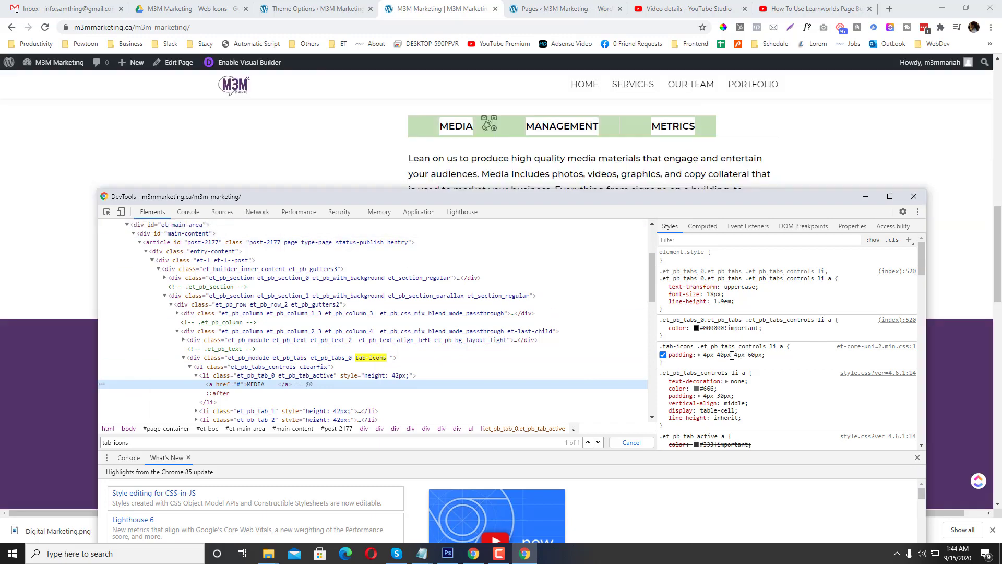
click(732, 356)
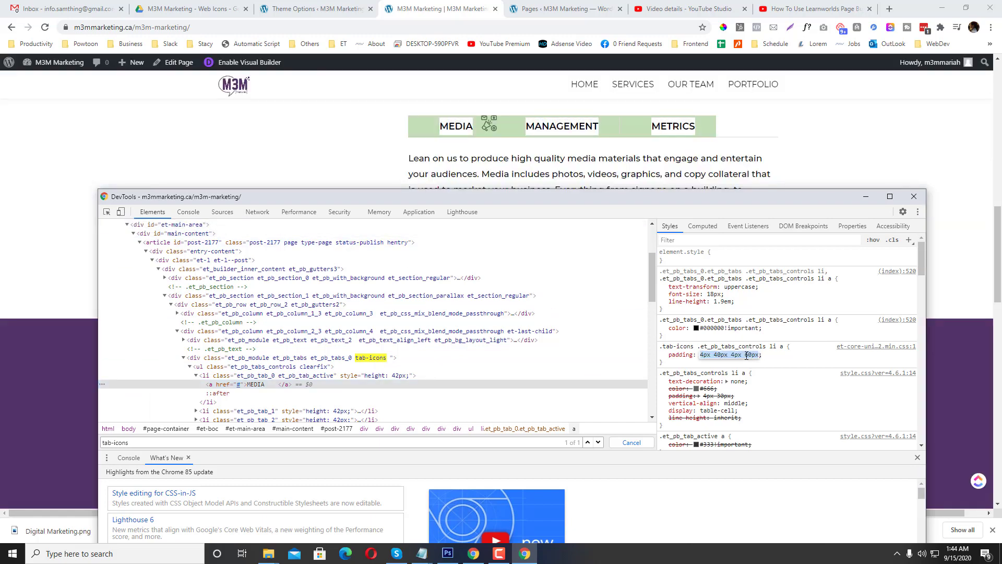
click(751, 356)
key(BackSpace)
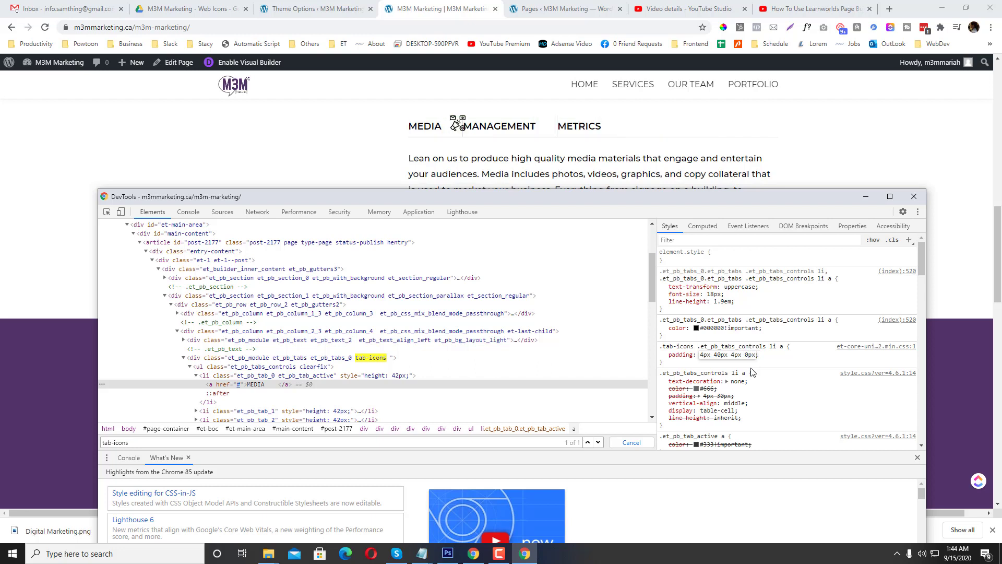
text(7)
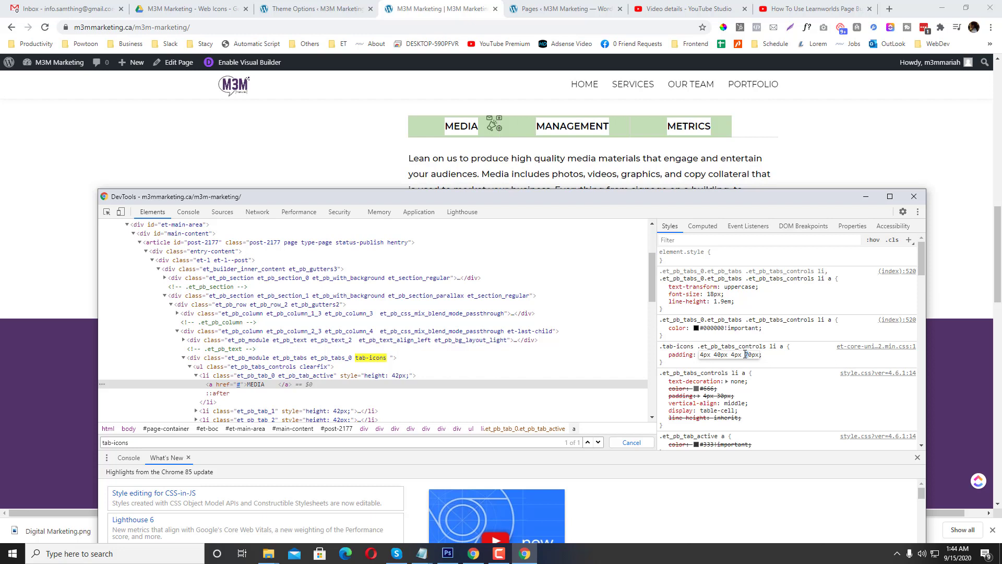
key(BackSpace)
text(4)
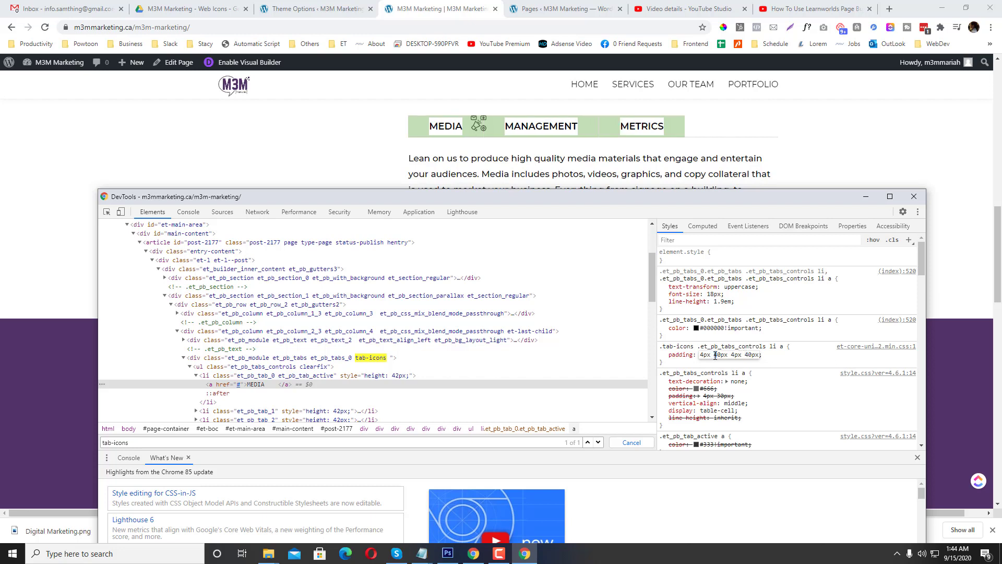
key(BackSpace)
text(7)
click(808, 359)
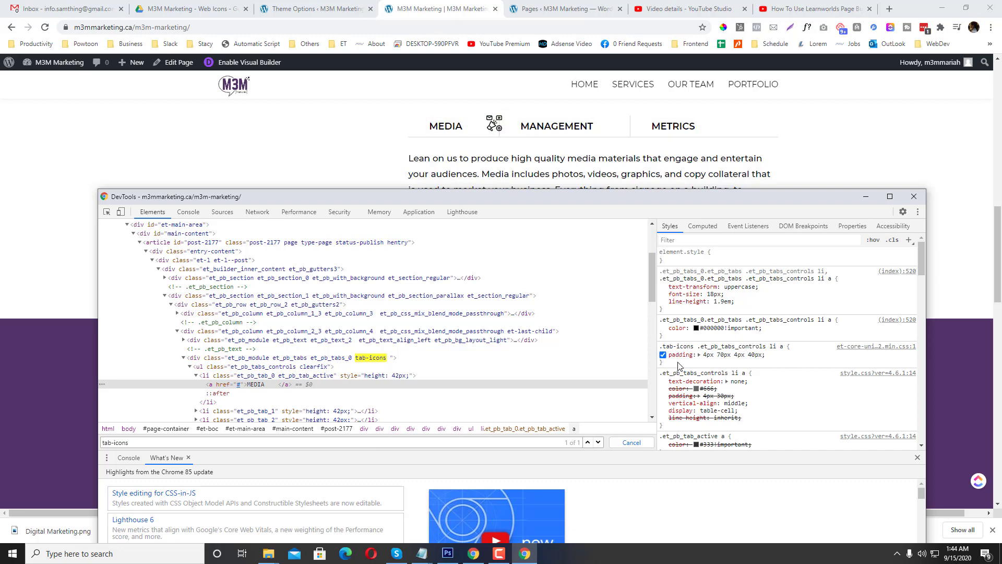
- Copy the revised .tab-icons rule from DevTools, replace the one in Divi's Custom CSS with it, and save the theme options
drag(665, 363, 762, 344)
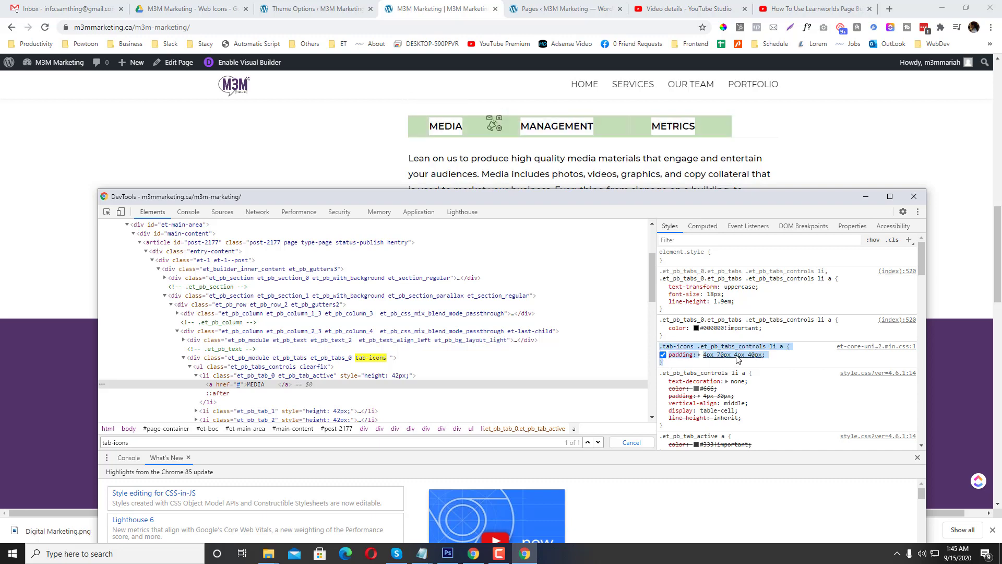
click(914, 196)
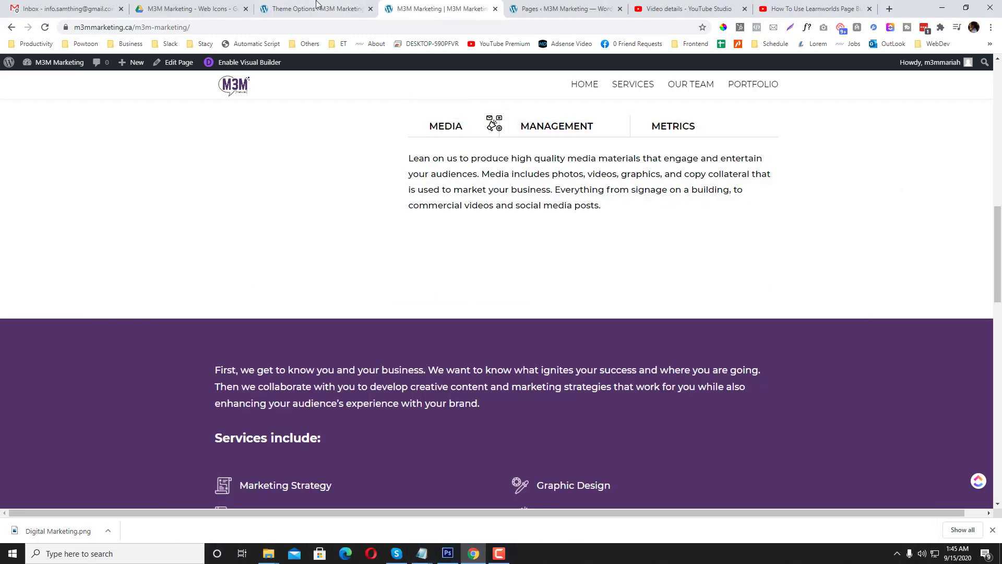
click(314, 9)
click(444, 291)
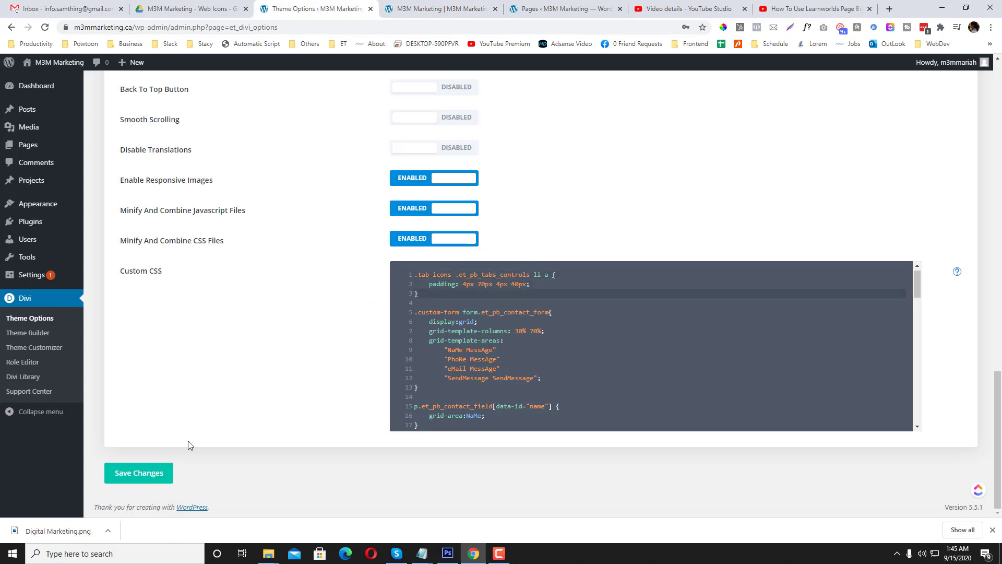
click(140, 473)
- Reload the M3M Marketing page and check the spacing of the MEDIA, MANAGEMENT and METRICS tabs
click(418, 8)
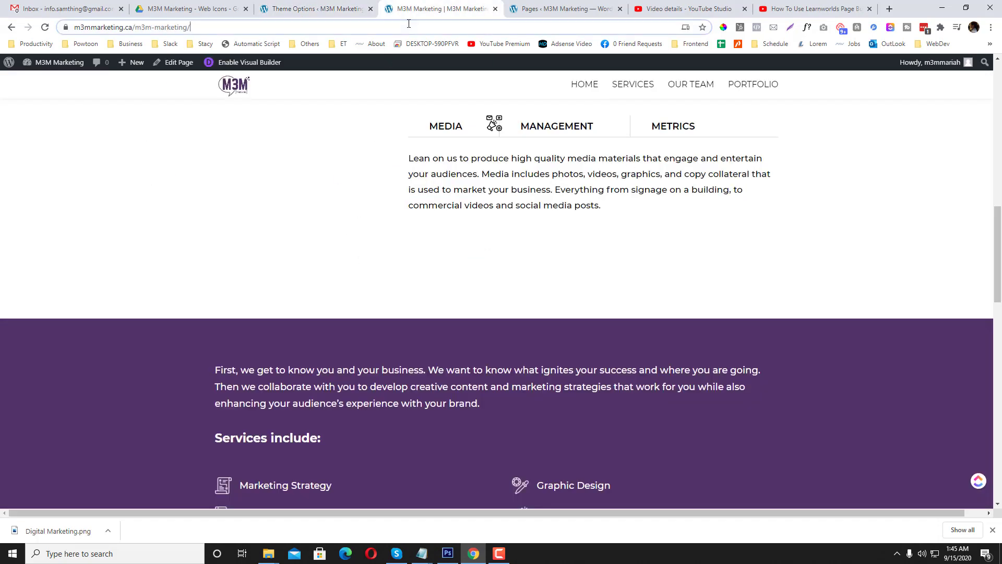
click(408, 25)
key(Return)
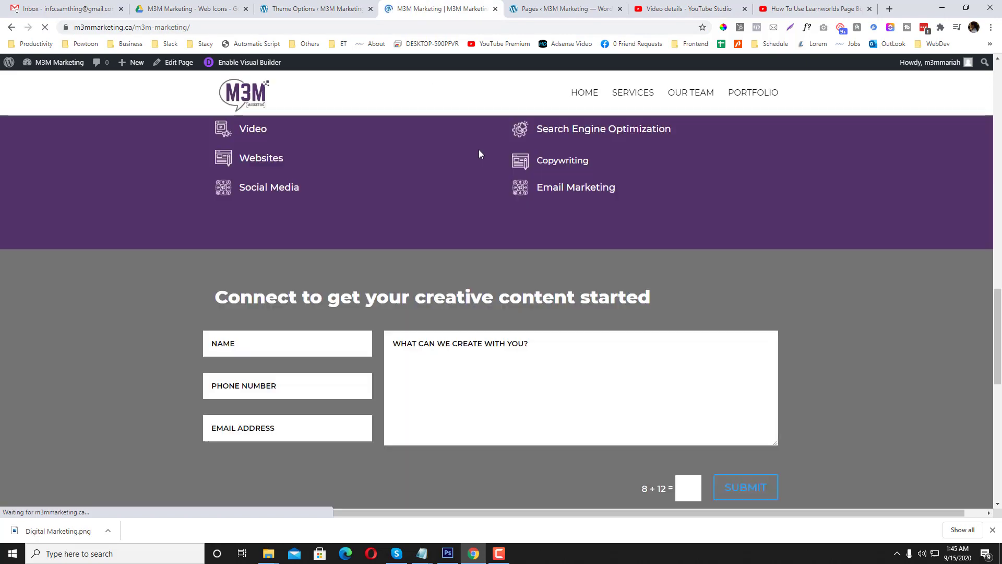
scroll(475, 185, up, 1)
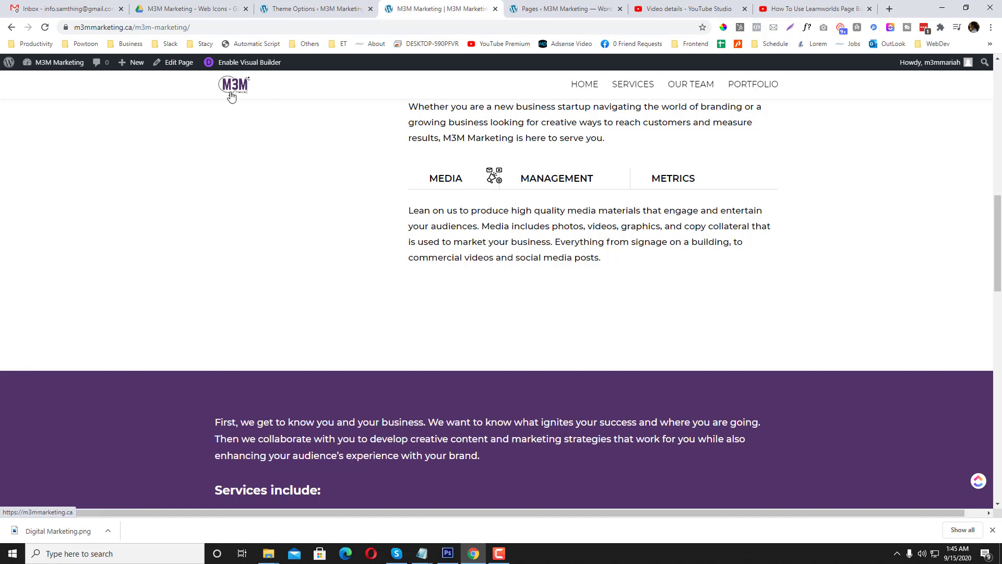
- Enable the Visual Builder on the page and open the Custom CSS settings of the MEDIA tab in the Tabs module
click(249, 62)
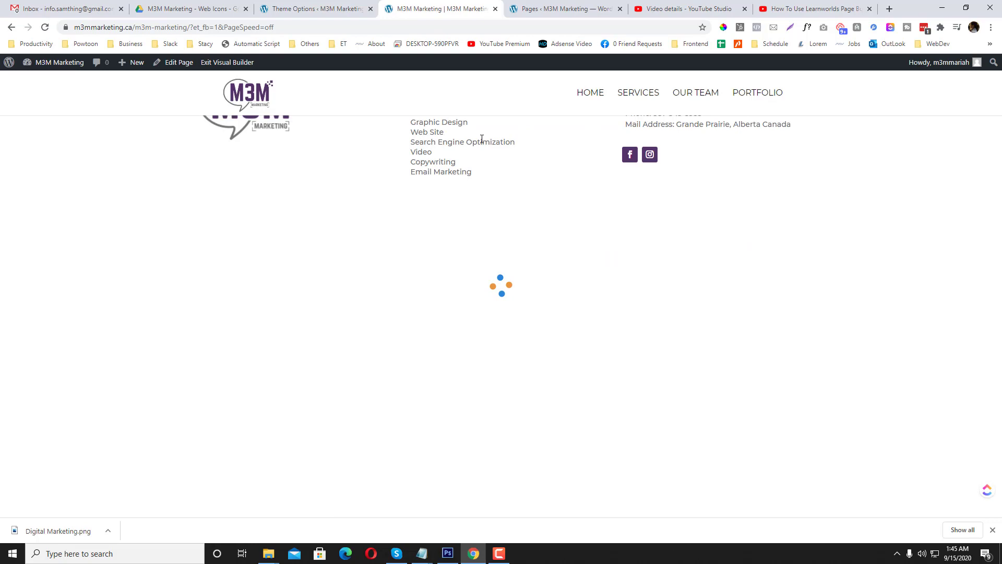
scroll(483, 146, down, 10)
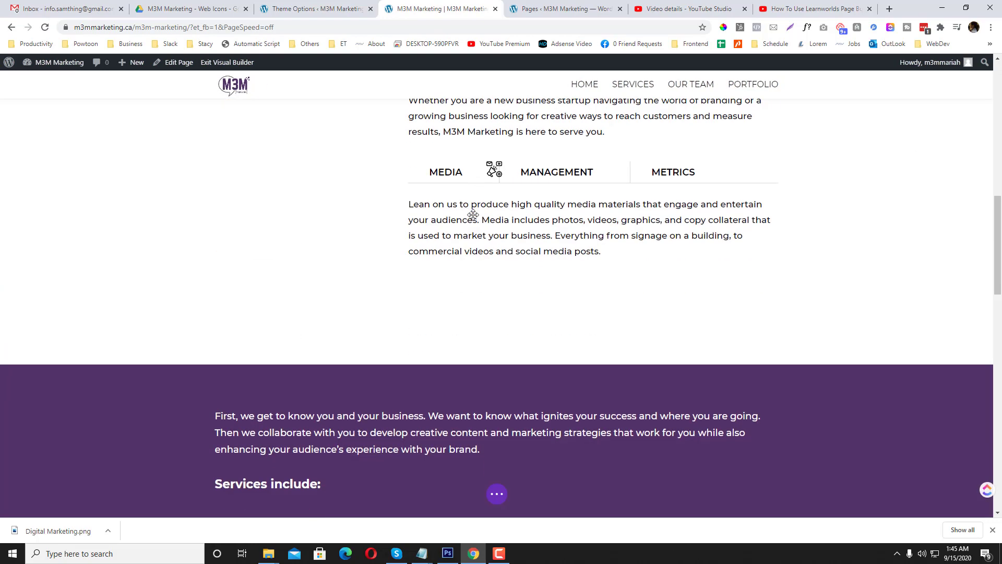
click(575, 187)
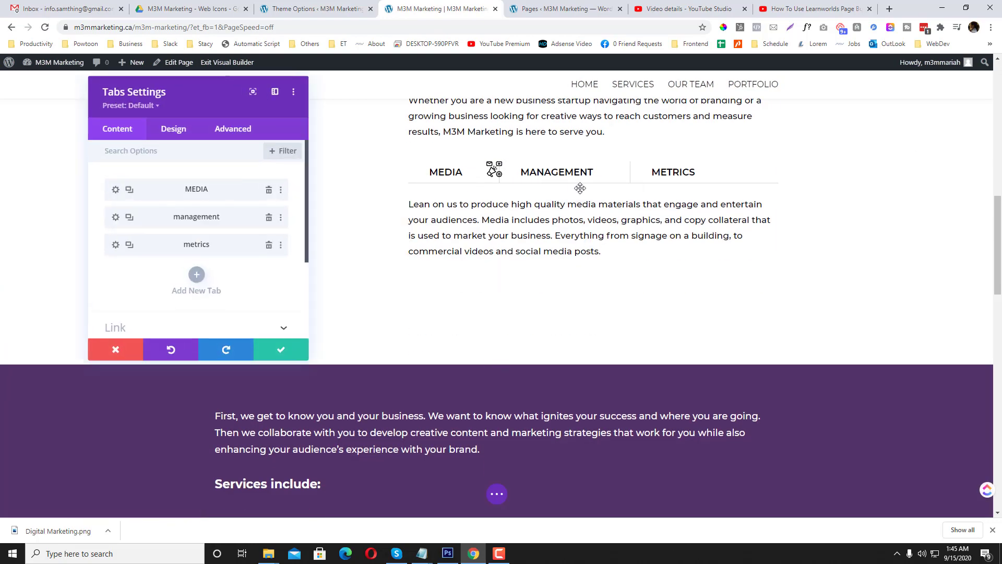
click(121, 194)
click(232, 135)
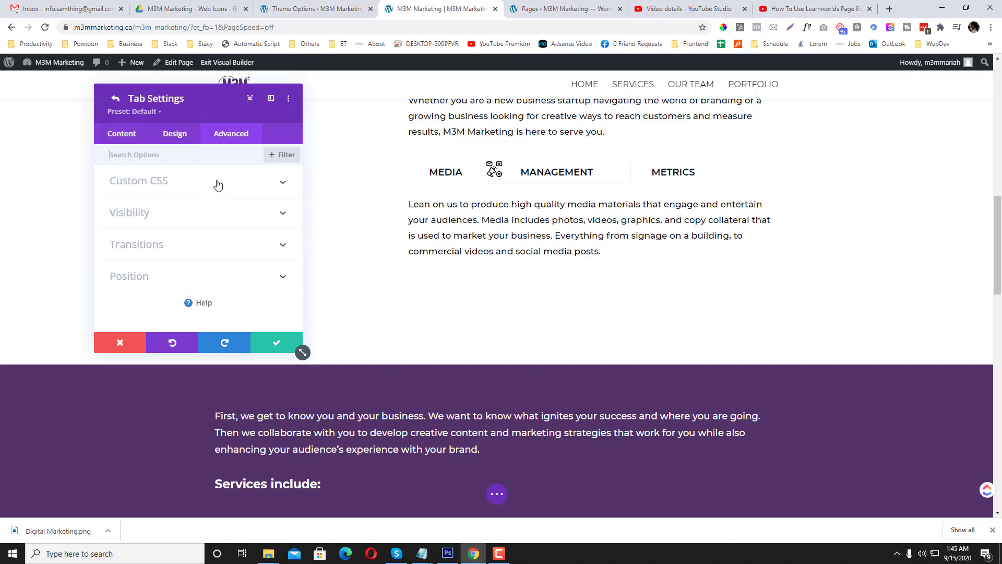
click(218, 180)
- Set margin-left to -3rem in the MEDIA tab's After CSS, apply the module settings and save the page
scroll(217, 221, down, 5)
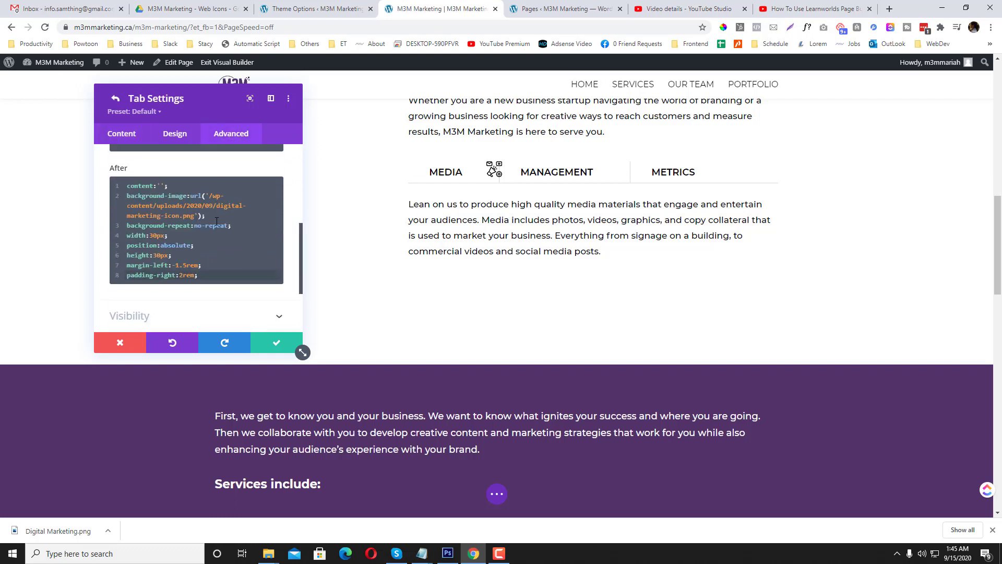
click(167, 254)
scroll(172, 234, down, 2)
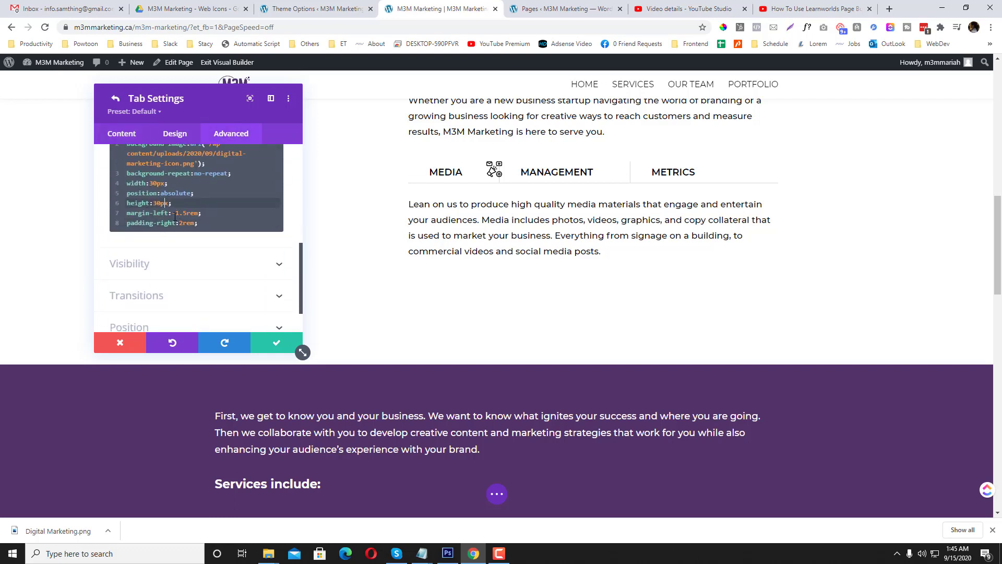
double_click(179, 213)
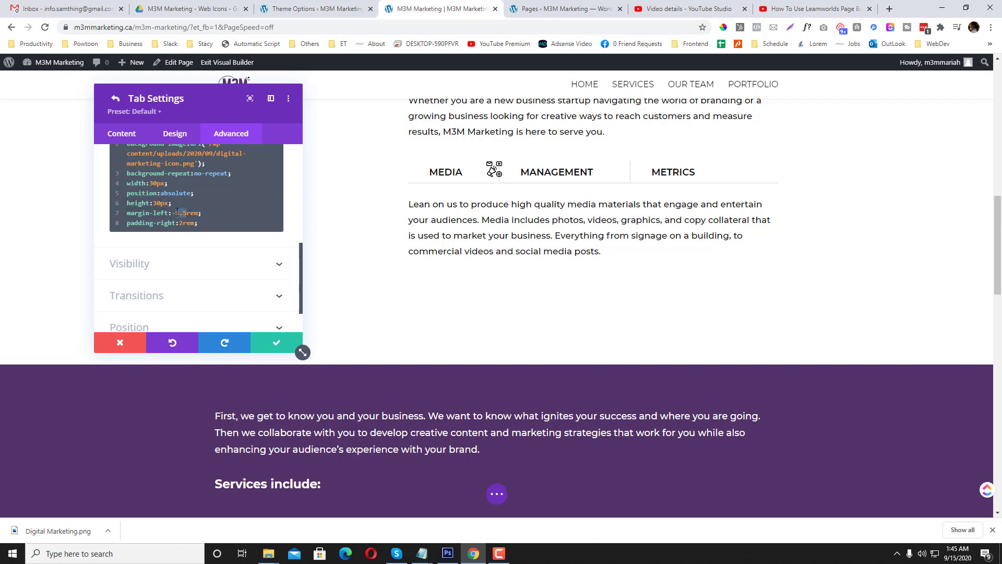
text(1)
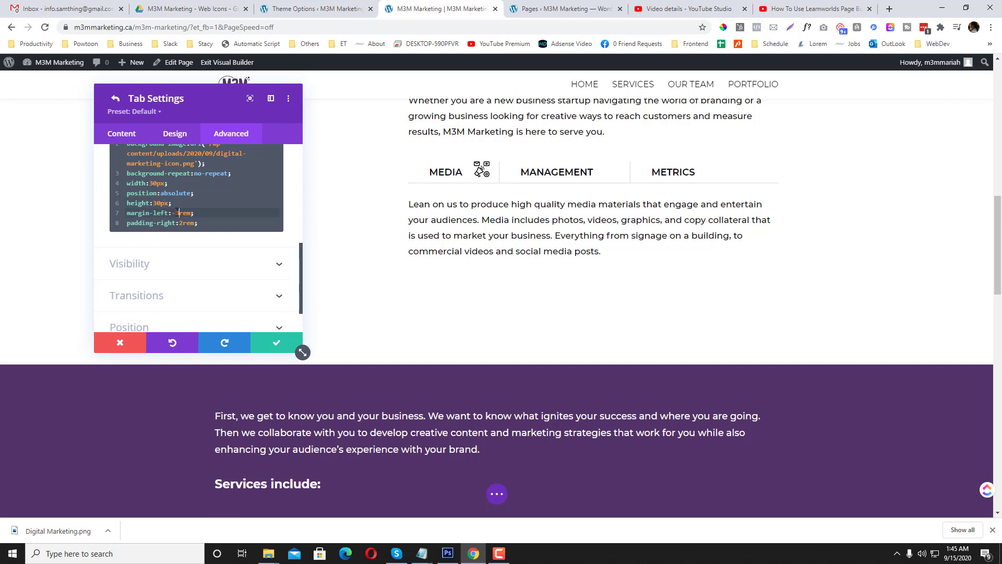
click(270, 342)
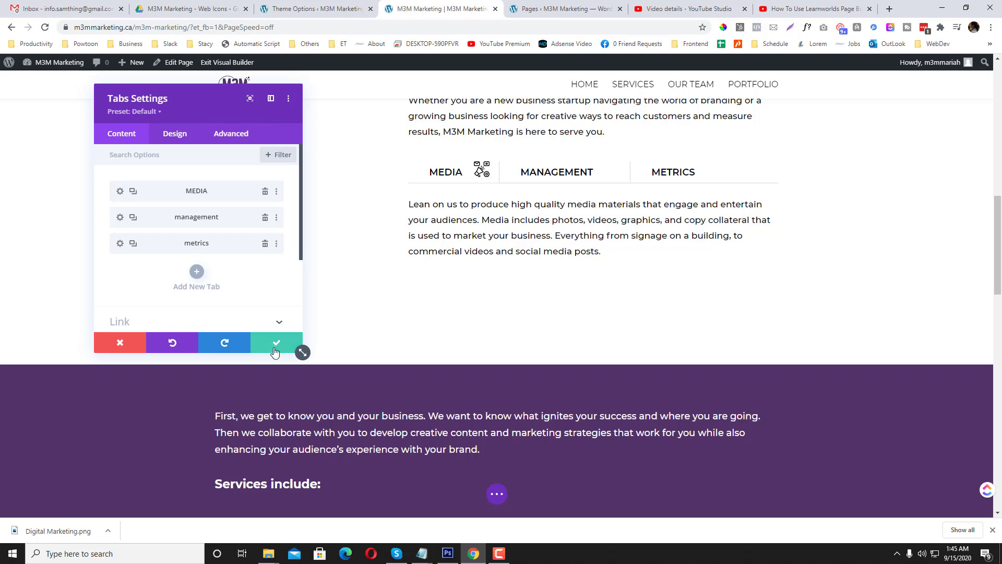
click(274, 353)
click(497, 494)
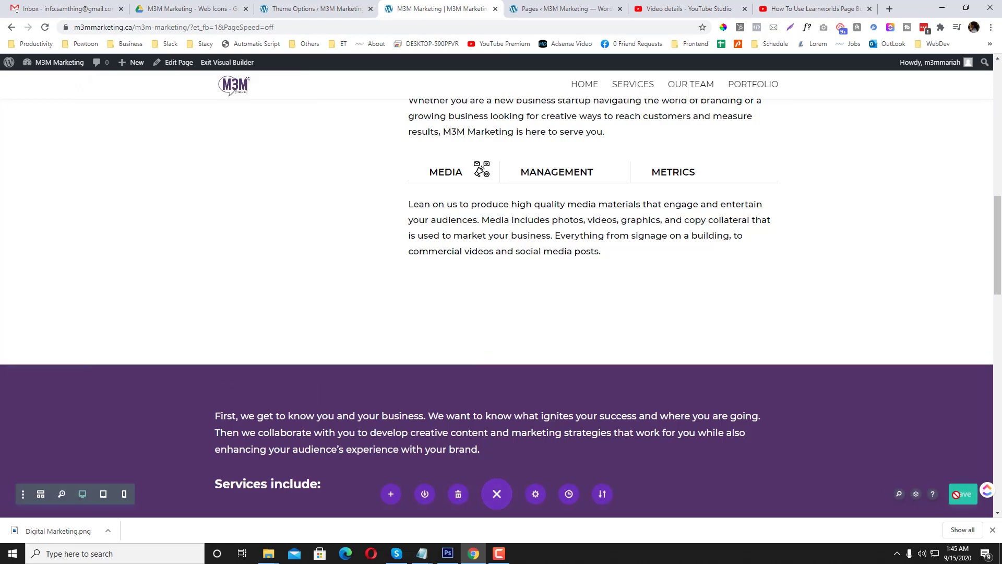
click(956, 494)
- Copy all of the MEDIA tab's After CSS and return to the module's list of tabs
scroll(574, 261, up, 3)
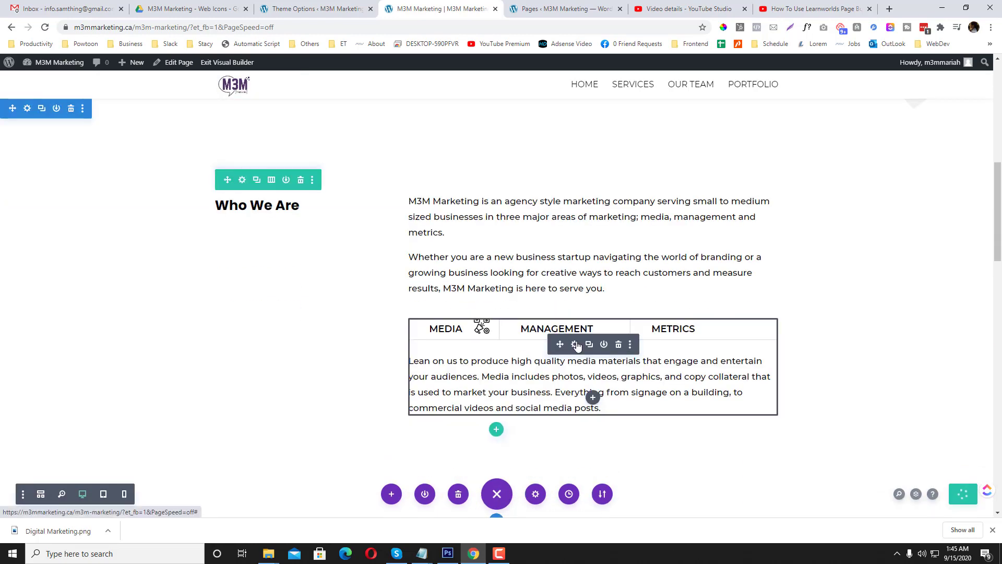
click(575, 344)
click(112, 193)
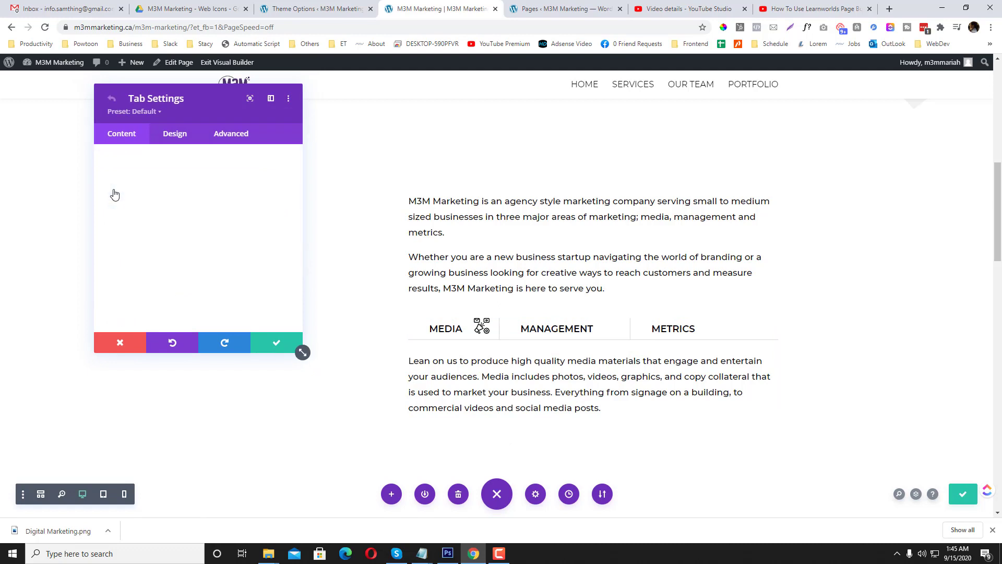
click(226, 134)
click(225, 180)
scroll(212, 285, down, 3)
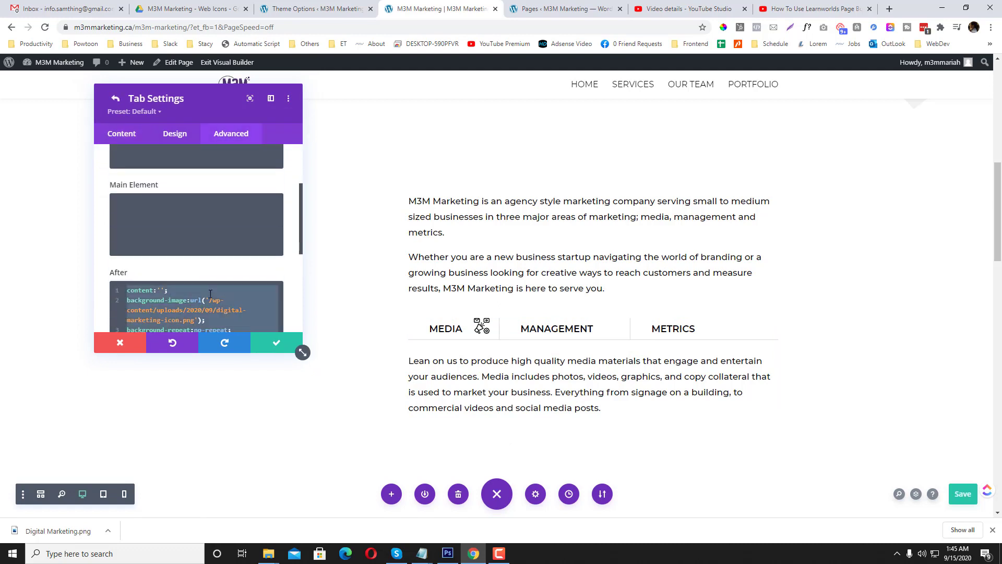
click(116, 98)
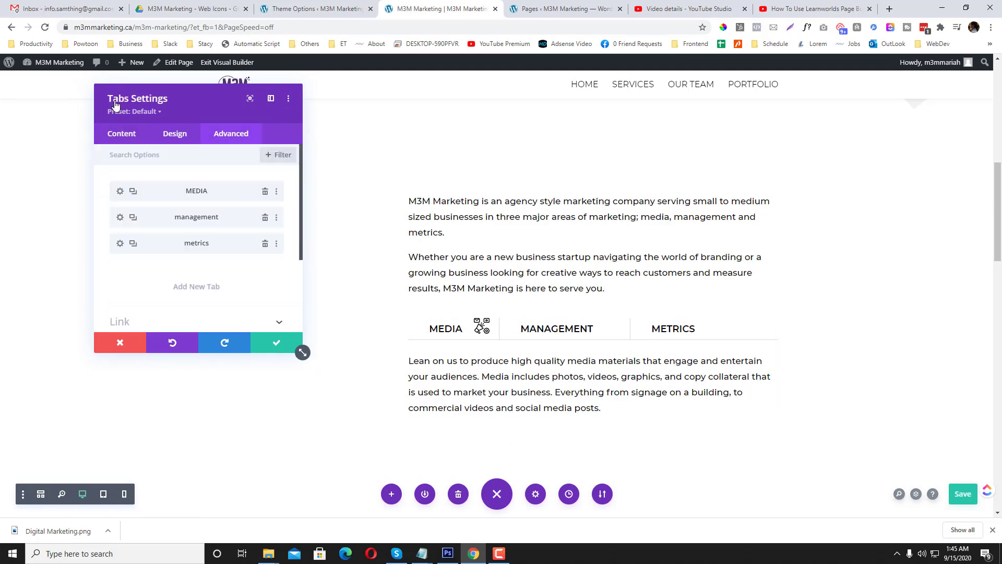
- Open the Custom CSS settings of the management tab
click(119, 218)
scroll(208, 239, down, 3)
click(223, 135)
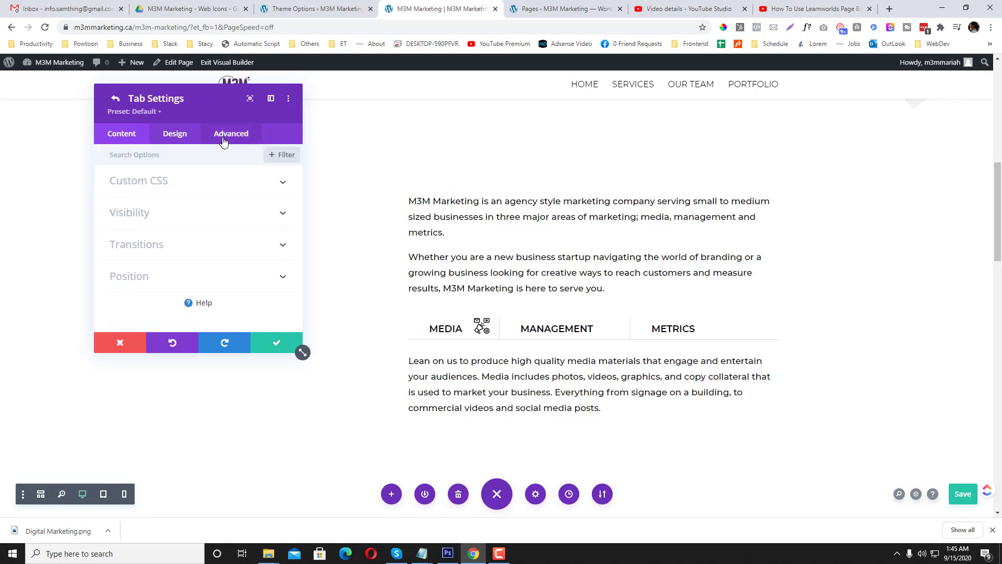
click(208, 182)
scroll(217, 217, down, 3)
scroll(157, 198, up, 2)
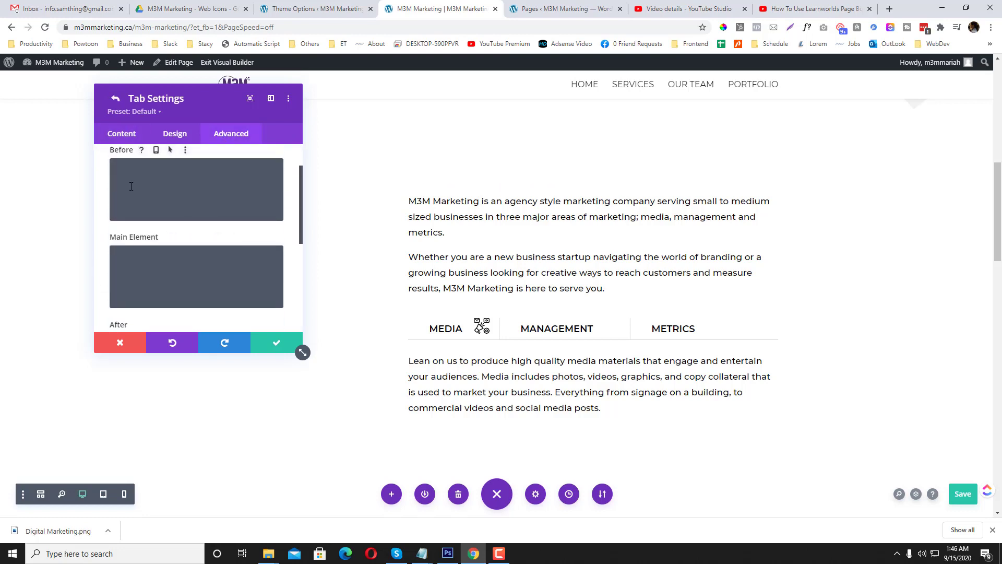
scroll(131, 186, up, 1)
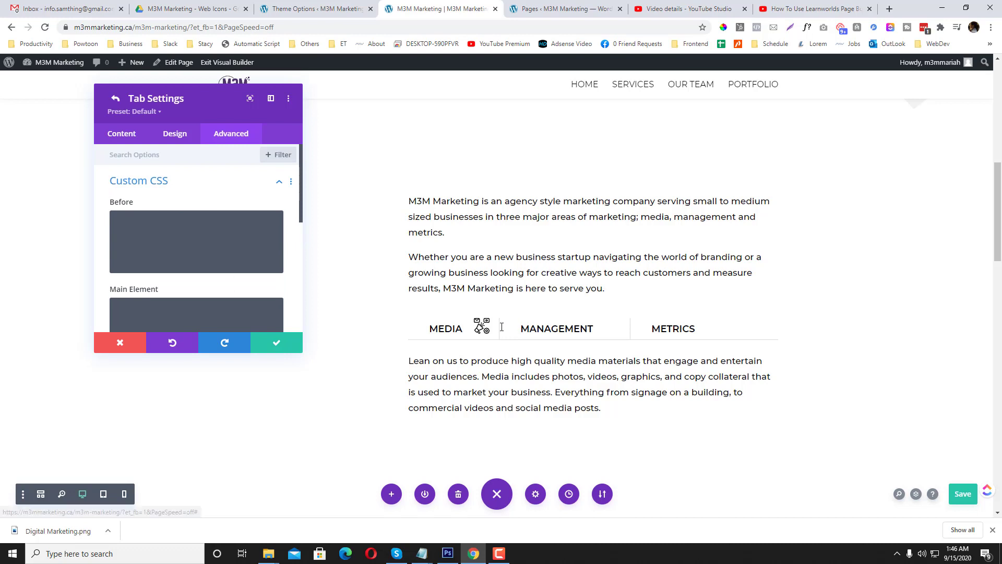
- Try the copied icon CSS in the management tab's Before CSS, and reset that field after rechecking the theme's padding rule
click(226, 241)
text(content:''; background-image:url('/wp-content/uploads/2020/09/digital-marketing-icon.png'); background-repeat:no-repeat; width:30px; position:absolute; height:30px; margin-left:-3rem; padding-right:2rem;)
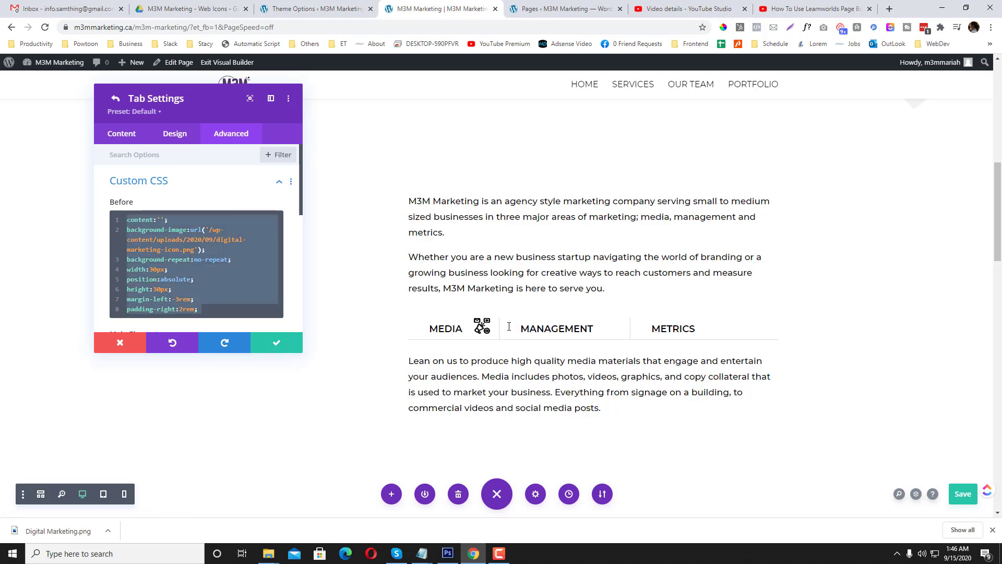
click(314, 8)
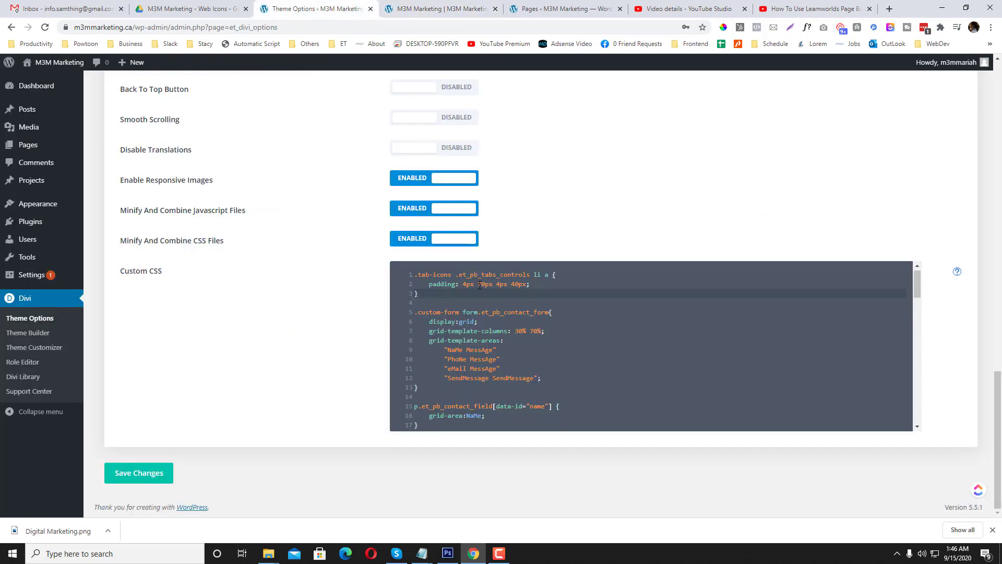
click(423, 6)
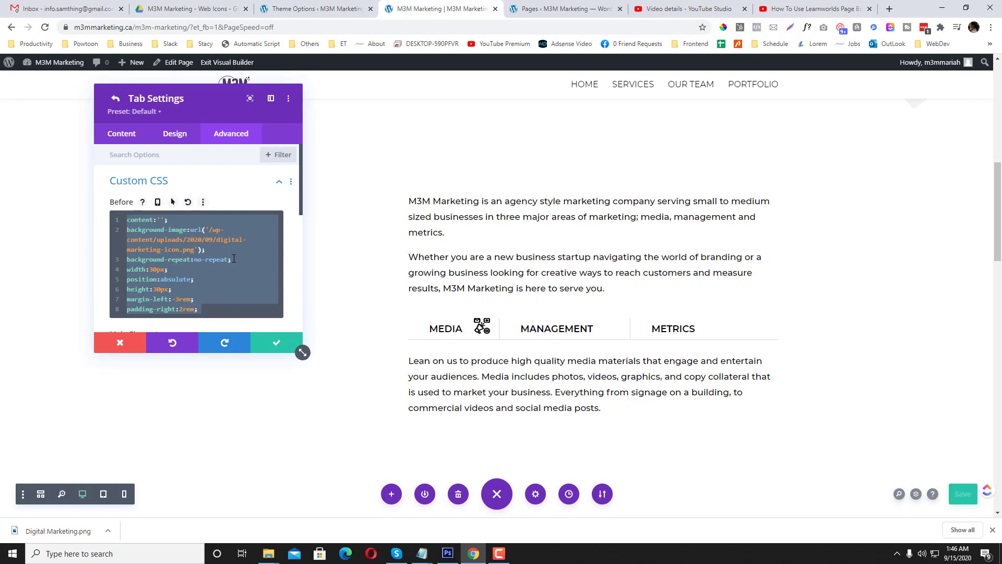
click(189, 201)
- Paste the copied digital marketing icon CSS into the management tab's After CSS
scroll(234, 259, down, 2)
click(217, 301)
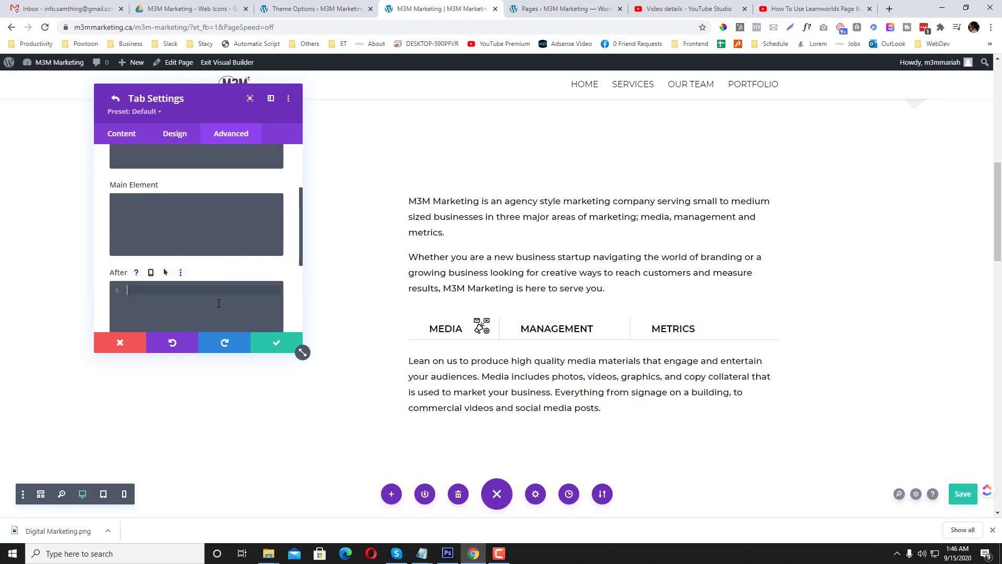
key(ctrl+v)
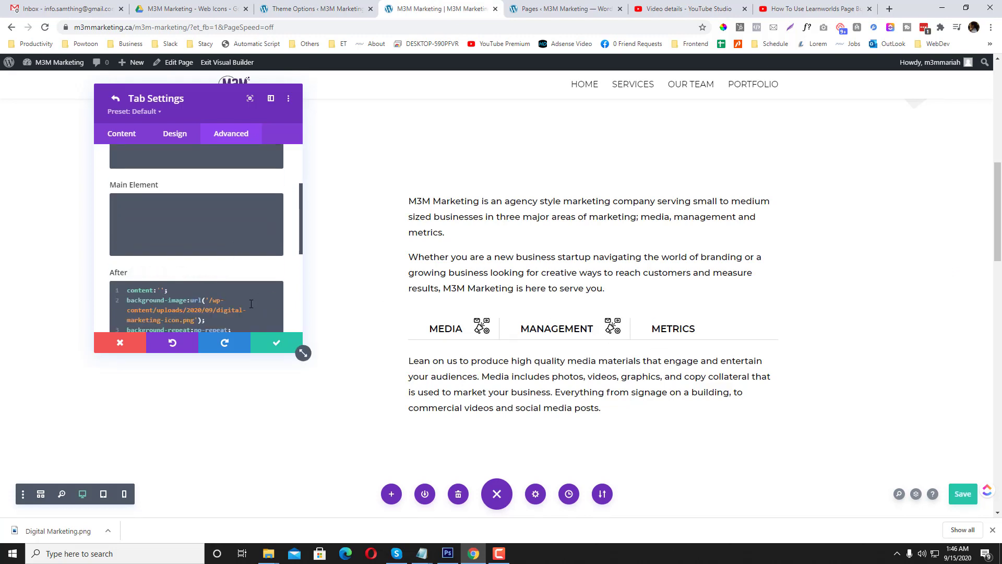
- Save the management tab's settings and open the Custom CSS settings of the metrics tab
scroll(276, 346, down, 1)
click(275, 346)
click(116, 243)
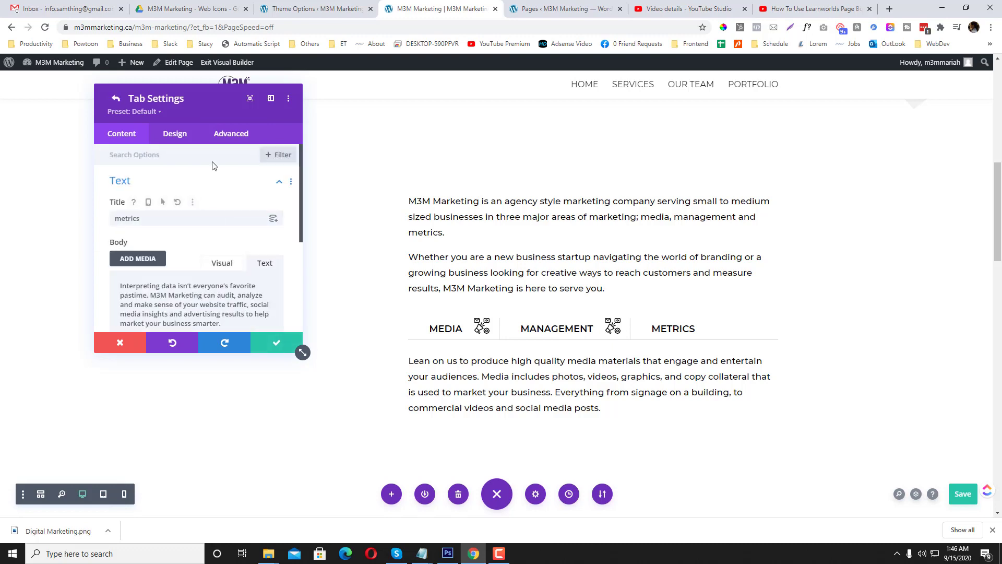
click(231, 137)
click(219, 180)
scroll(213, 254, down, 3)
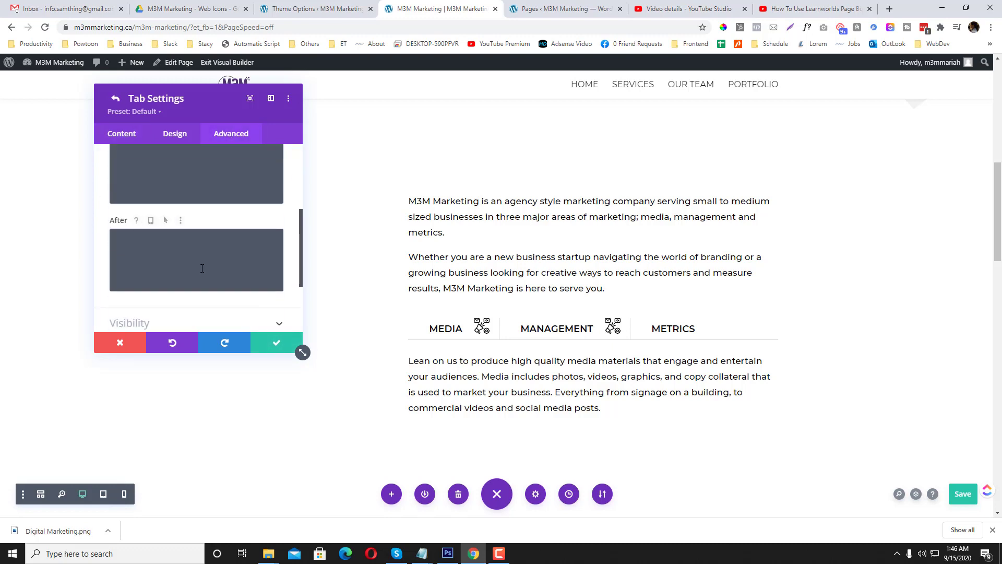
- Paste the copied digital marketing icon CSS into the metrics tab's After CSS, then save the tab and the Tabs module
click(233, 271)
text(content:''; background-image:url('/wp-content/uploads/2020/09/digital-marketing-icon.png'); background-repeat:no-repeat; width:30px; position:absolute; height:30px; margin-left:-3rem; padding-right:2rem;)
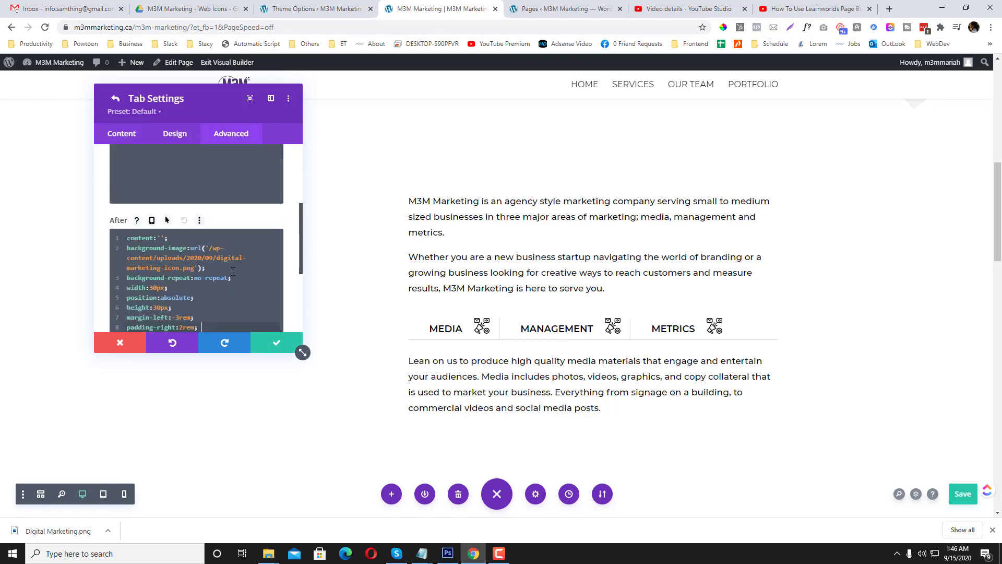
click(277, 344)
click(285, 348)
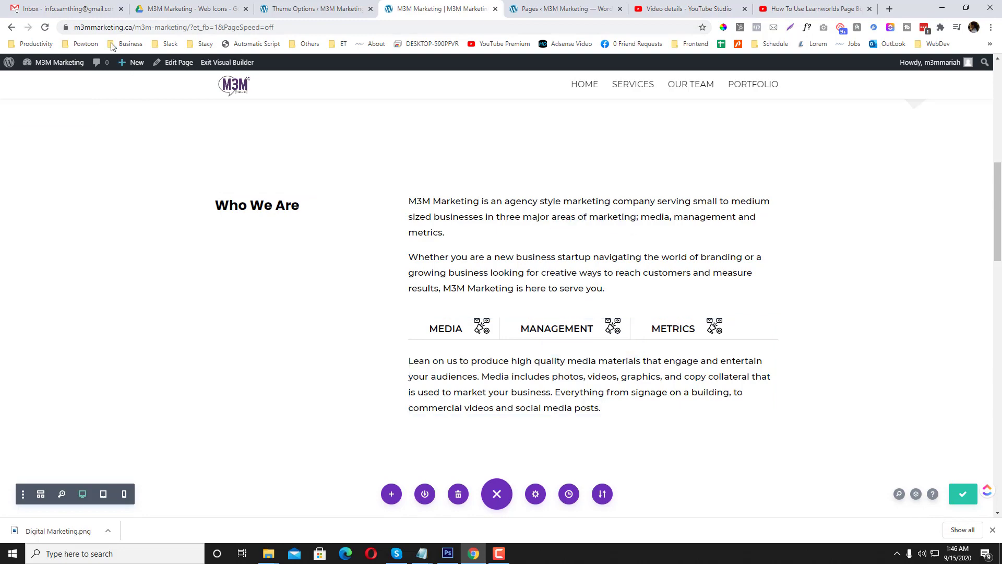
- Look up the Management icon's name in the Gmail draft and open Marketing Management.png from the Google Drive icon folder
click(79, 9)
drag(790, 303, 848, 304)
click(212, 12)
click(522, 424)
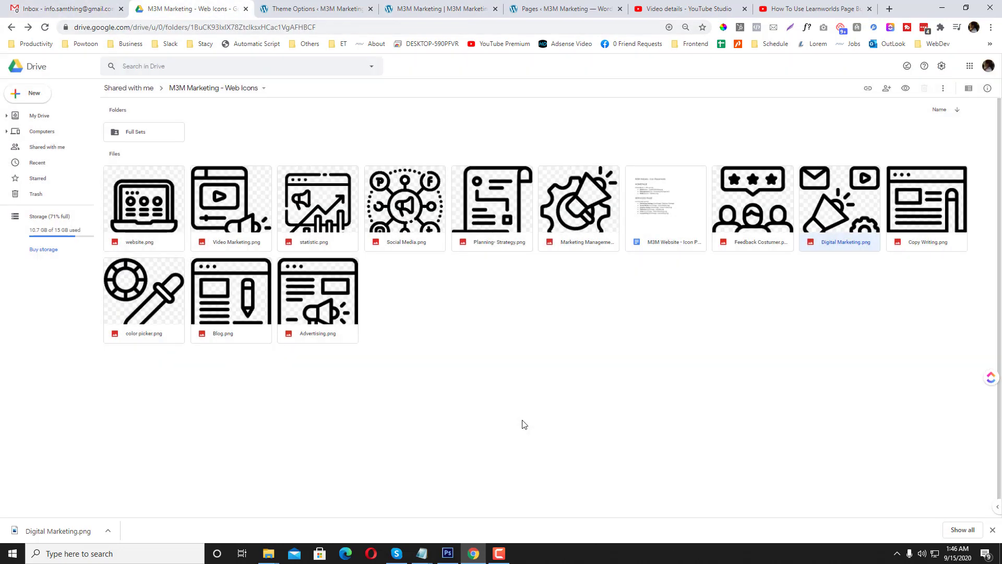
double_click(591, 188)
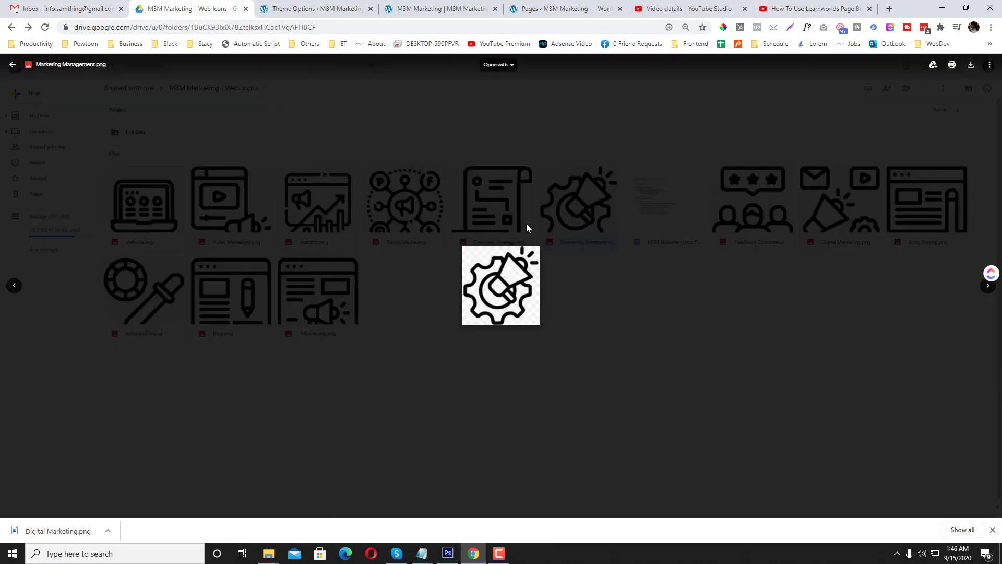
- Save the previewed image to the video folder as Marketing Management-icon in PNG format
key(ctrl+s)
click(151, 244)
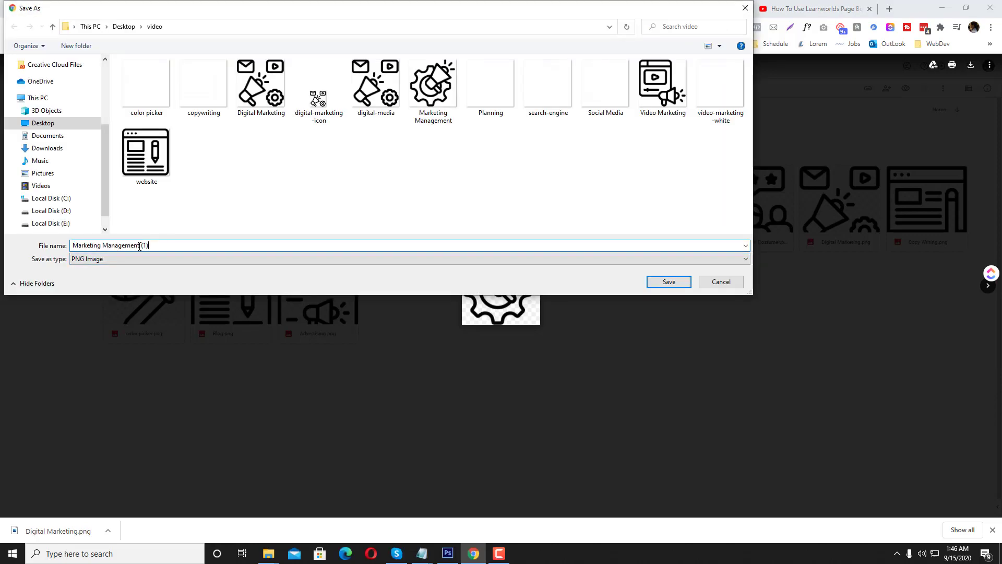
key(ctrl+a)
click(167, 242)
text(-i)
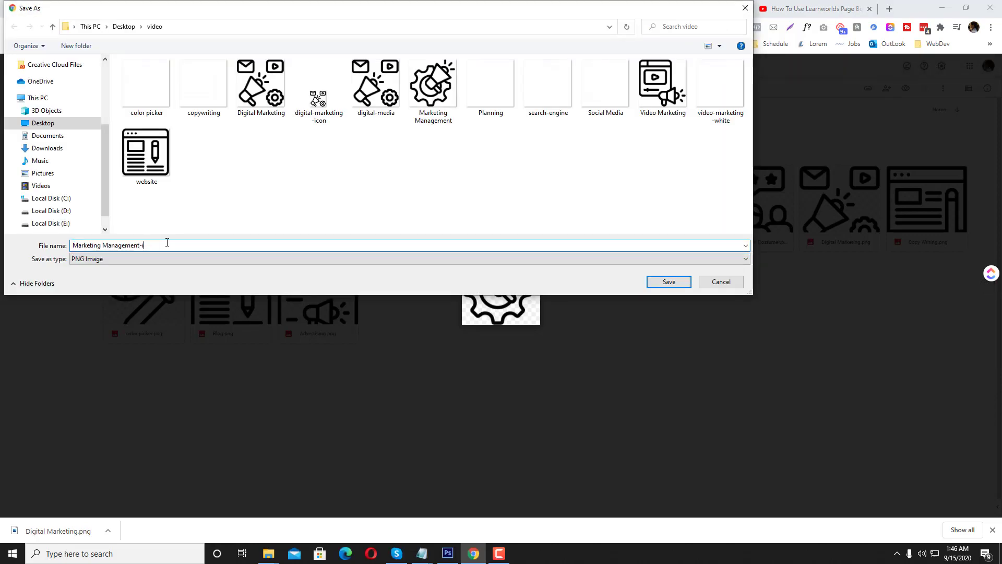
text(con)
key(Return)
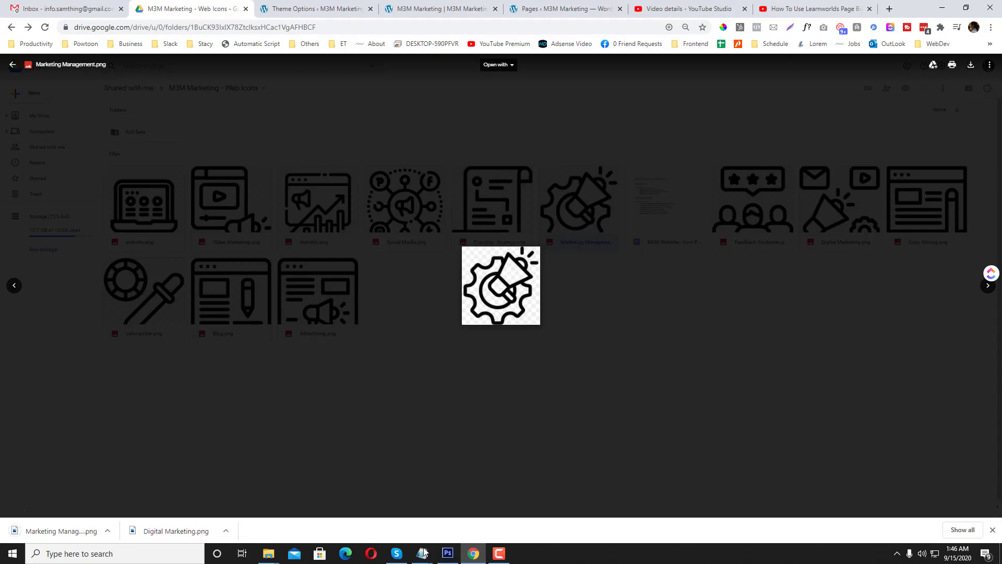
- Switch to Photoshop and open Marketing Management-icon.png from the video folder
click(447, 553)
click(29, 7)
click(32, 24)
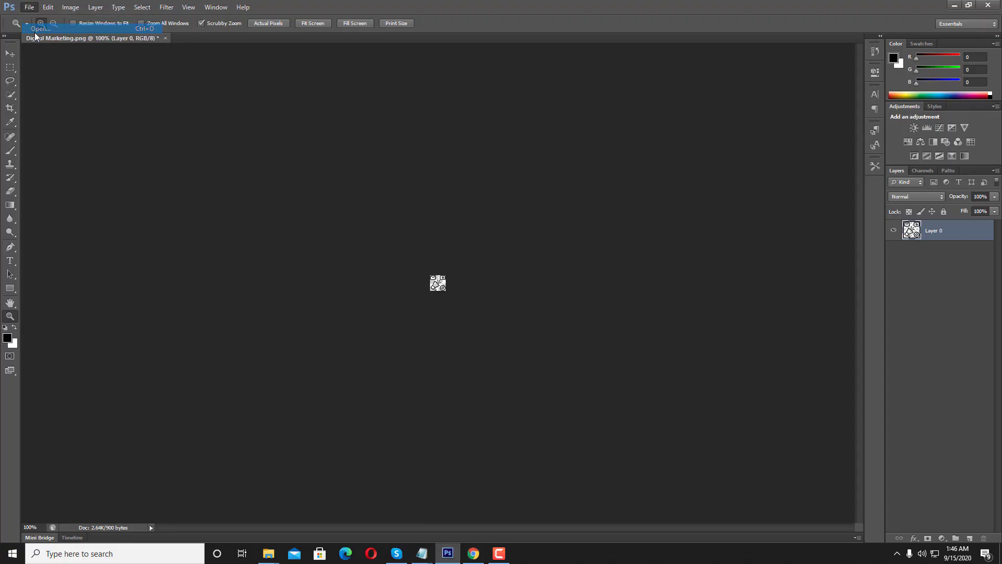
text(Marketing Management-icon)
key(Return)
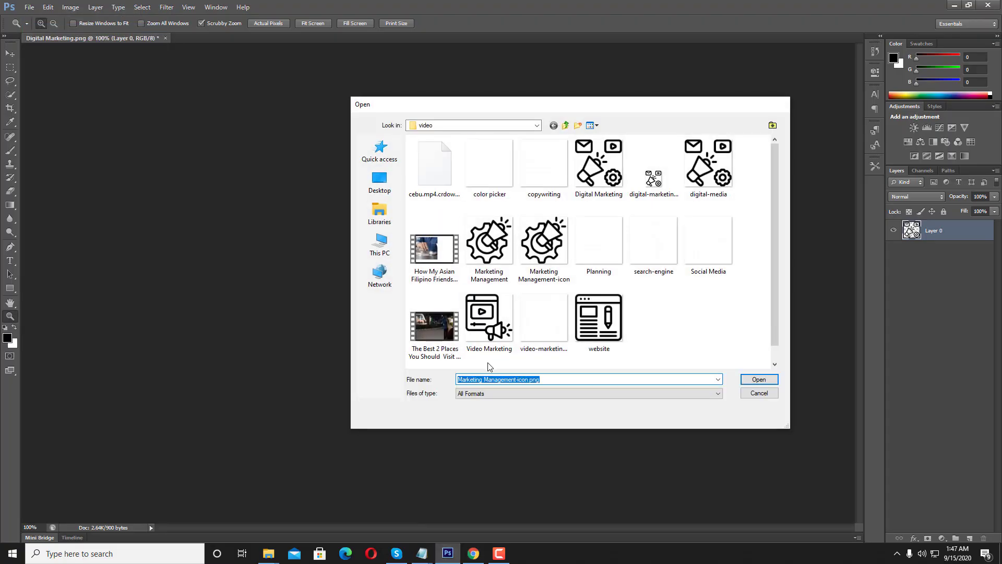
- Resize the Marketing Management-icon image to 30 by 30 pixels, close it with its changes saved, and return to the browser
click(70, 6)
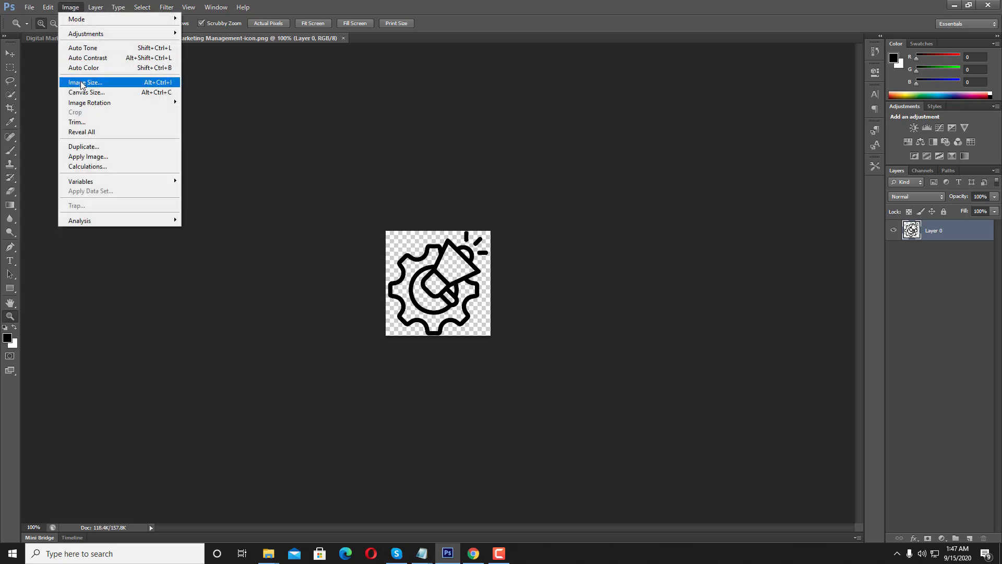
click(81, 82)
text(30)
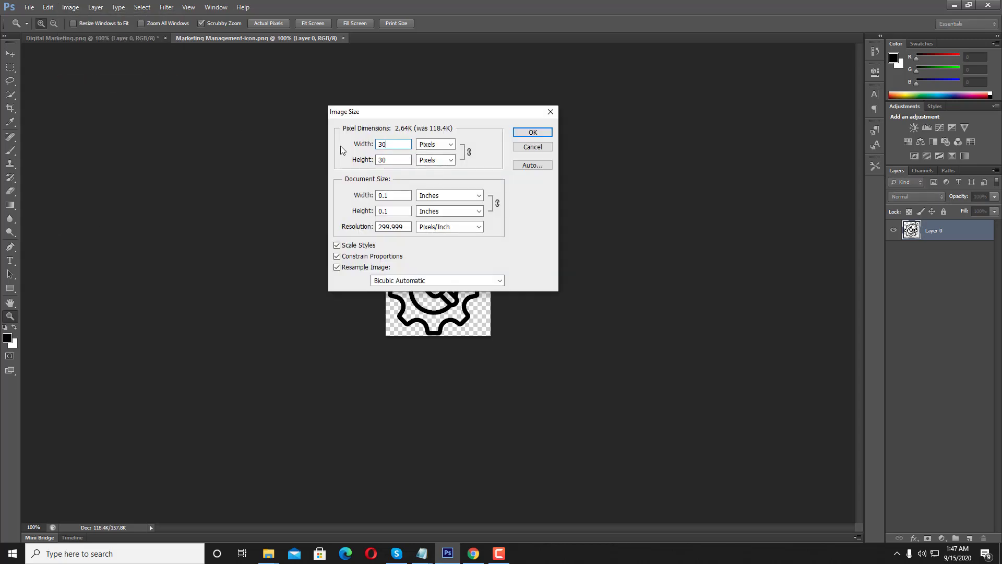
key(Return)
click(348, 38)
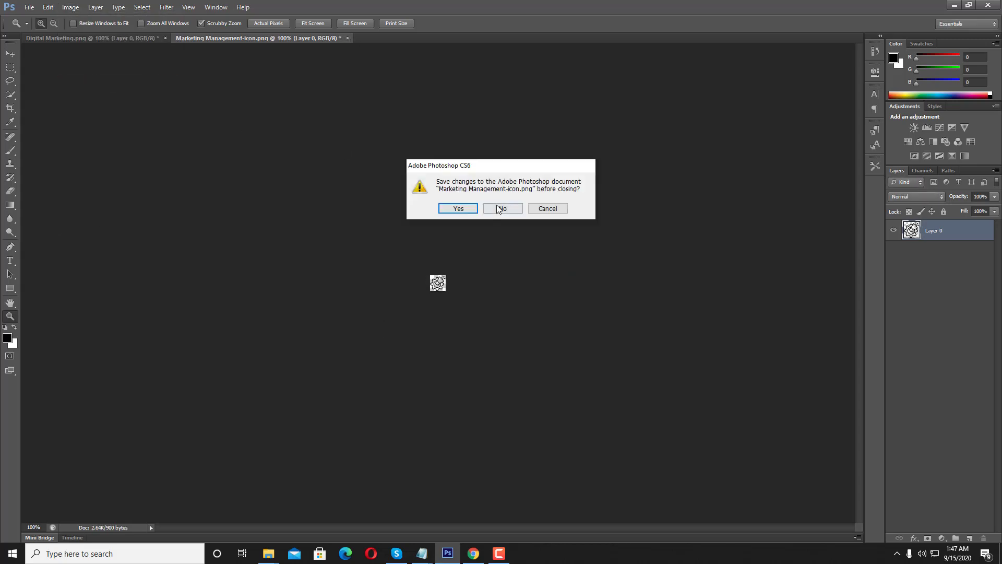
click(455, 208)
click(955, 6)
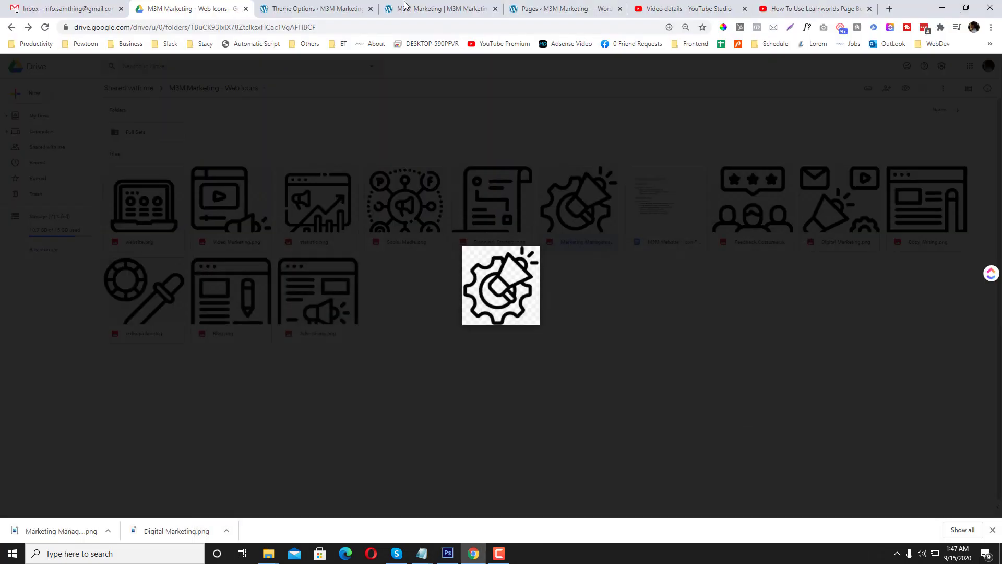
- Upload Marketing Management-icon from the video folder to the WordPress Media Library
click(418, 9)
click(313, 9)
click(404, 11)
click(546, 7)
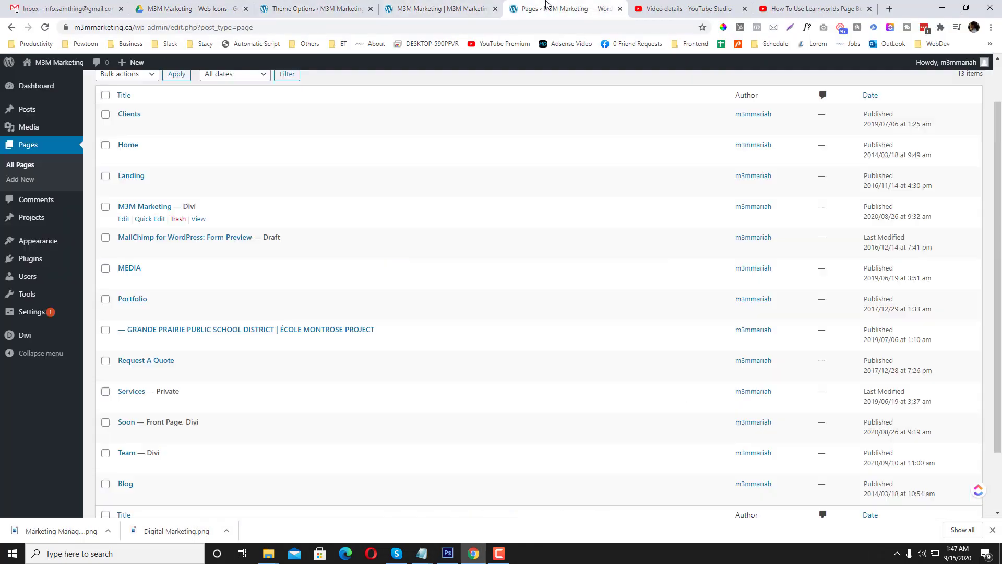
click(50, 152)
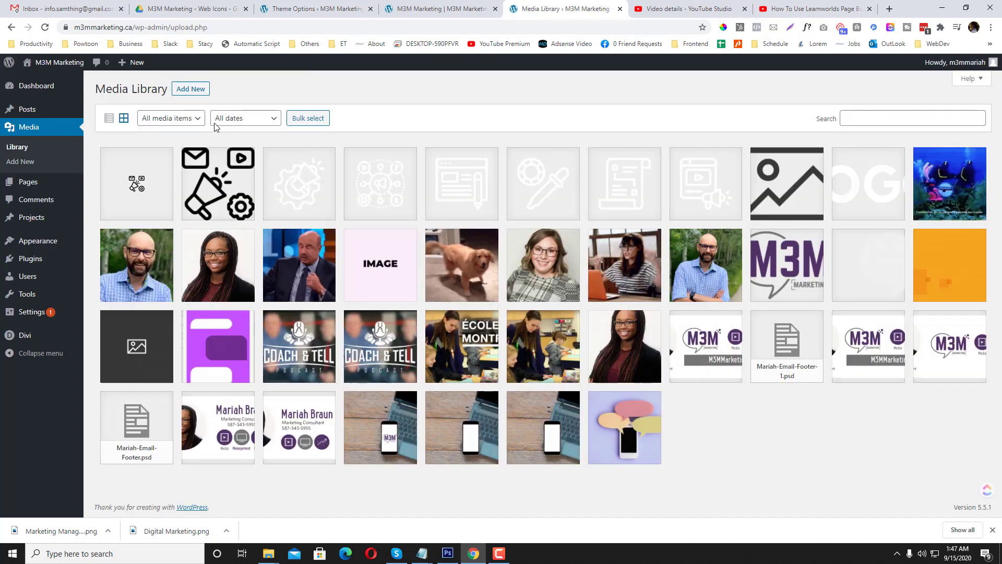
click(180, 97)
click(538, 163)
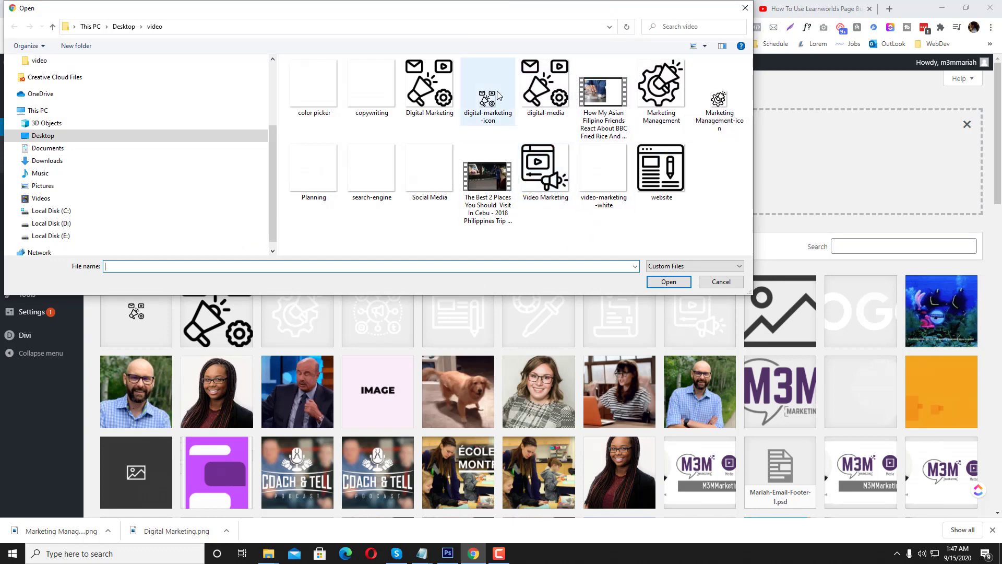
double_click(718, 102)
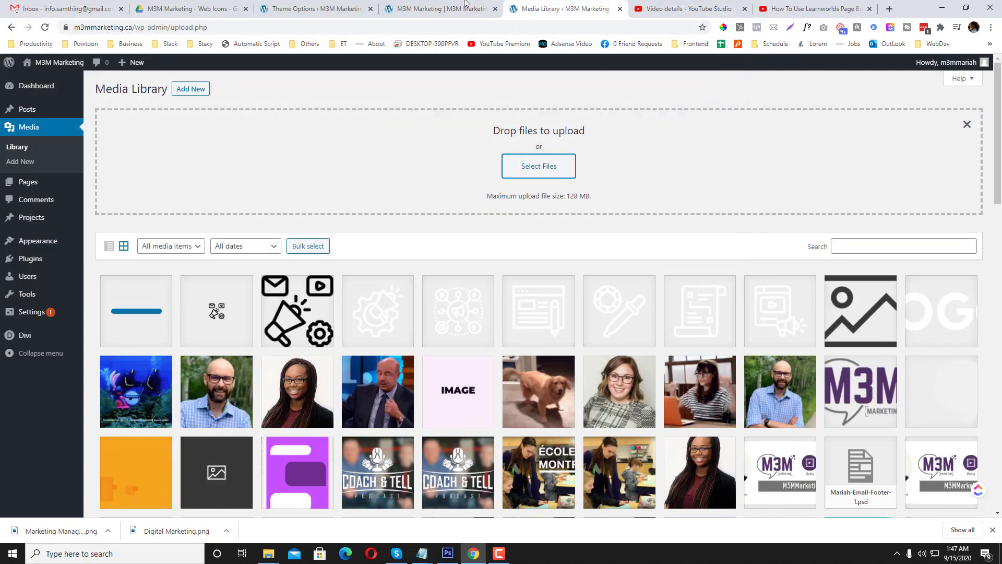
- Open the attachment details of the uploaded Marketing Management-icon image and copy its file URL
click(466, 4)
click(535, 9)
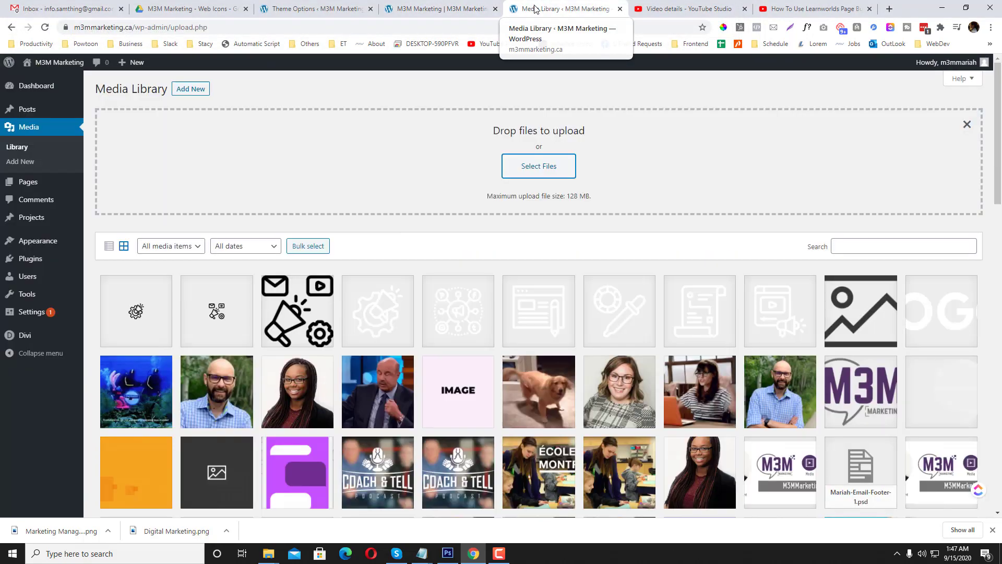
click(138, 302)
click(851, 339)
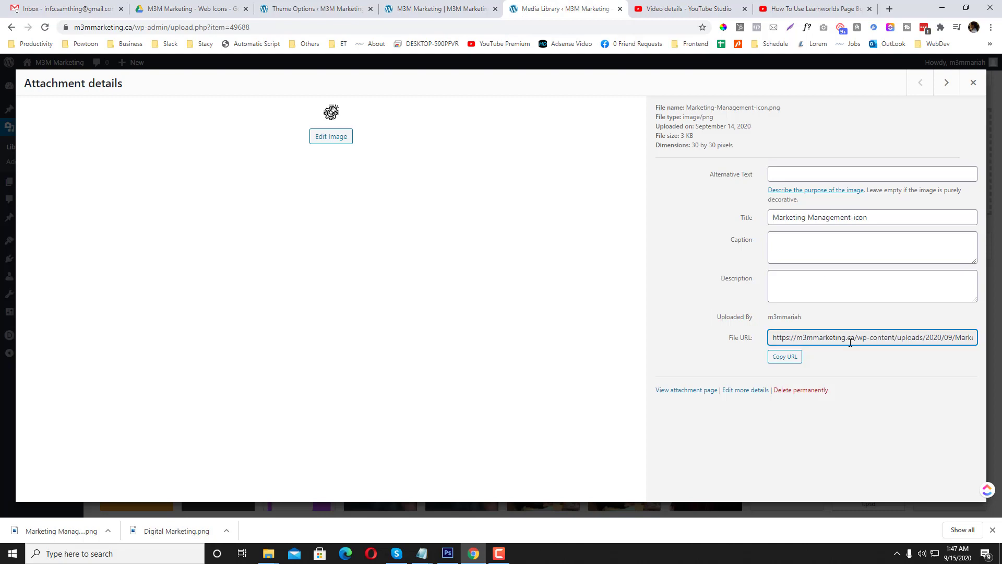
key(ctrl+a)
key(ctrl+c)
- Return to the visual builder page and open the management tab's After CSS in the Tabs module
click(468, 9)
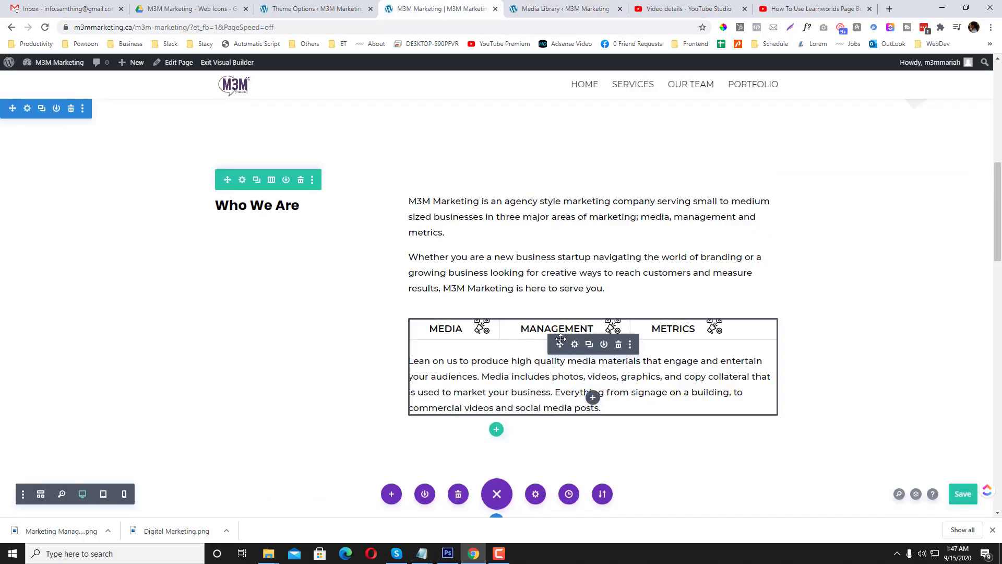
click(574, 344)
click(126, 218)
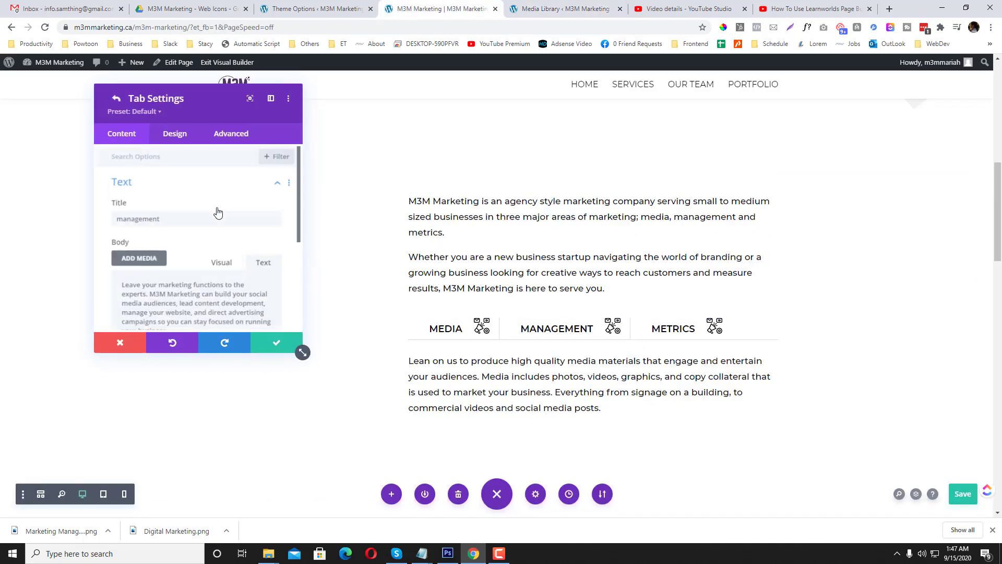
click(225, 134)
click(196, 185)
scroll(198, 250, down, 3)
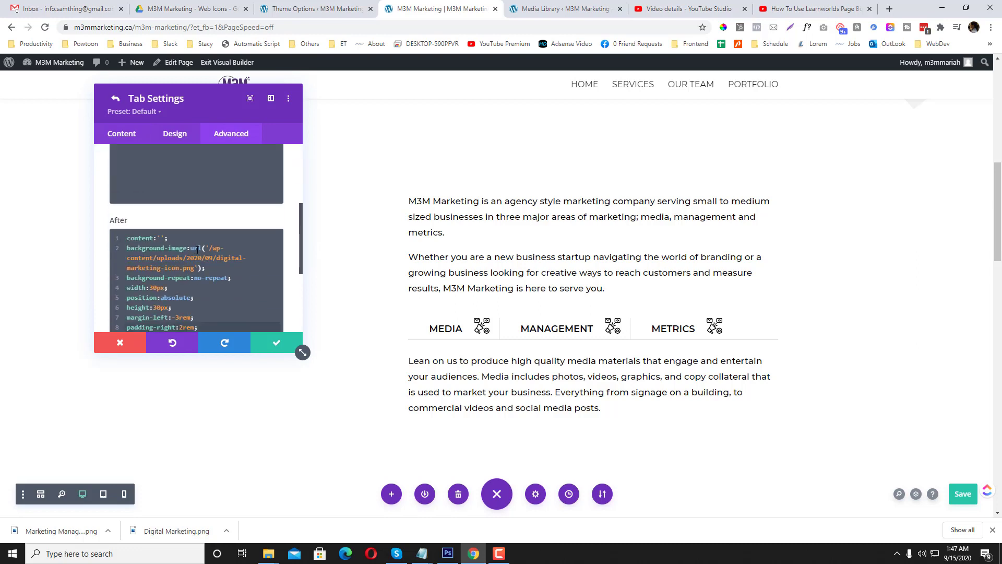
- Set the management tab's background-image URL to /wp-content/uploads/2020/09/Marketing-Management-icon.png, then save the tab, the module and the page
drag(209, 248, 241, 257)
key(ctrl+v)
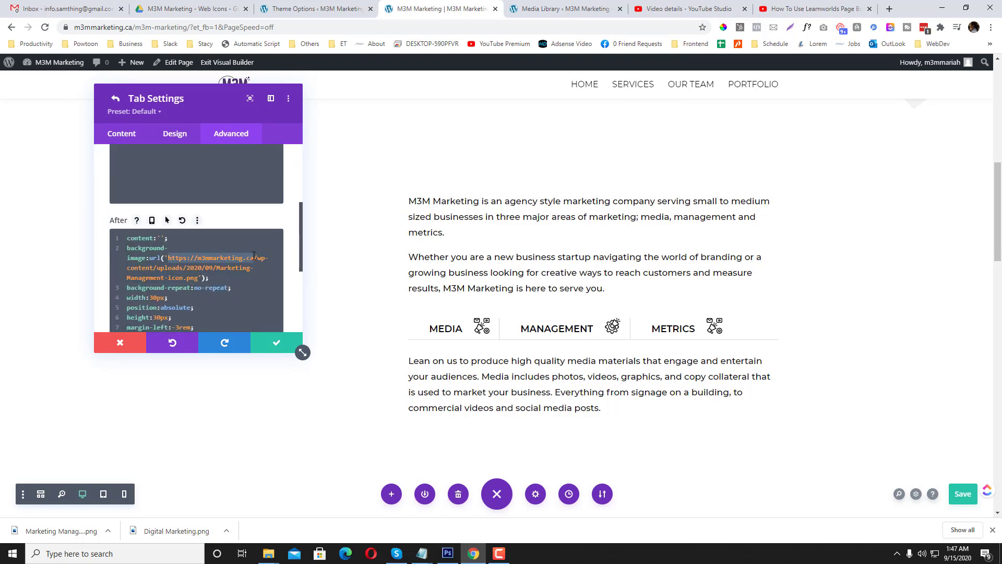
key(BackSpace)
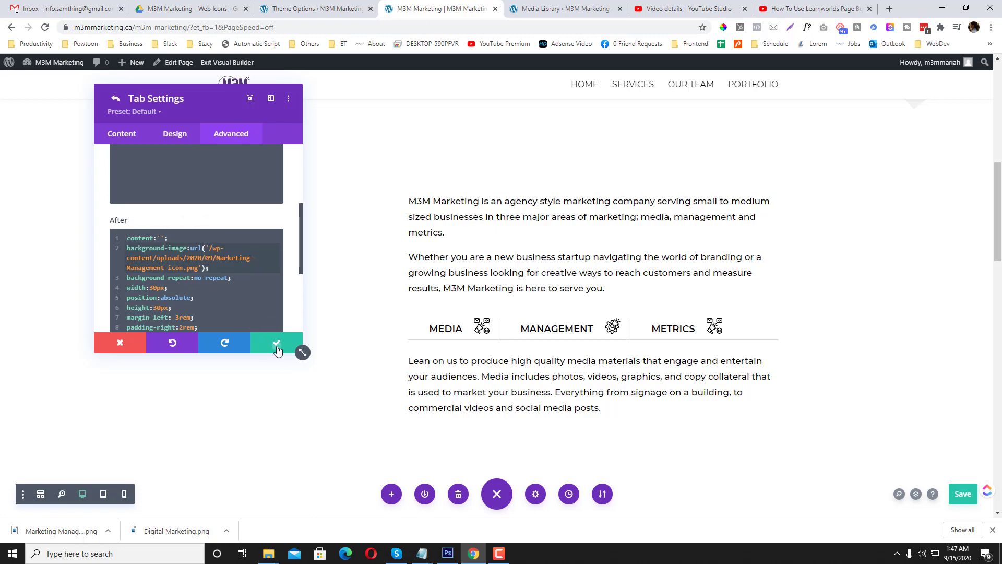
click(277, 349)
click(301, 343)
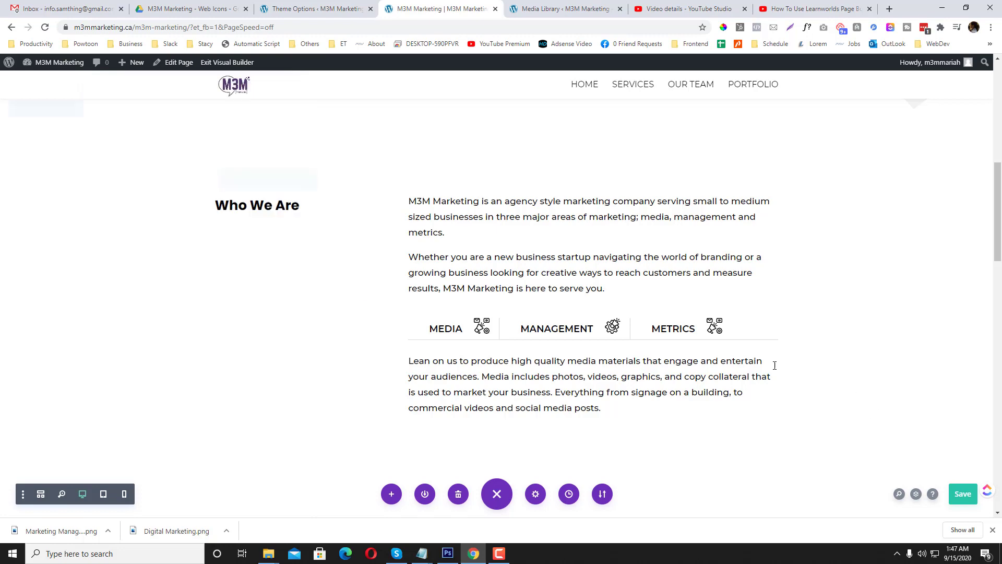
click(963, 494)
- Look up the Metrics icon's name in the Gmail draft and open statistic.png from the Google Drive icon folder
click(87, 7)
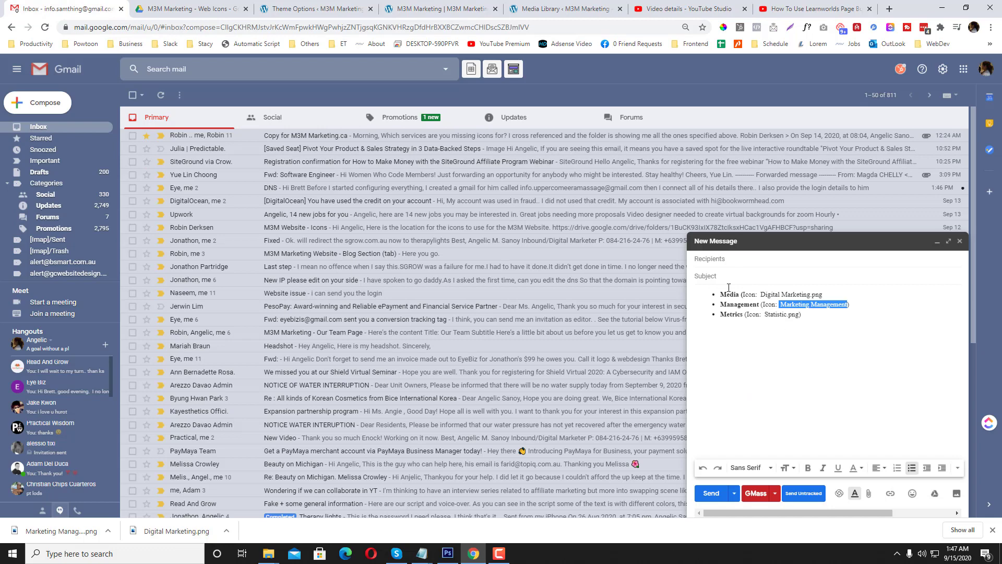
click(188, 8)
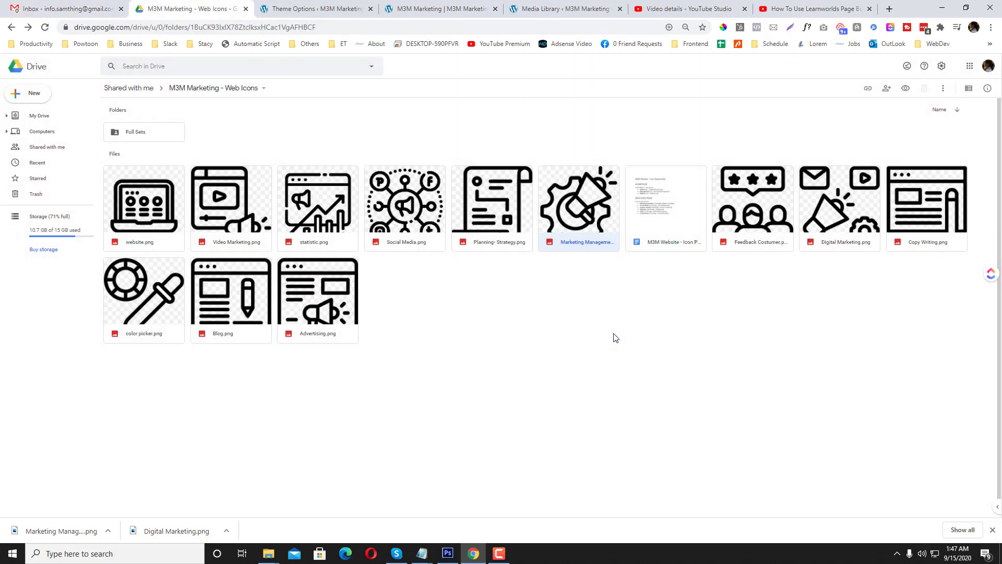
click(320, 186)
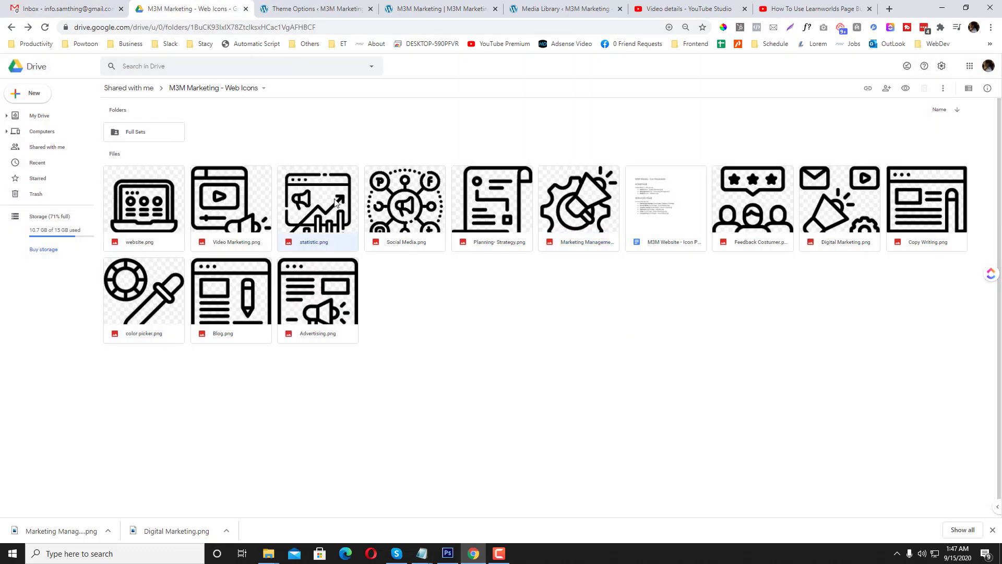
double_click(336, 203)
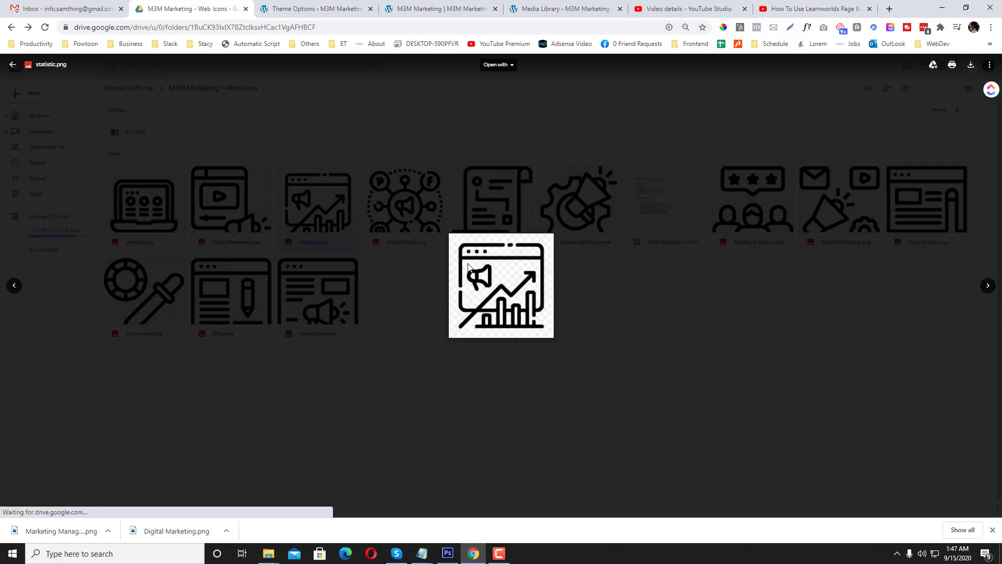
- Save the previewed statistic image to the video folder as a PNG
right_click(469, 266)
key(v)
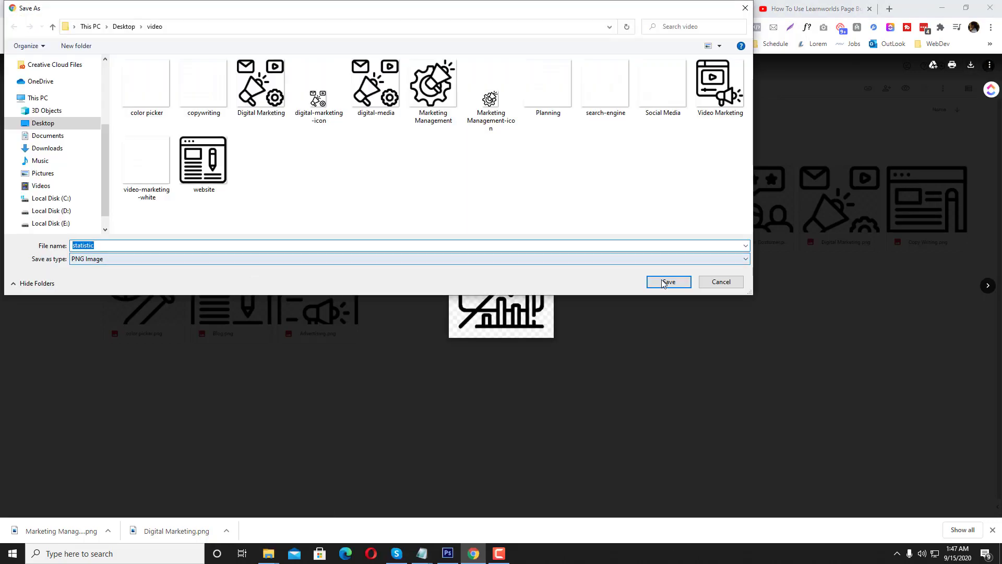
click(669, 282)
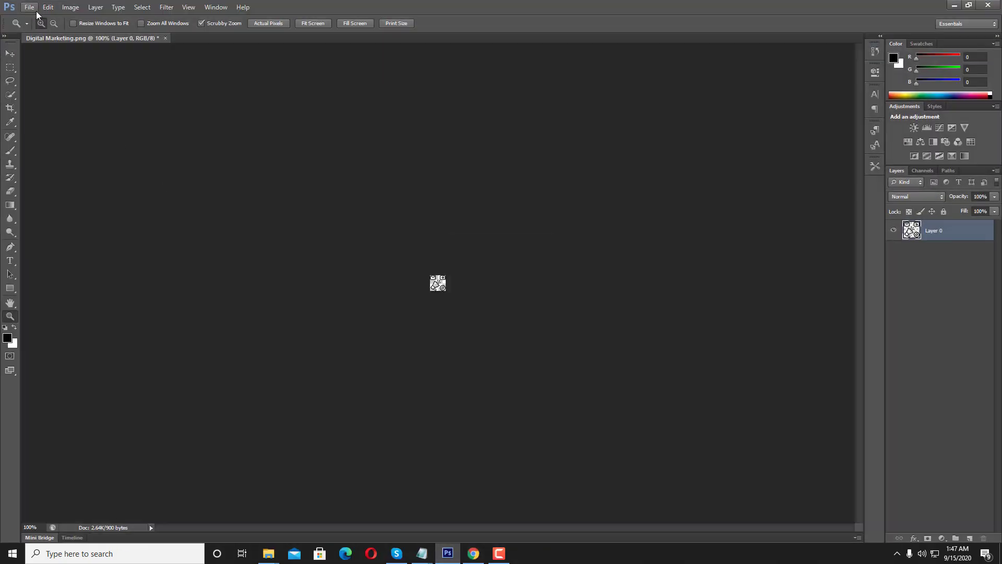
- Switch to Photoshop work and open statistic.png from the video folder
click(29, 6)
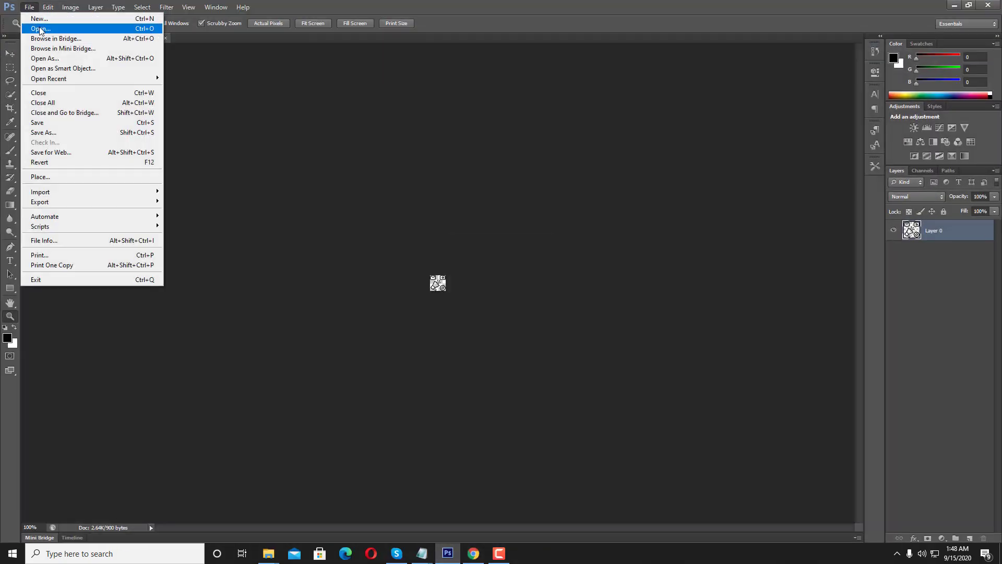
click(40, 28)
text(statistic.png)
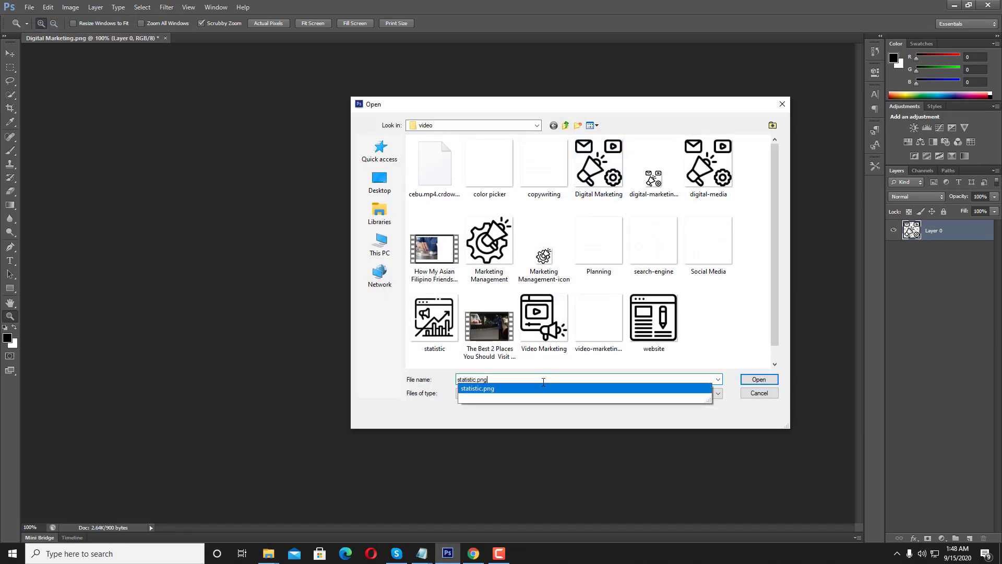
key(Return)
- Resize the statistic image to 30 pixels wide with proportions constrained, then save and close it
click(71, 7)
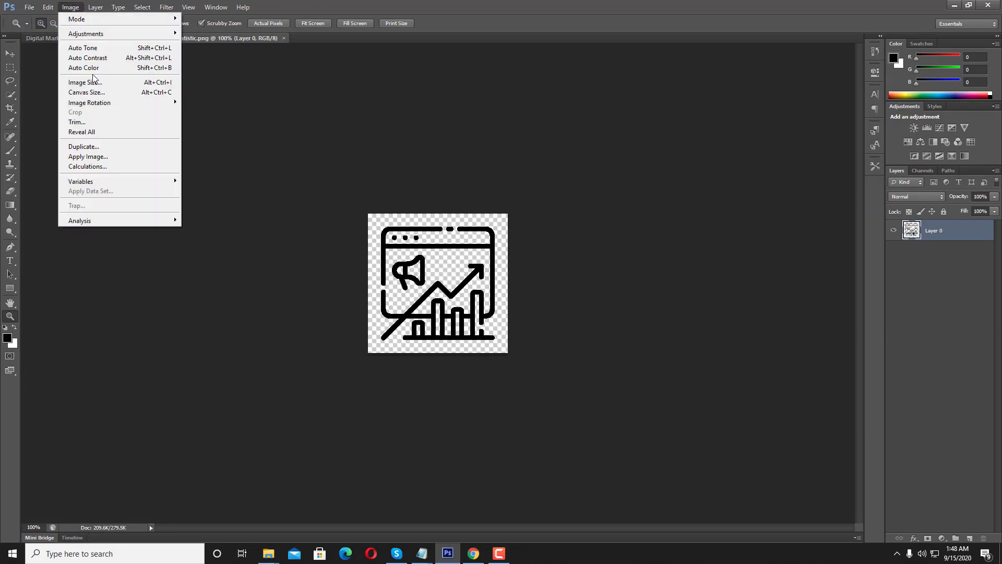
click(97, 84)
click(390, 143)
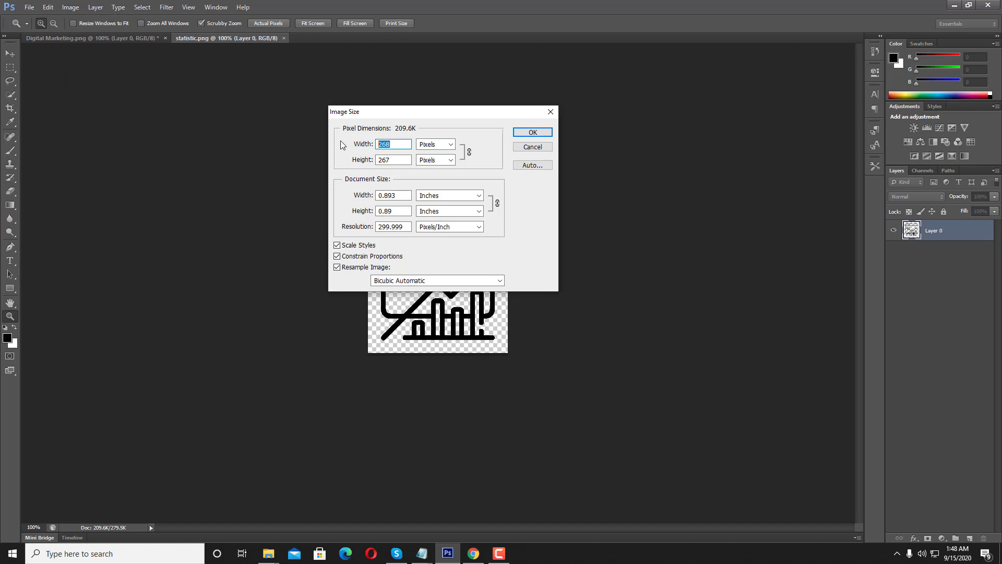
text(30)
key(Return)
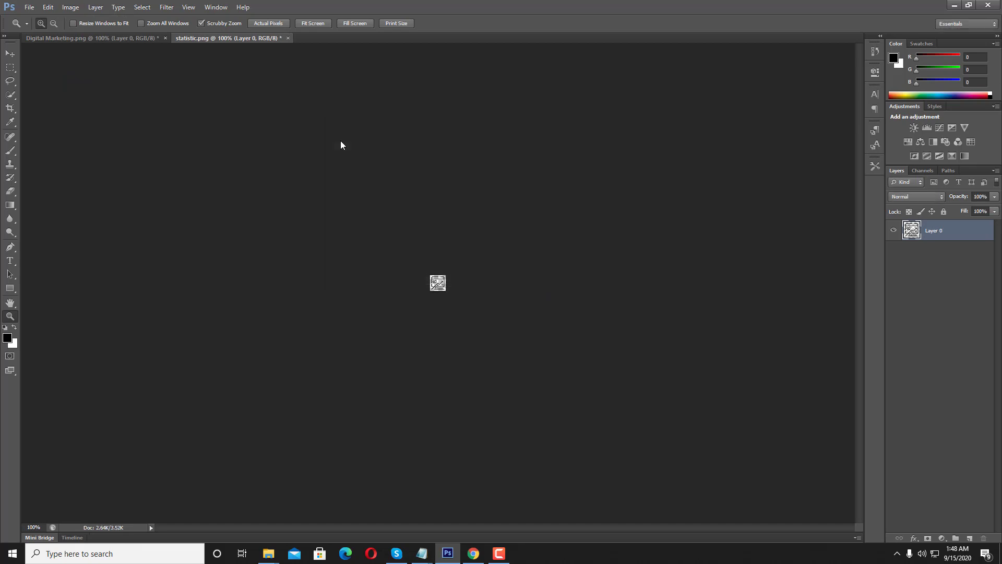
click(288, 40)
click(470, 210)
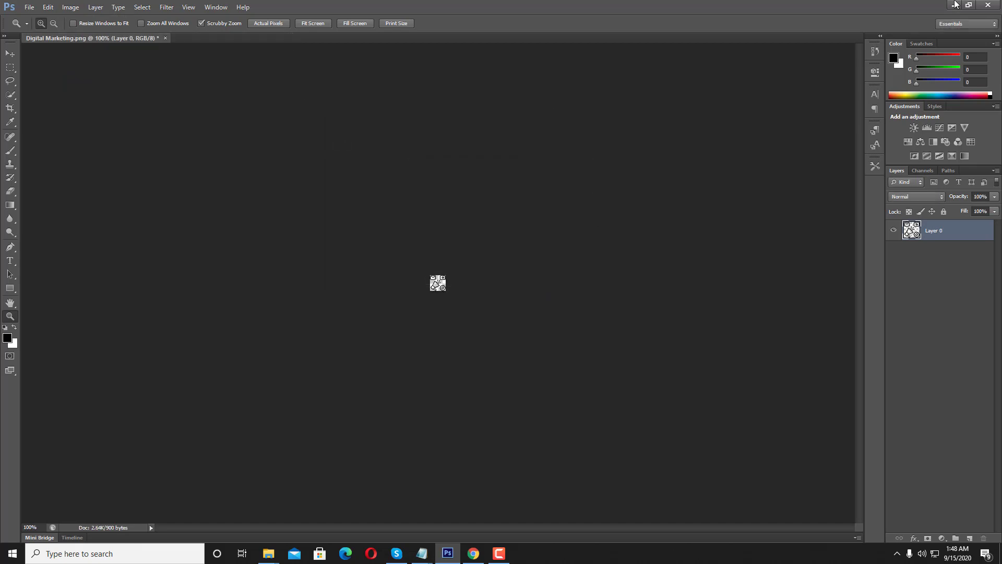
- Switch to the WordPress Media Library, close the open attachment details and upload statistic.png
click(955, 4)
click(559, 8)
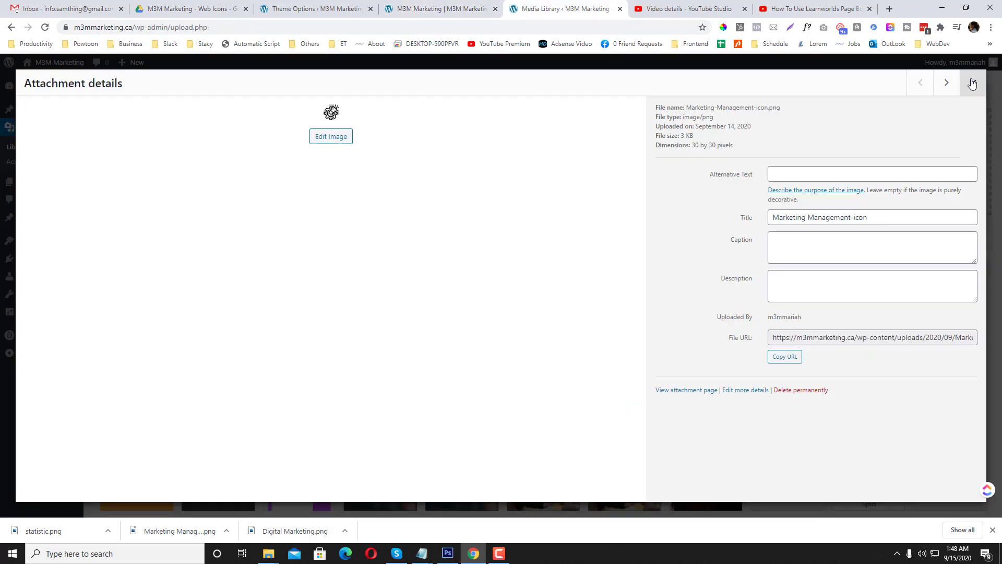
click(972, 84)
click(537, 165)
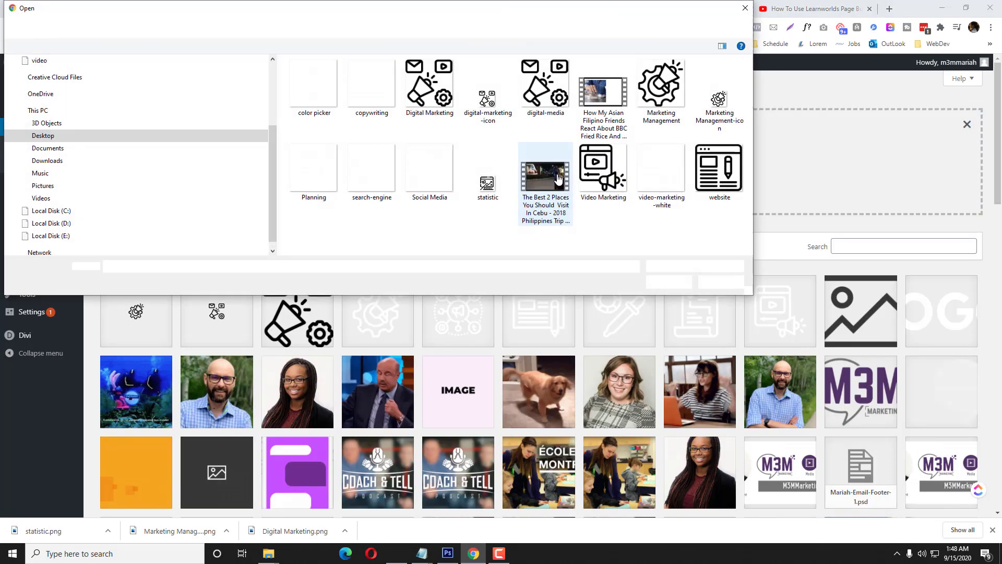
text(statistic.png)
key(Return)
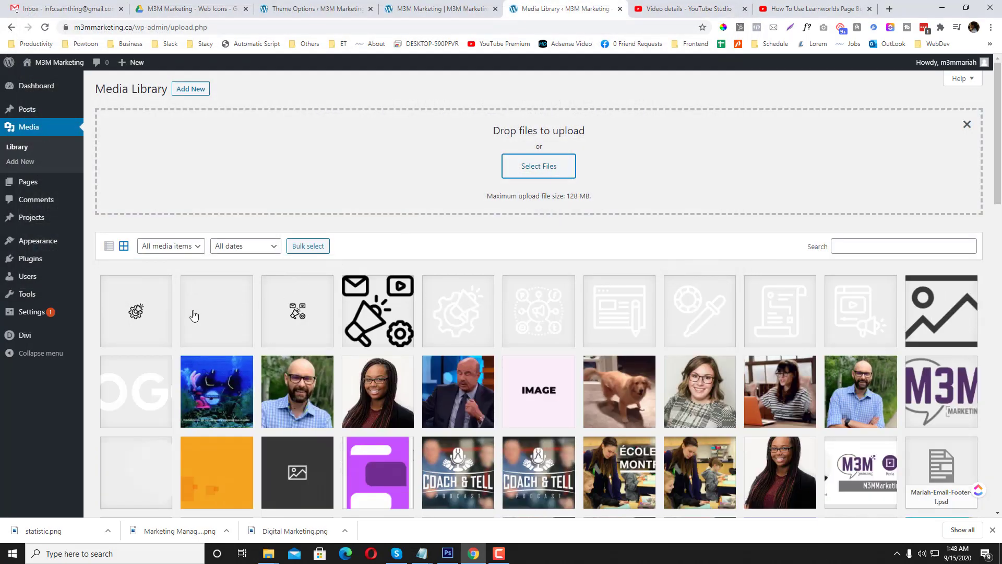
- Copy the file URL of the uploaded statistic.png from its attachment details
click(211, 310)
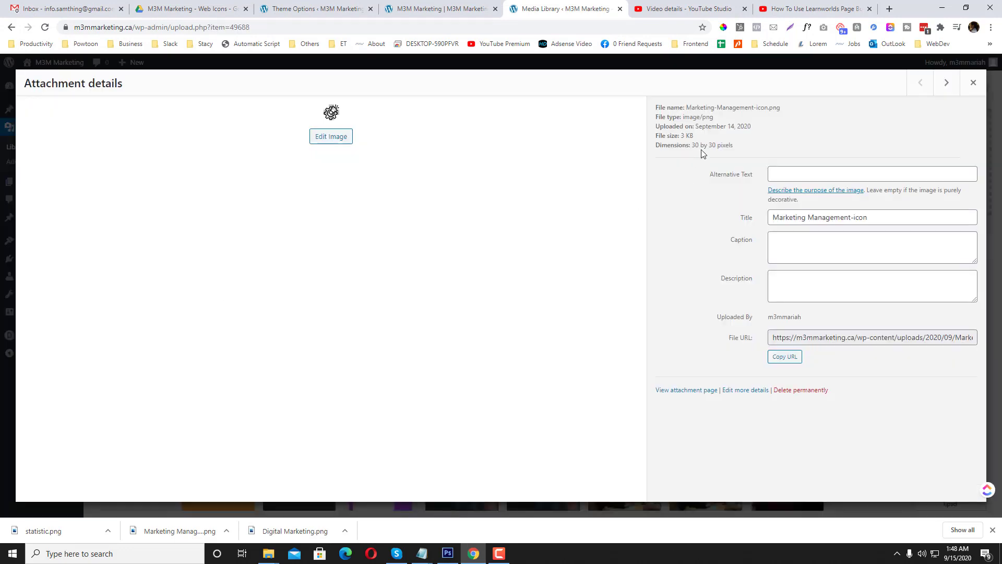
click(972, 83)
click(203, 308)
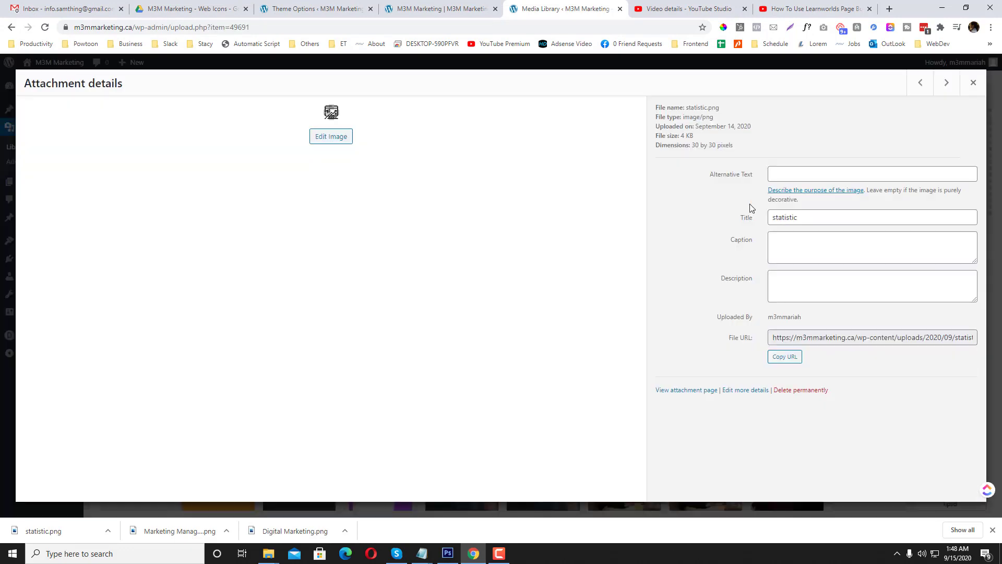
click(817, 335)
key(ctrl+c)
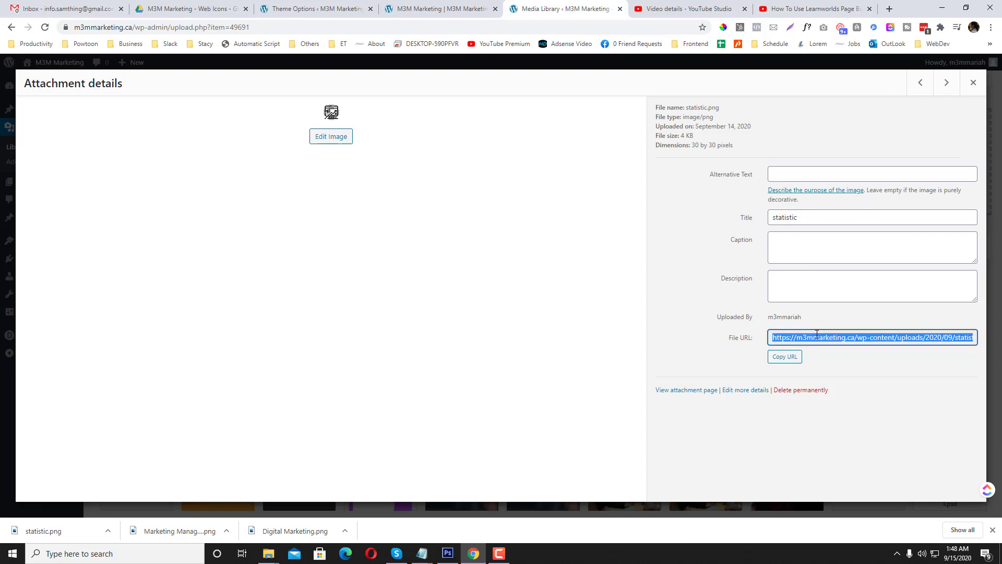
- Return to the visual builder page and open the metrics tab's After CSS in the Tabs module
click(393, 15)
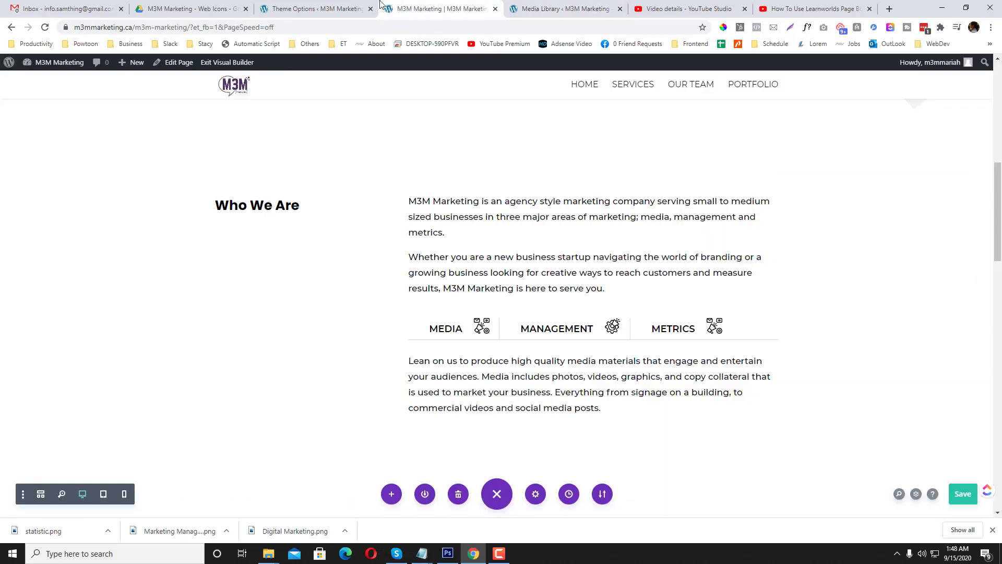
click(575, 336)
click(113, 245)
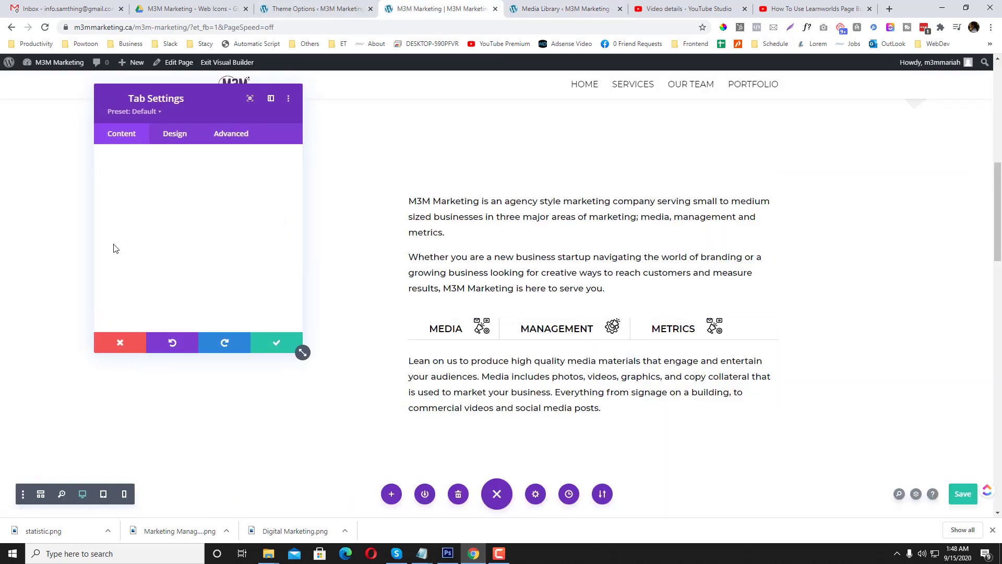
click(231, 133)
click(214, 182)
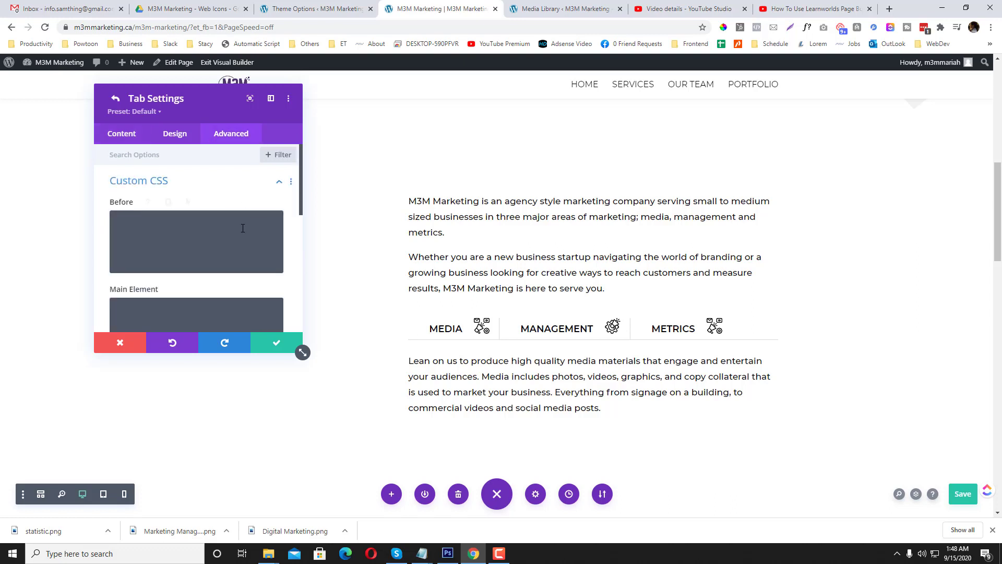
scroll(176, 261, down, 3)
- Set the metrics tab's background-image URL to /wp-content/uploads/2020/09/statistic.png, then save the tab and the module
drag(211, 252, 252, 256)
key(ctrl+v)
key(BackSpace)
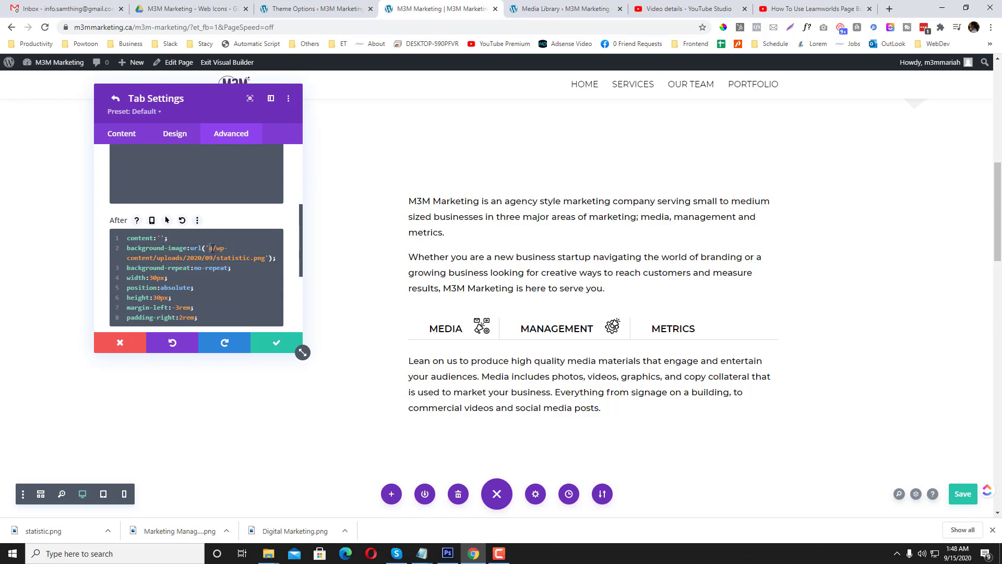
key(Delete)
click(282, 348)
scroll(293, 337, down, 1)
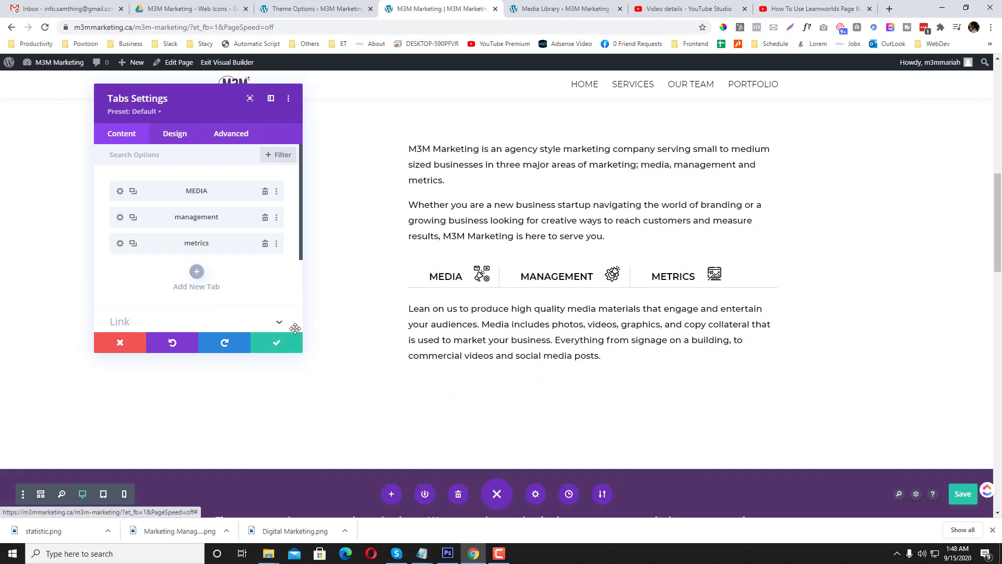
click(277, 344)
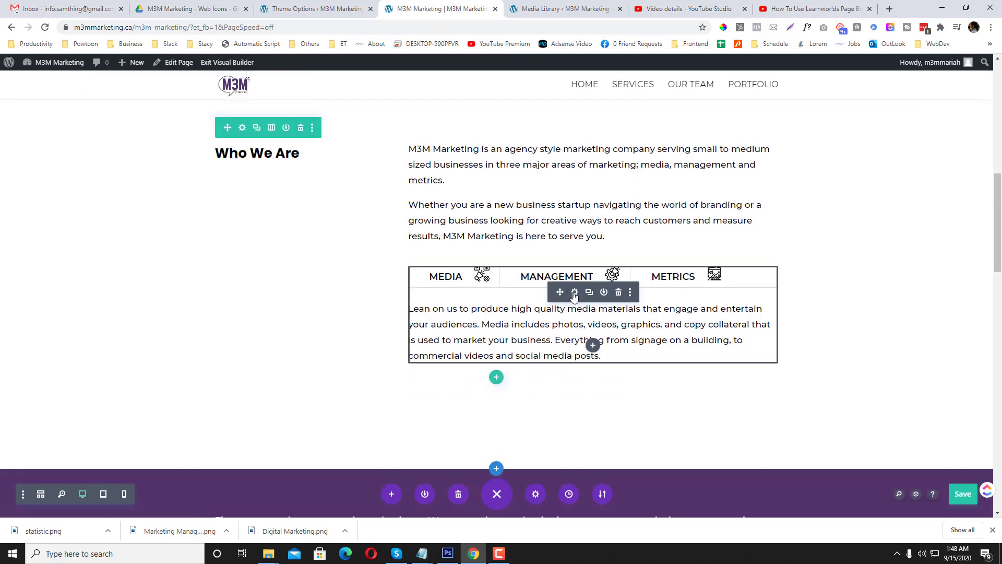
- Copy the MEDIA tab's entire After CSS and close the Tabs module settings
click(575, 293)
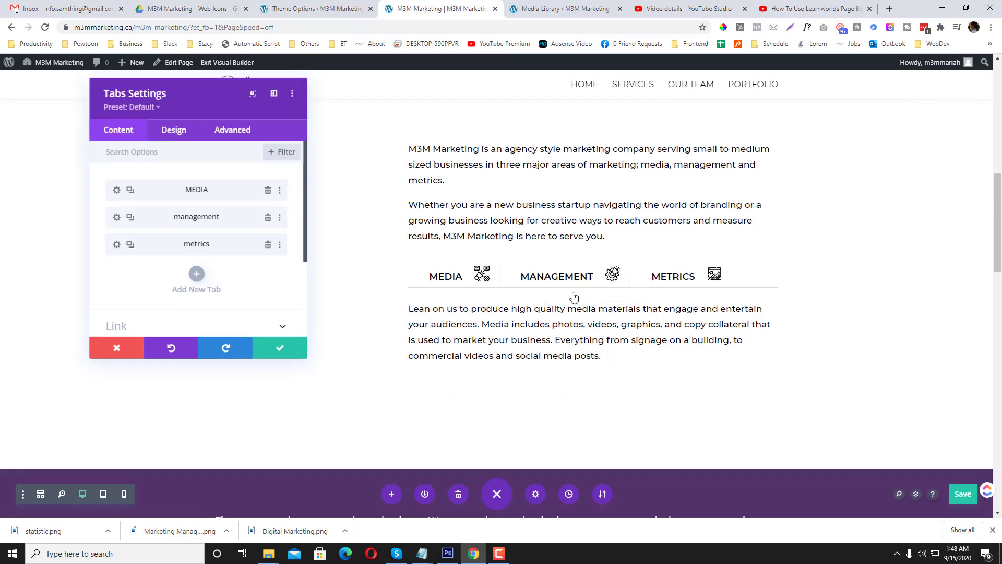
click(119, 194)
scroll(186, 201, down, 1)
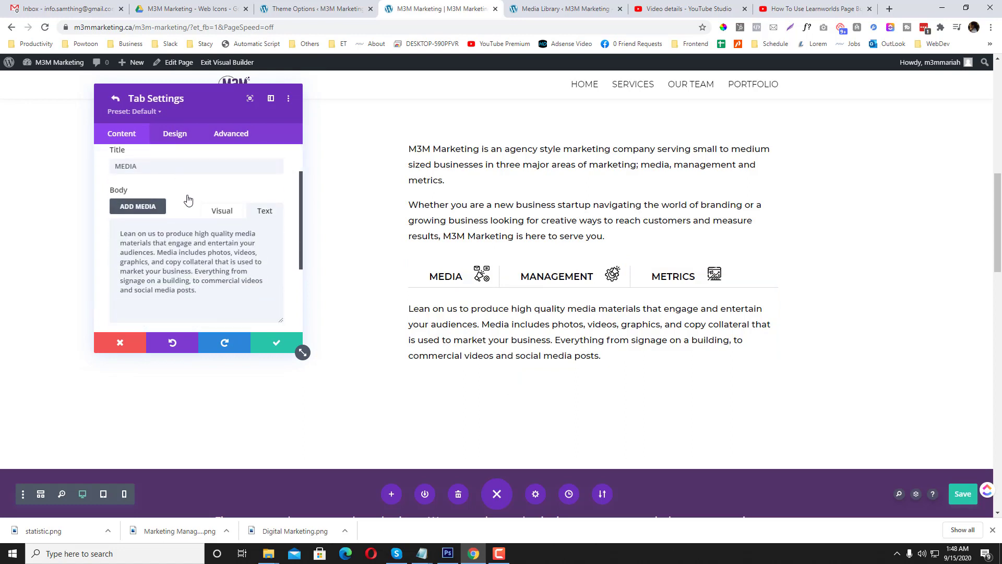
click(233, 135)
click(219, 190)
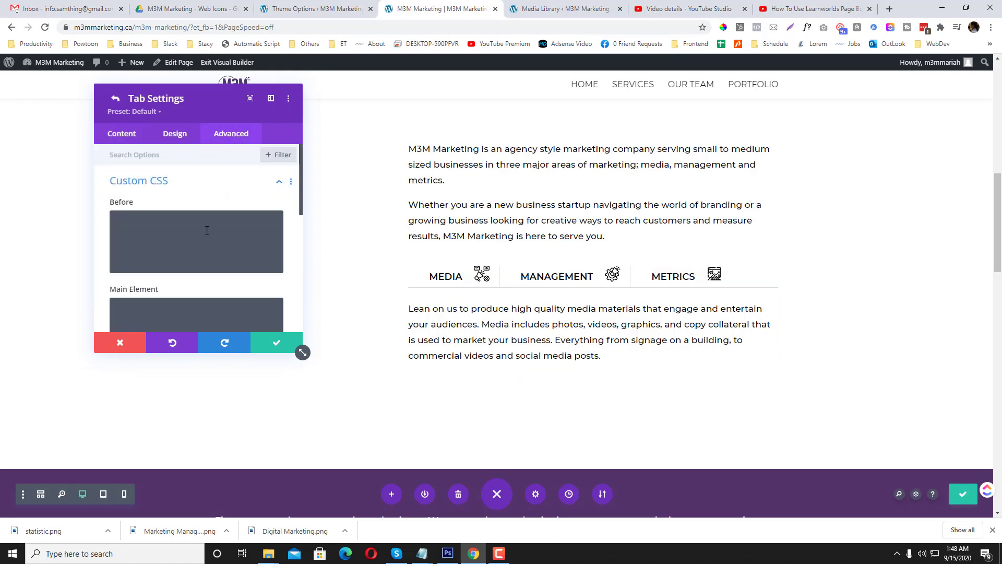
scroll(209, 220, down, 4)
click(206, 230)
key(ctrl+a)
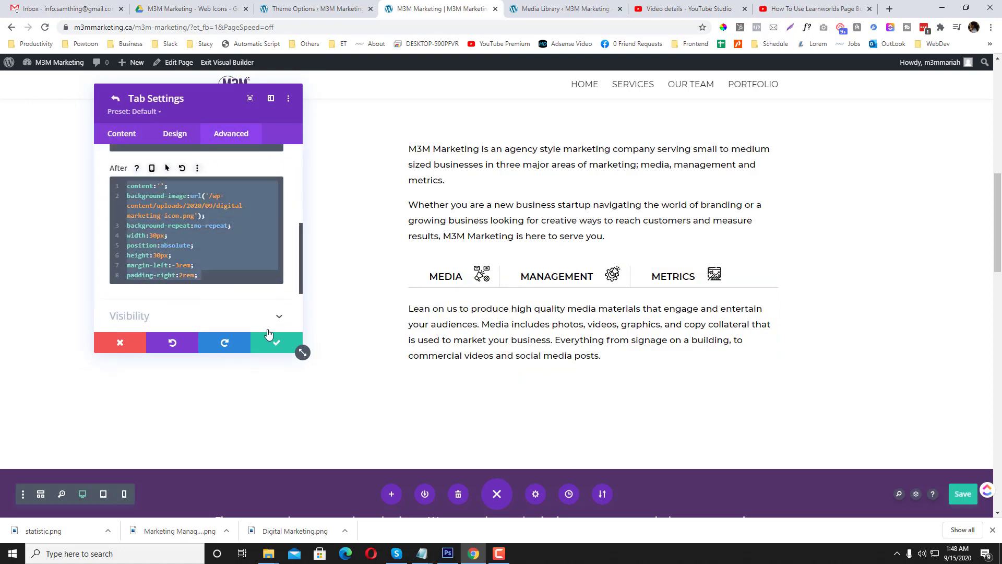
click(268, 334)
click(275, 345)
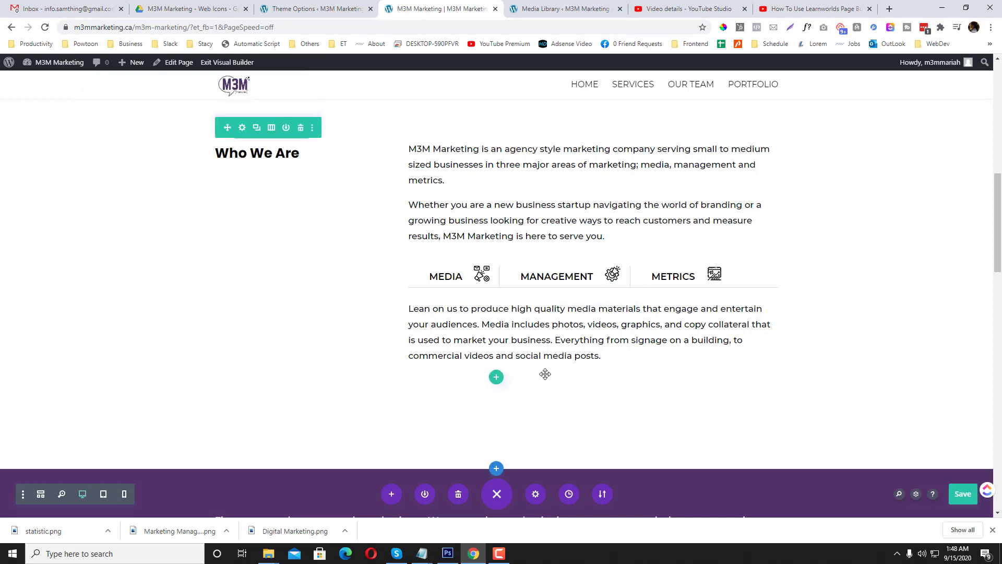
- Insert an Accordion module below the Tabs module and replace its second item with a duplicate of the first
click(593, 345)
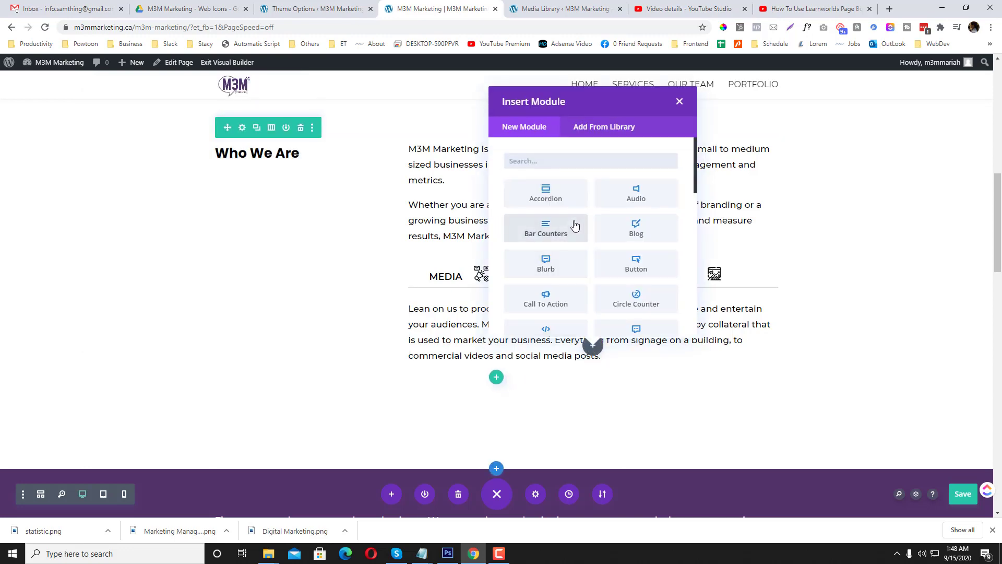
click(549, 196)
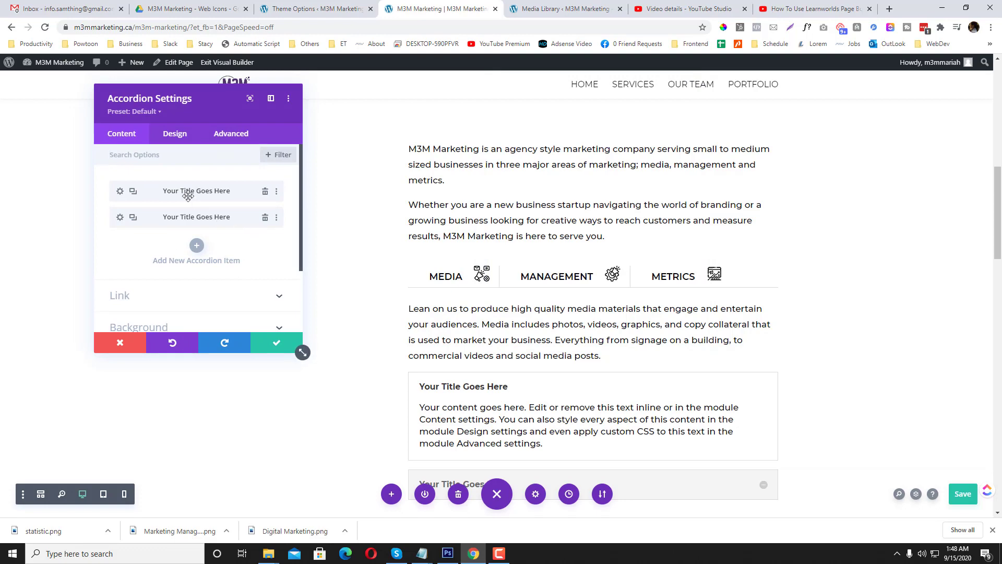
click(265, 218)
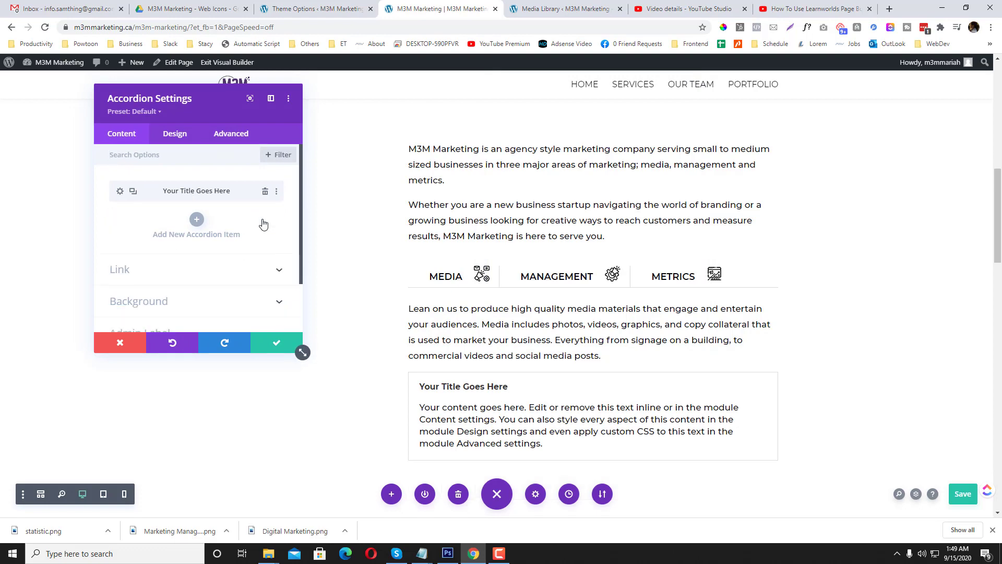
click(133, 192)
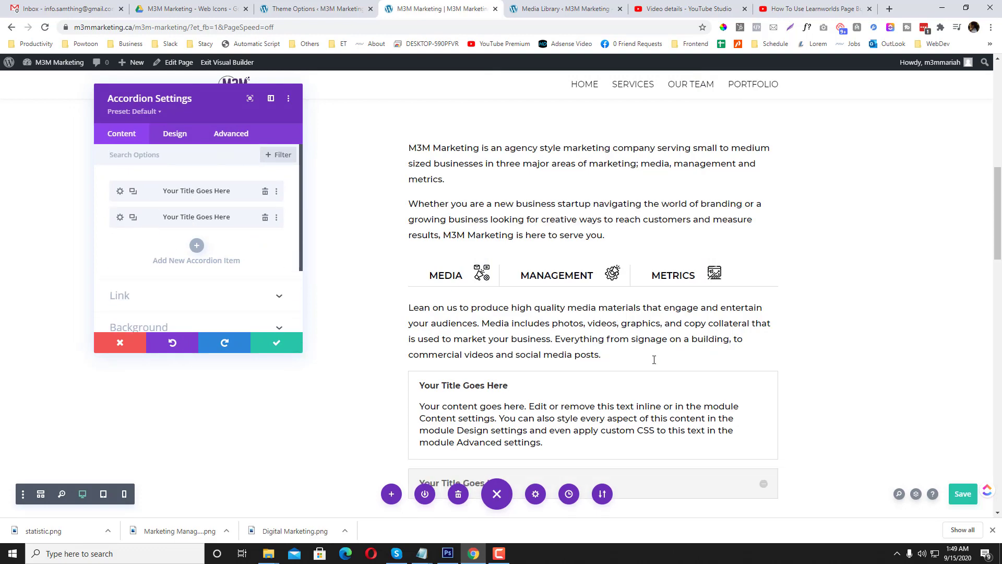
- Open the Custom CSS settings of the second accordion item
scroll(731, 387, down, 2)
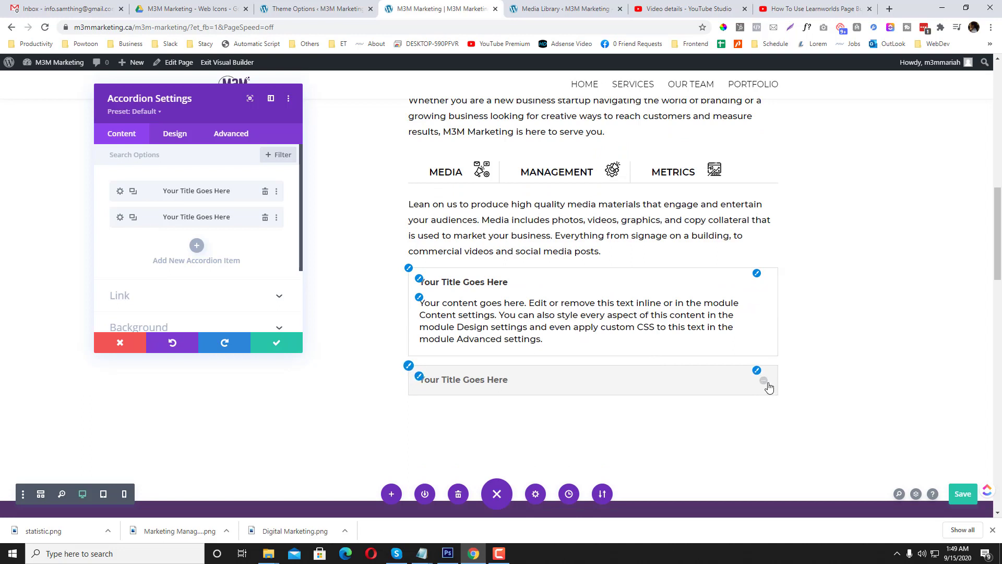
click(120, 216)
click(231, 133)
click(138, 180)
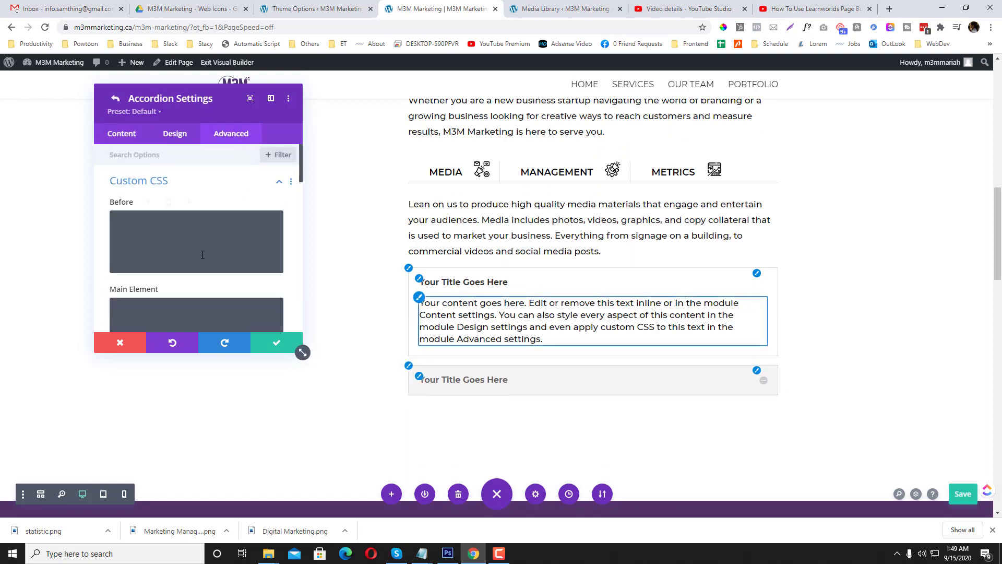
- Try the copied 30px digital-marketing-icon.png background CSS in the second accordion item's After field
scroll(203, 254, down, 3)
scroll(202, 255, down, 1)
click(202, 255)
text(content:''; background-image:url('/wp-content/uploads/2020/09/digital-marketing-icon.png'); background-repeat:no-repeat; width:30px; position:absolute; height:30px; margin-left:-3rem; padding-right:2rem;)
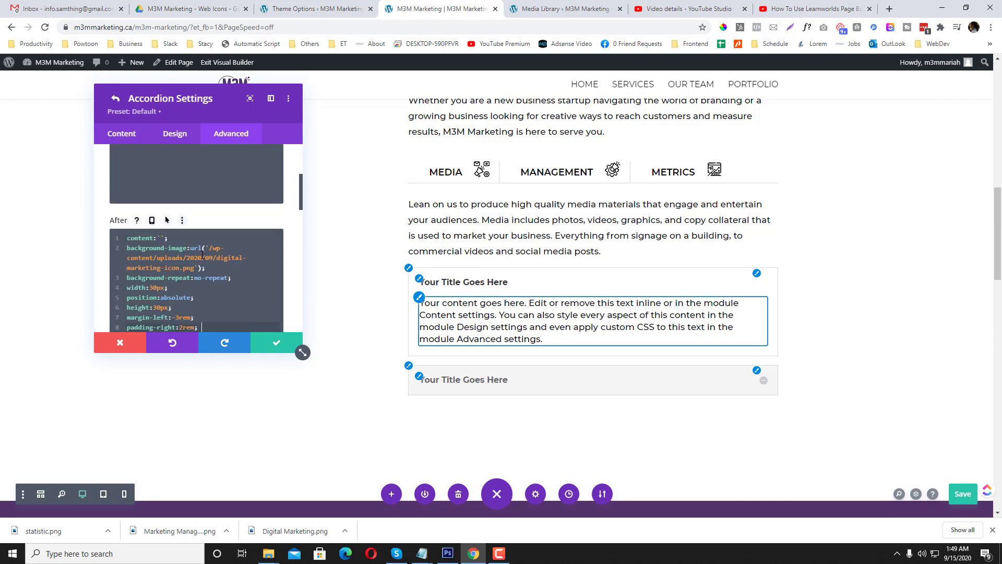
scroll(203, 254, down, 4)
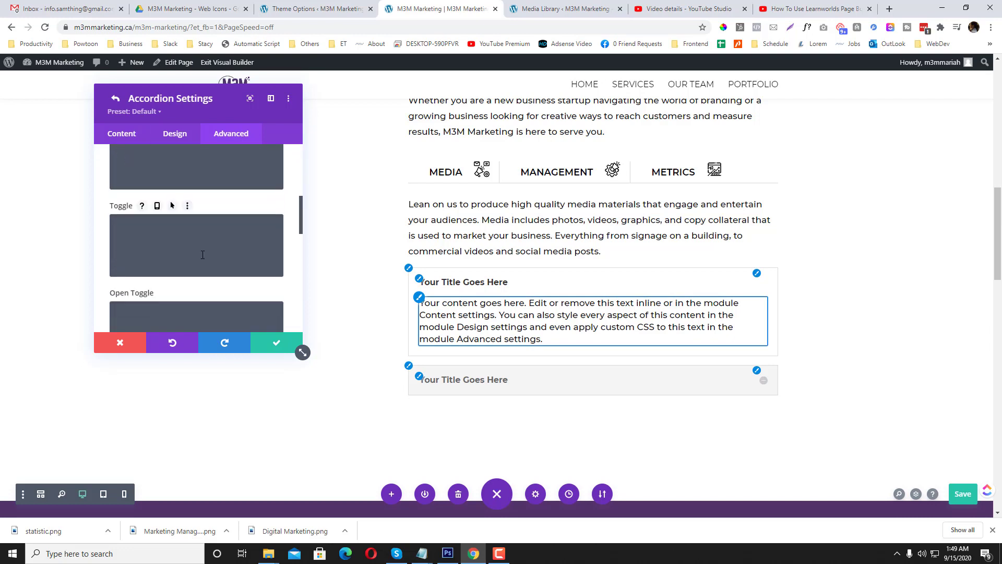
- Try the 30px digital-marketing-icon.png background CSS in the second accordion item's Before field and copy it from there
scroll(203, 242, up, 3)
scroll(198, 216, up, 3)
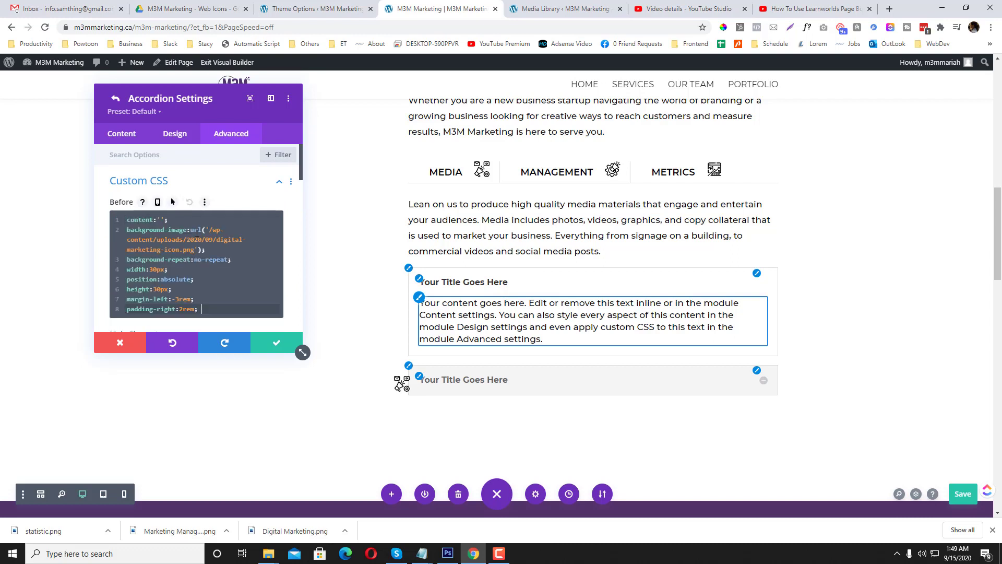
key(ctrl+a)
key(ctrl+c)
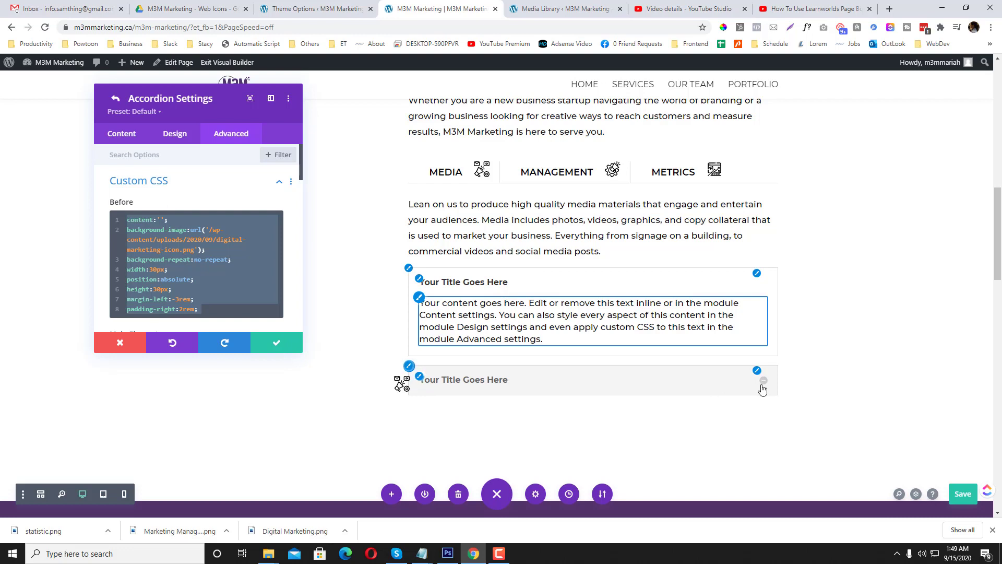
- Replace the second accordion item's toggle symbol by pasting the digital-marketing-icon.png CSS into its Toggle Icon field
scroll(229, 243, down, 2)
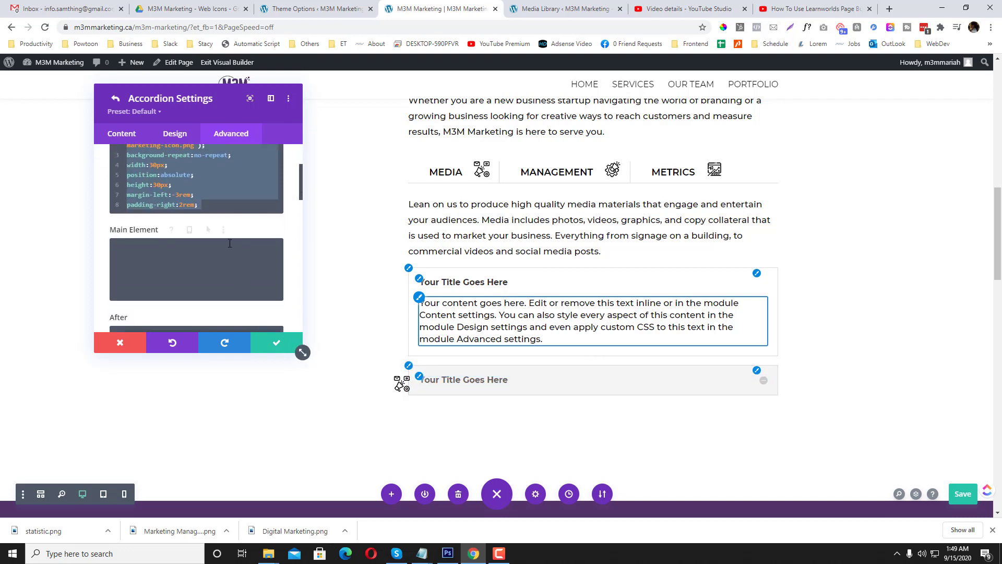
scroll(230, 243, down, 6)
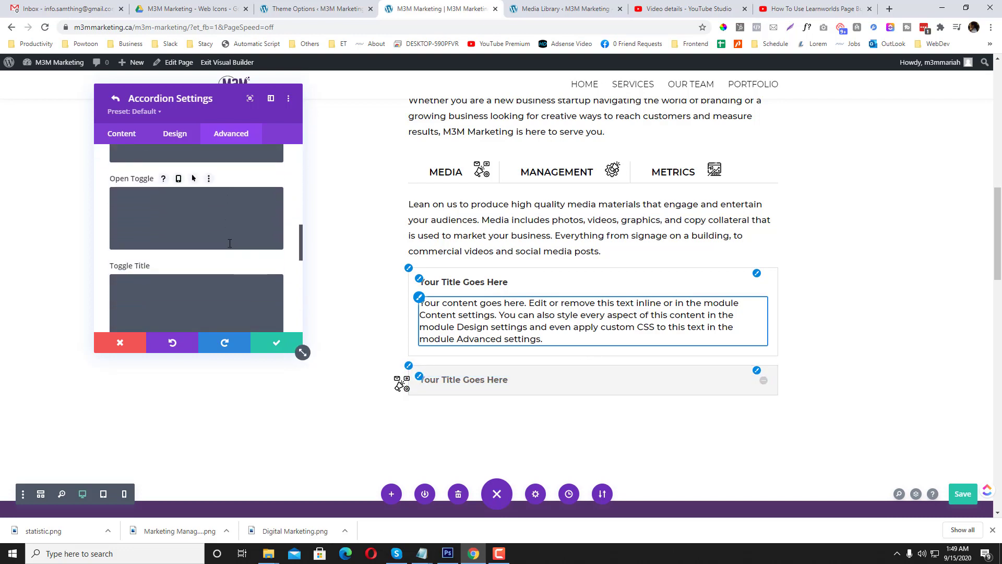
scroll(230, 243, up, 7)
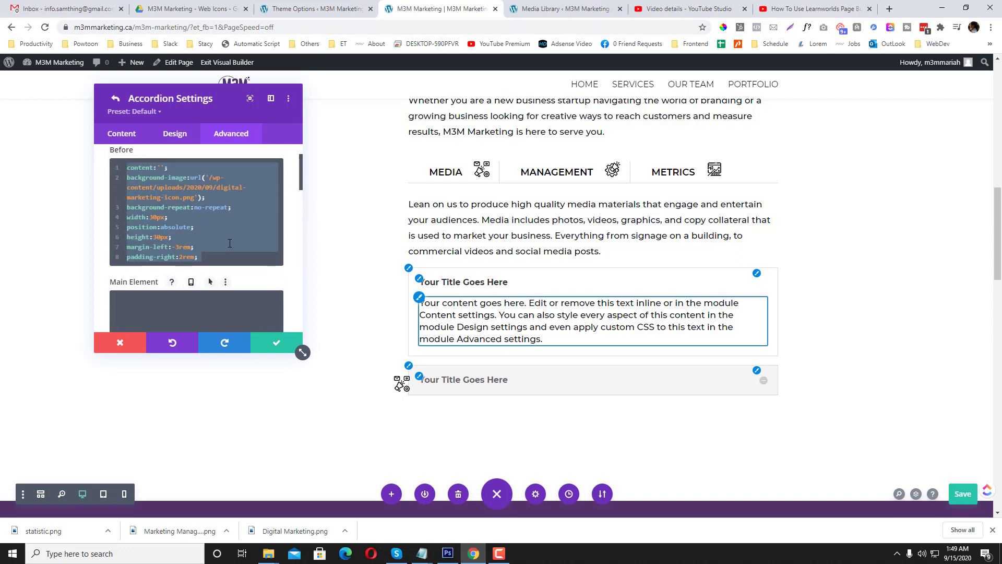
scroll(230, 244, down, 8)
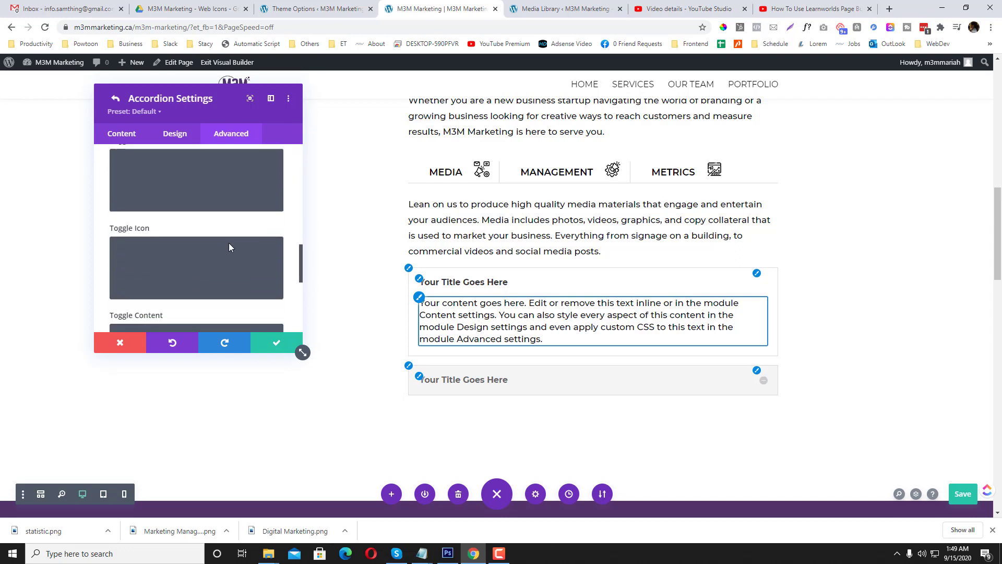
click(229, 243)
key(ctrl+v)
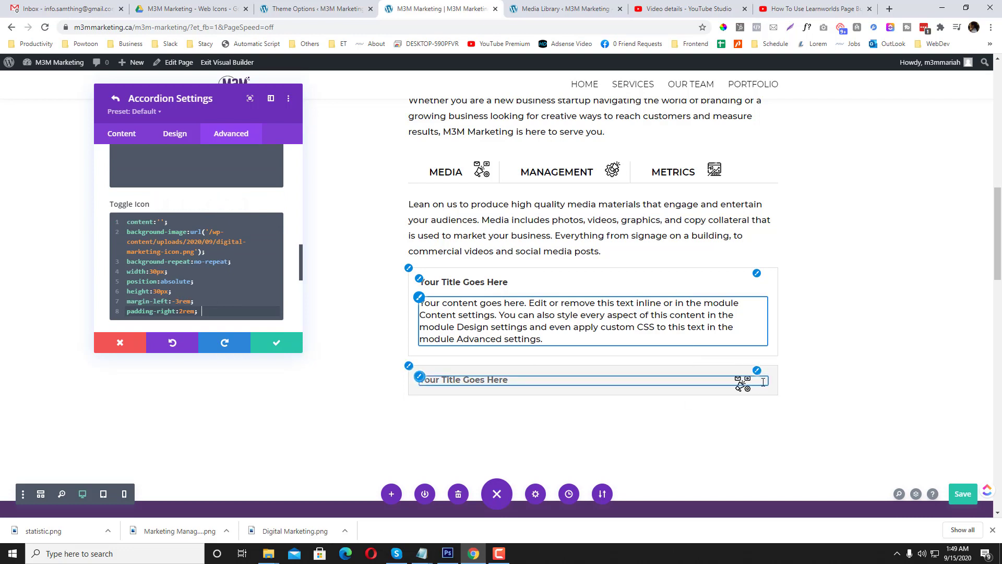
- Remove the margin-left and padding-right lines from the accordion item's Toggle Icon CSS
drag(227, 305, 122, 301)
key(BackSpace)
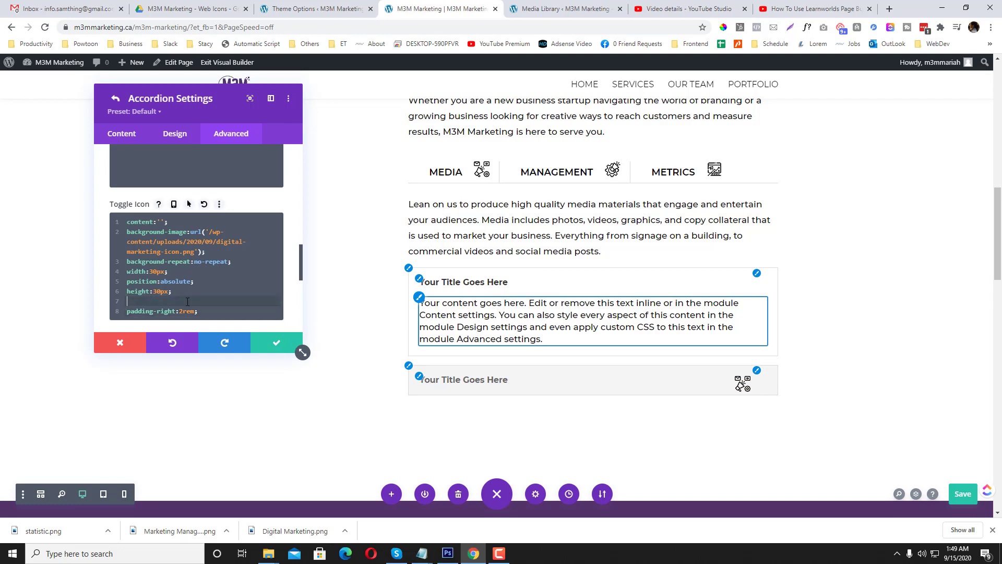
key(BackSpace)
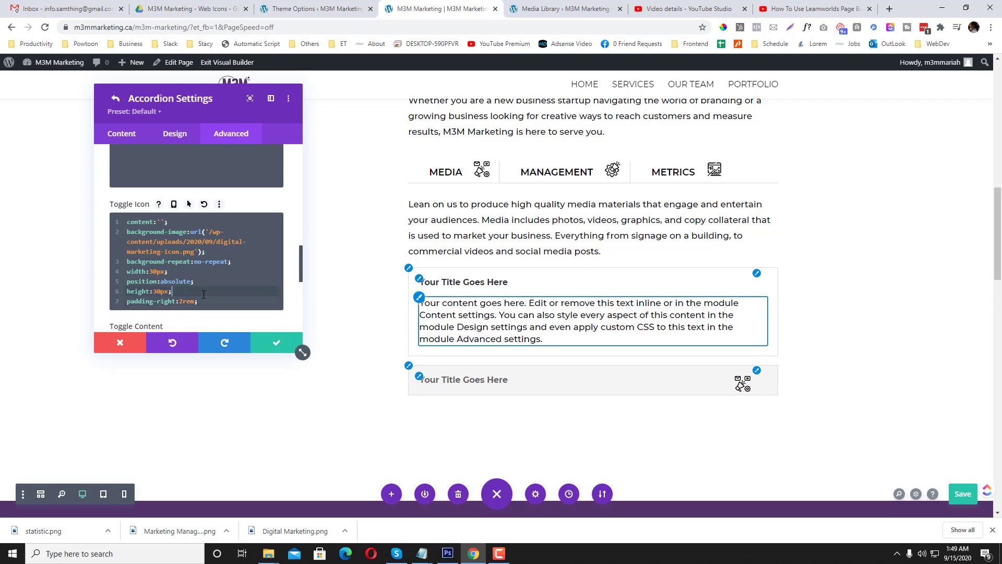
key(Return)
drag(211, 312, 127, 301)
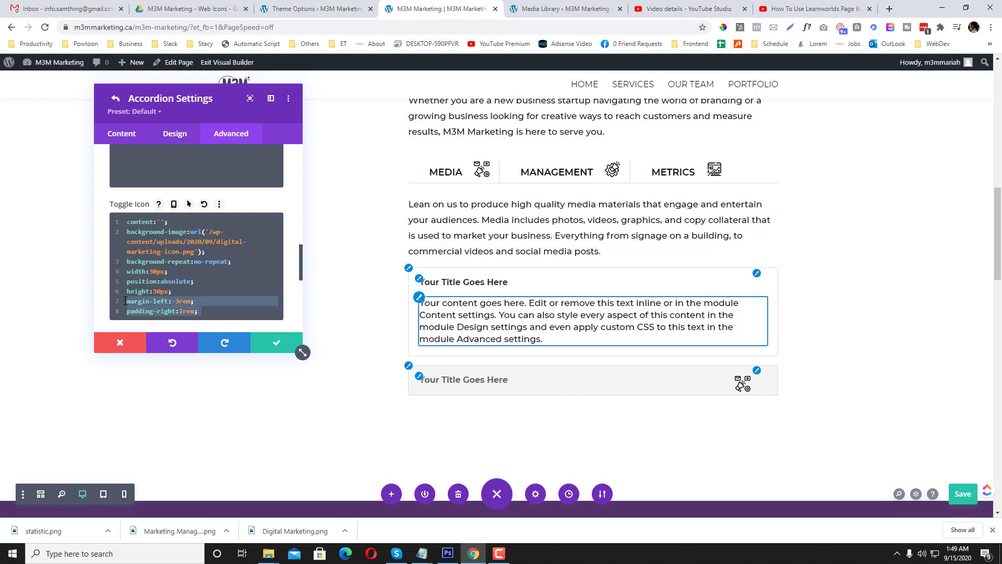
key(BackSpace)
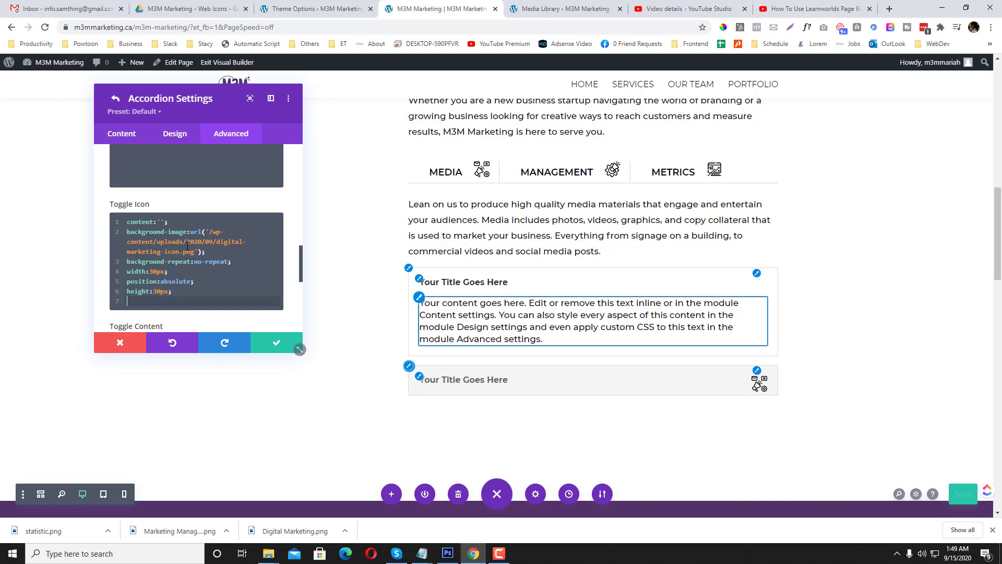
- Restore the removed margin-left and padding-right lines in the Toggle Icon CSS and copy the complete code
scroll(178, 236, down, 1)
key(ctrl+a)
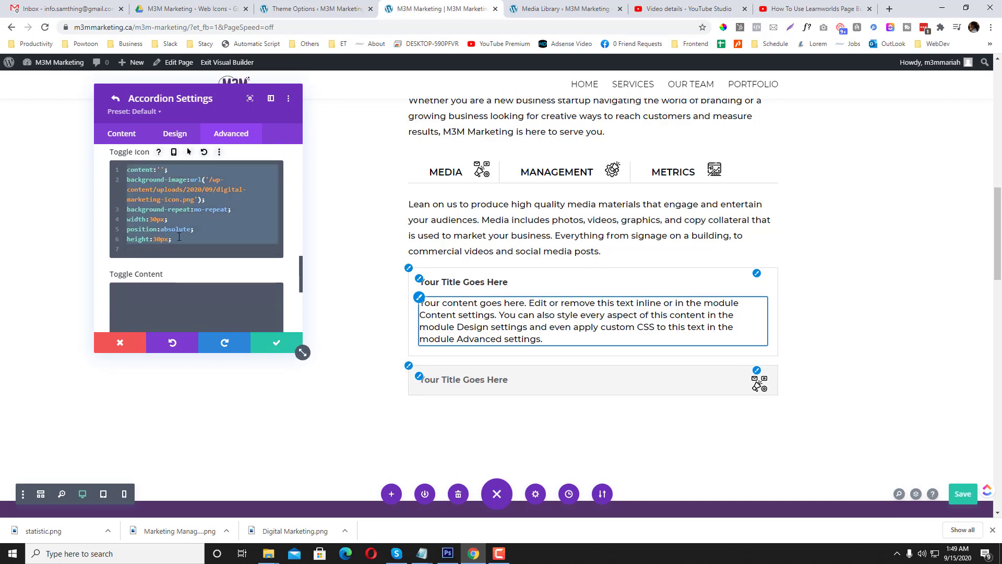
key(ctrl+z)
key(ctrl+a)
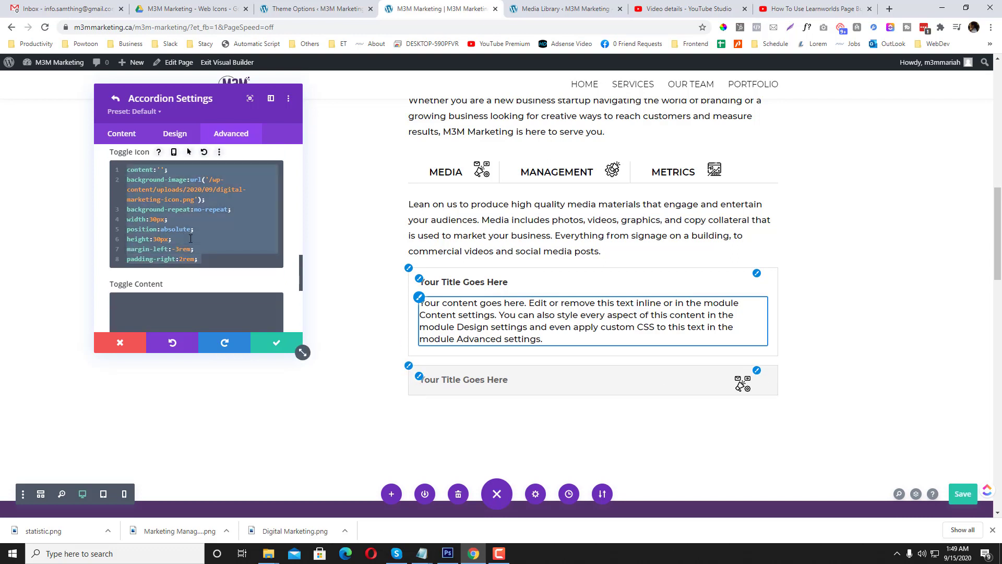
- Save the accordion item and module settings, and delete the Accordion module from the page
click(276, 343)
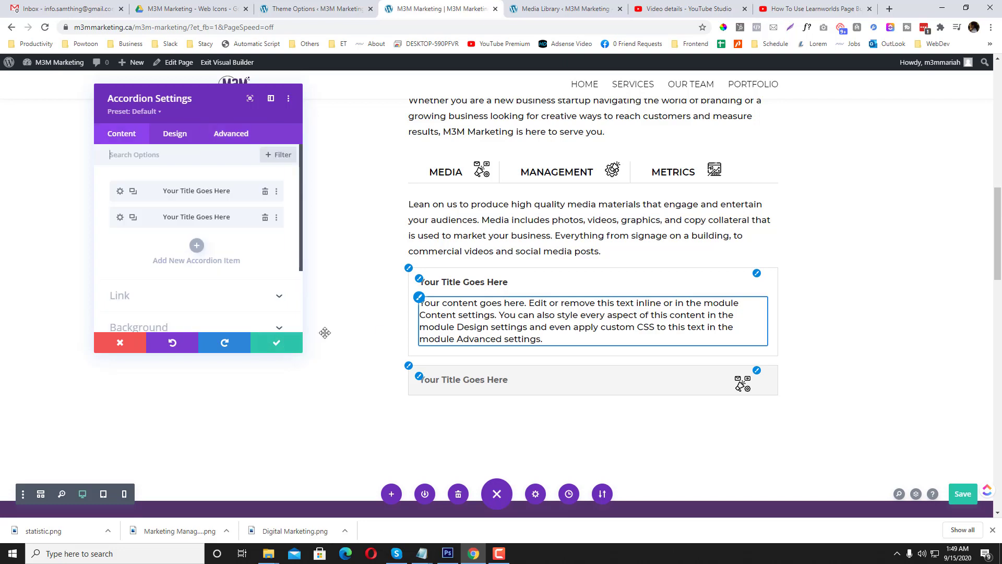
click(277, 342)
click(619, 294)
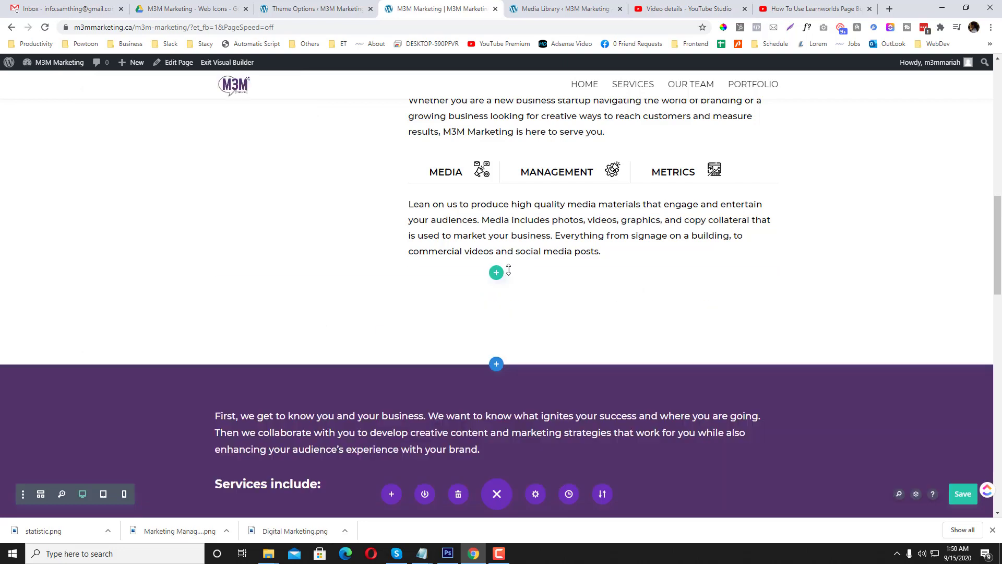
- Insert a Toggle module below the Tabs module
click(593, 241)
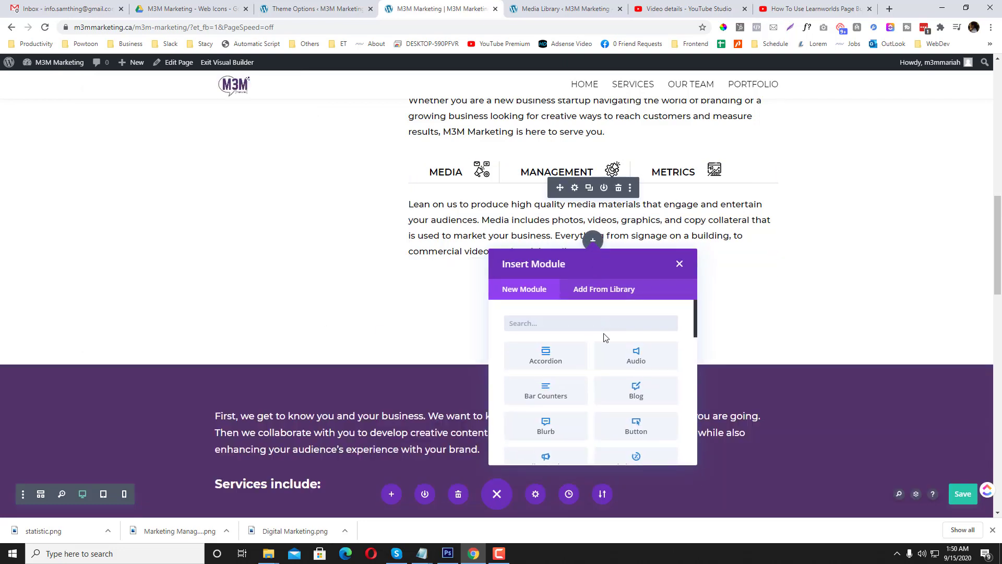
scroll(601, 337, down, 4)
scroll(605, 338, down, 5)
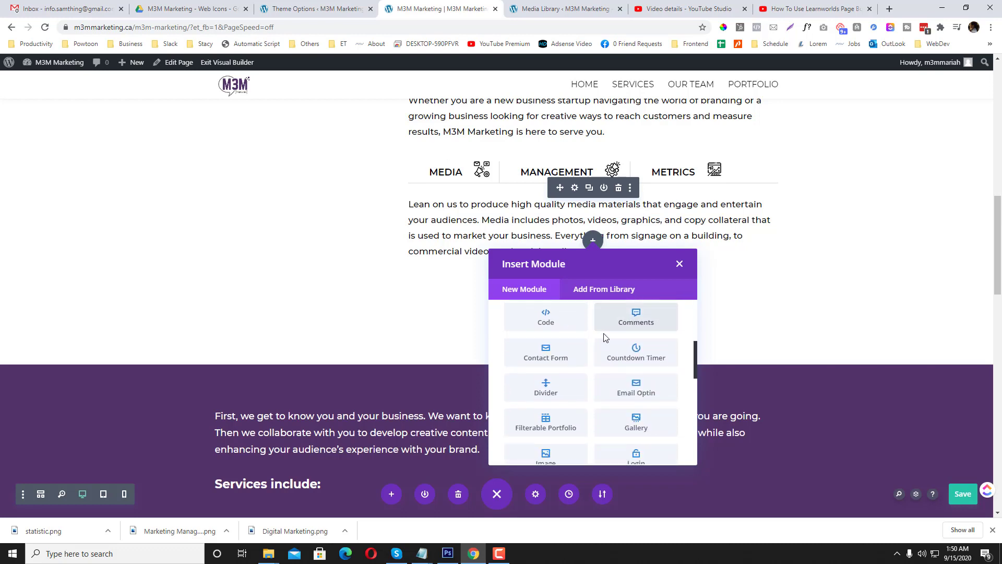
scroll(605, 338, down, 5)
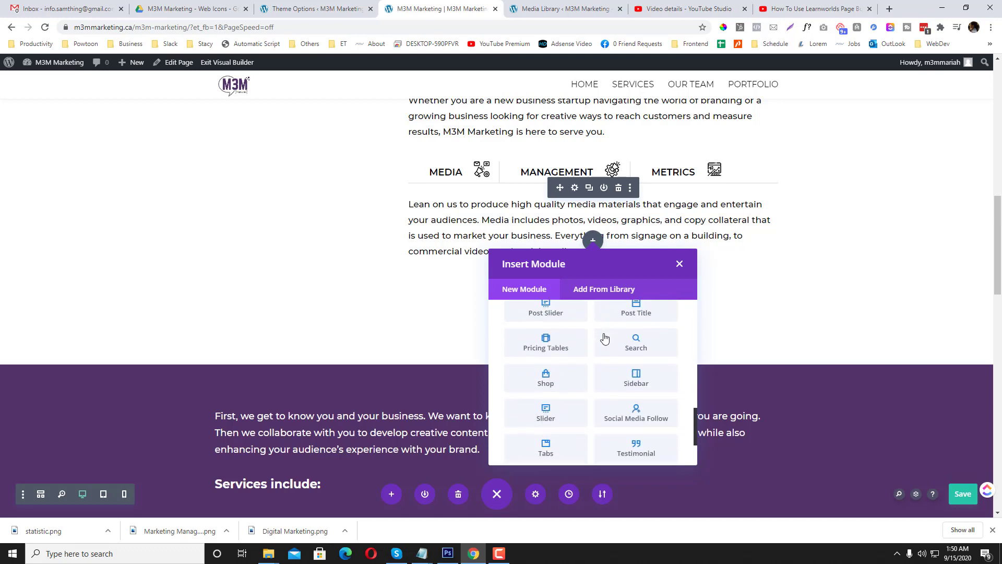
click(639, 403)
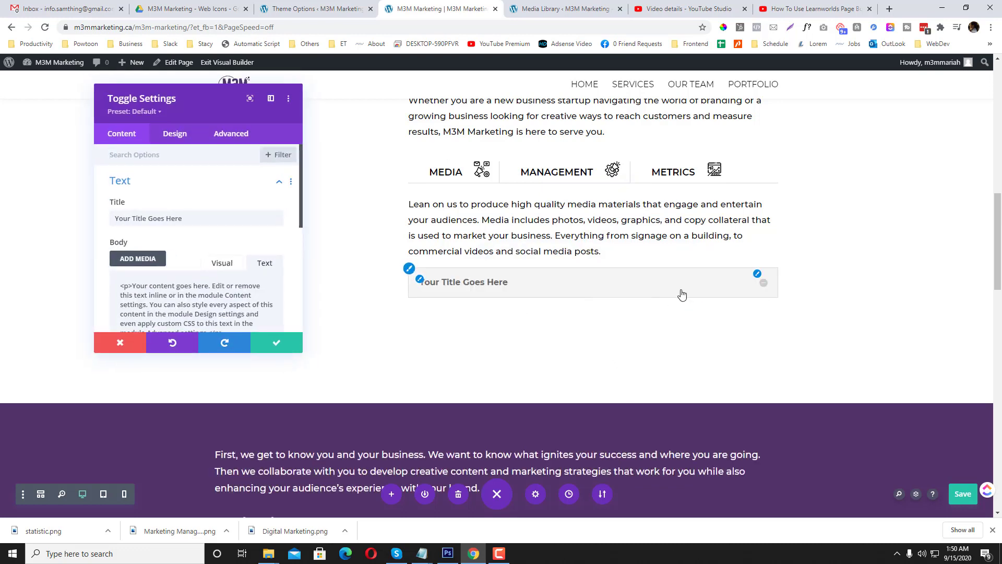
- Paste the copied 30px digital-marketing-icon.png CSS into the Toggle Icon field of the Toggle module's Custom CSS
scroll(256, 267, down, 2)
scroll(252, 269, up, 1)
click(231, 134)
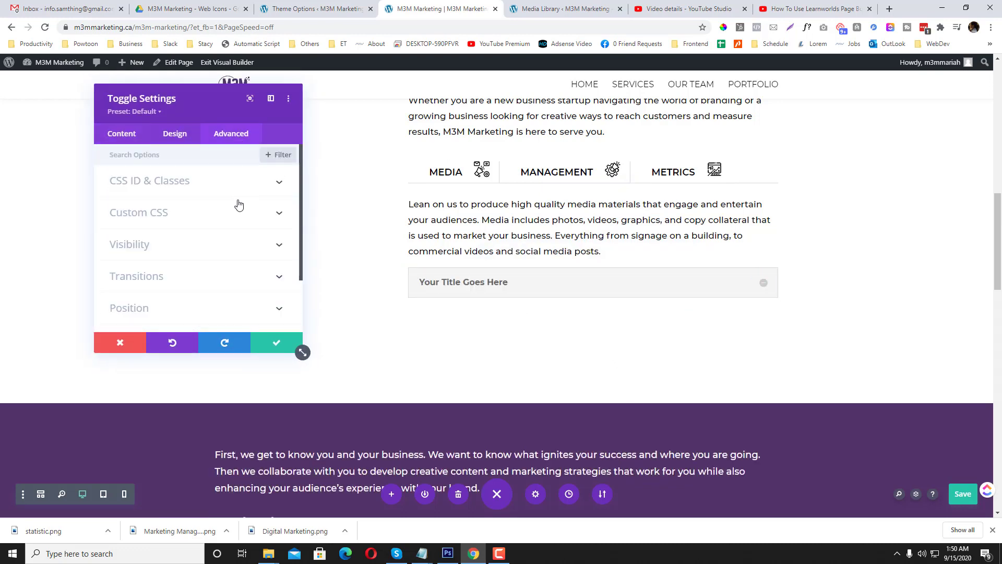
click(223, 213)
scroll(235, 235, down, 5)
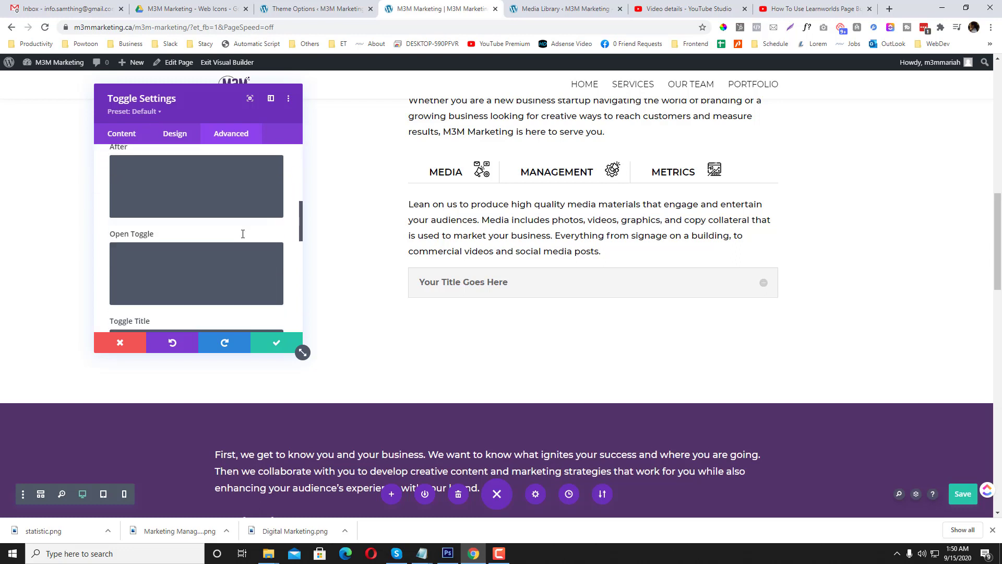
scroll(242, 238, down, 3)
click(171, 233)
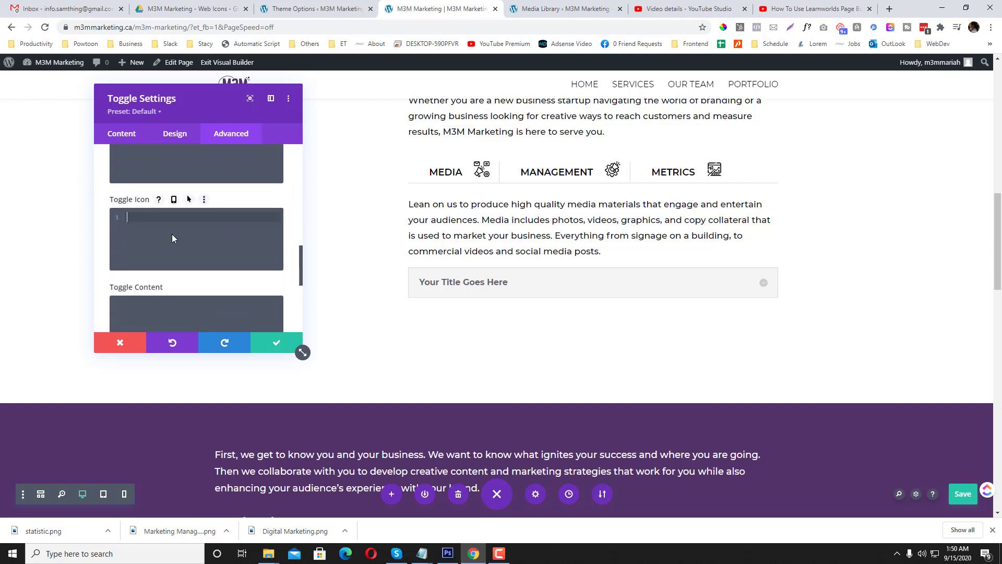
text(content:''; background-image:url('/wp-content/uploads/2020/09/digital-marketing-icon.png'); background-repeat:no-repeat; width:30px; position:absolute; height:30px; margin-left:-3rem; padding-right:2rem;)
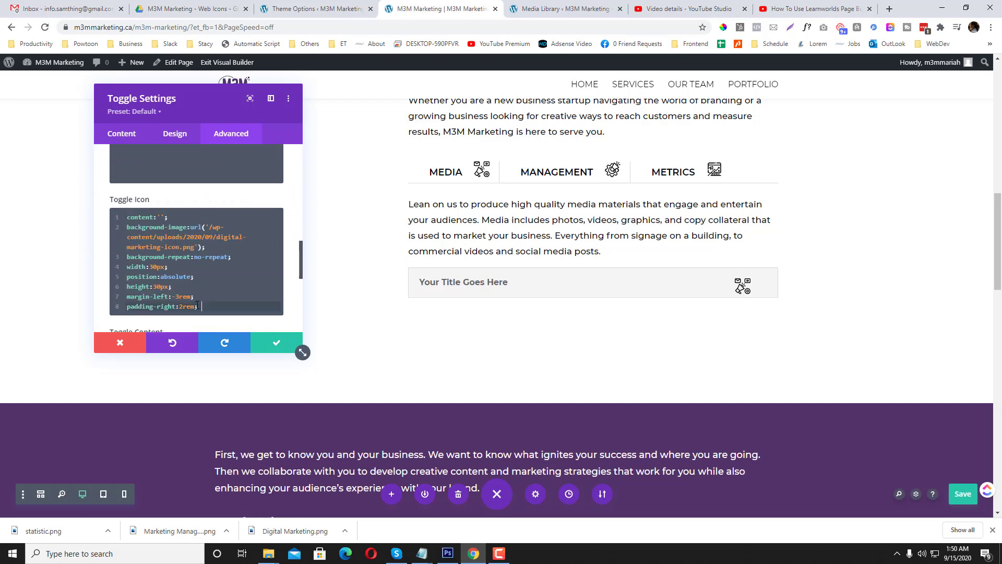
- Remove the margin-left and padding-right lines from the Toggle Icon CSS and save the Toggle module's settings
drag(203, 307, 132, 297)
key(BackSpace)
scroll(215, 292, down, 3)
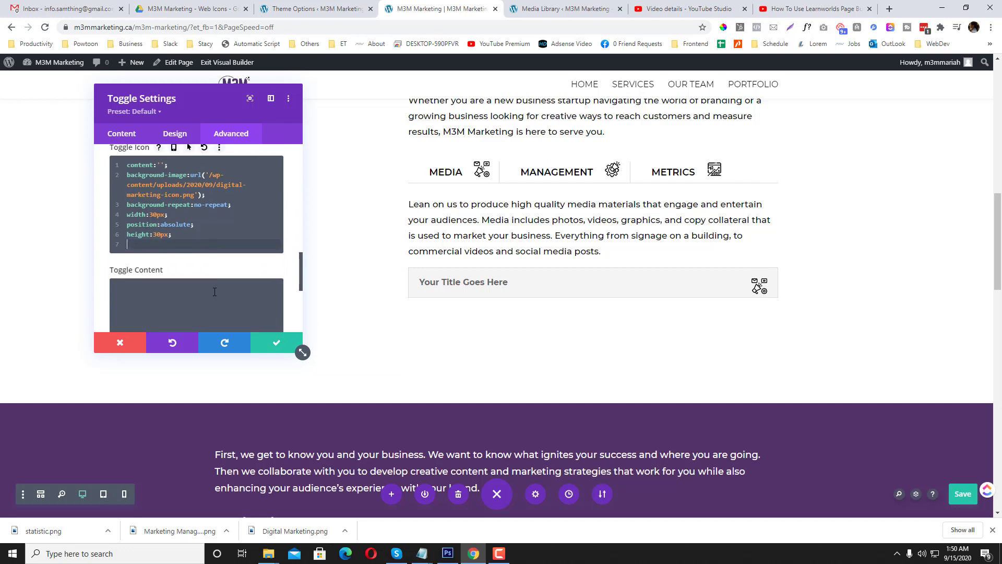
click(277, 342)
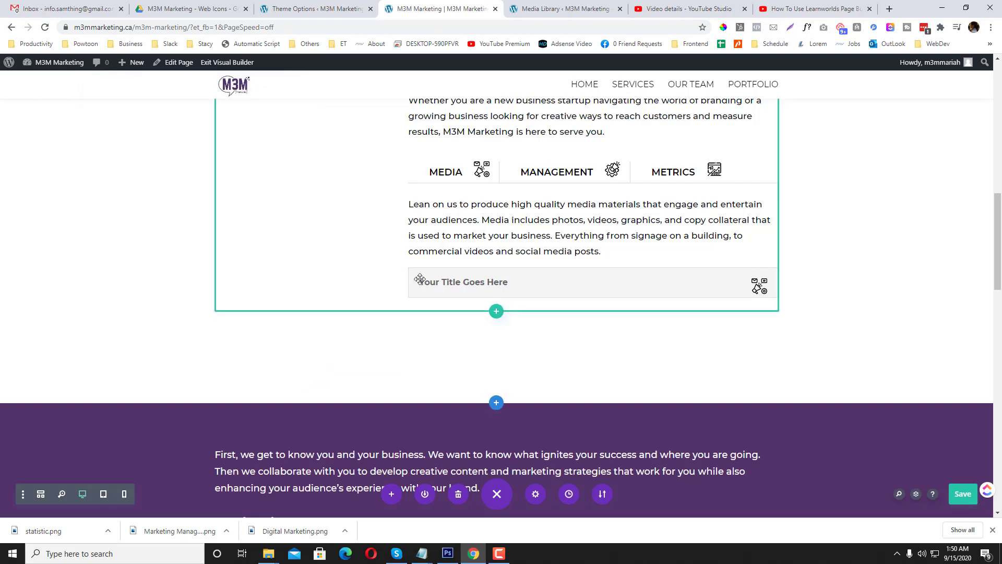
- Delete the Toggle module below the Tabs module and save the page
click(619, 273)
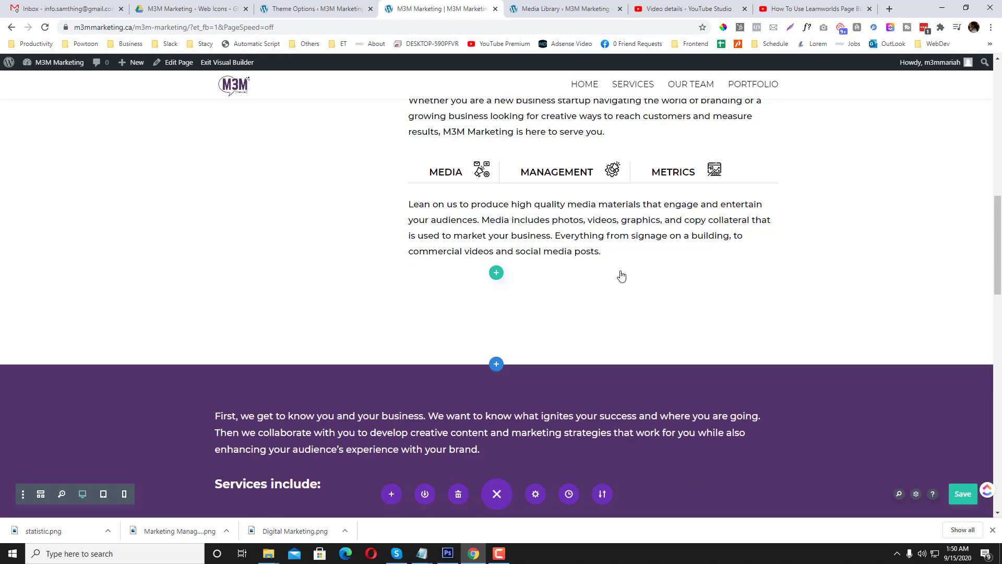
scroll(621, 275, up, 8)
scroll(622, 276, up, 5)
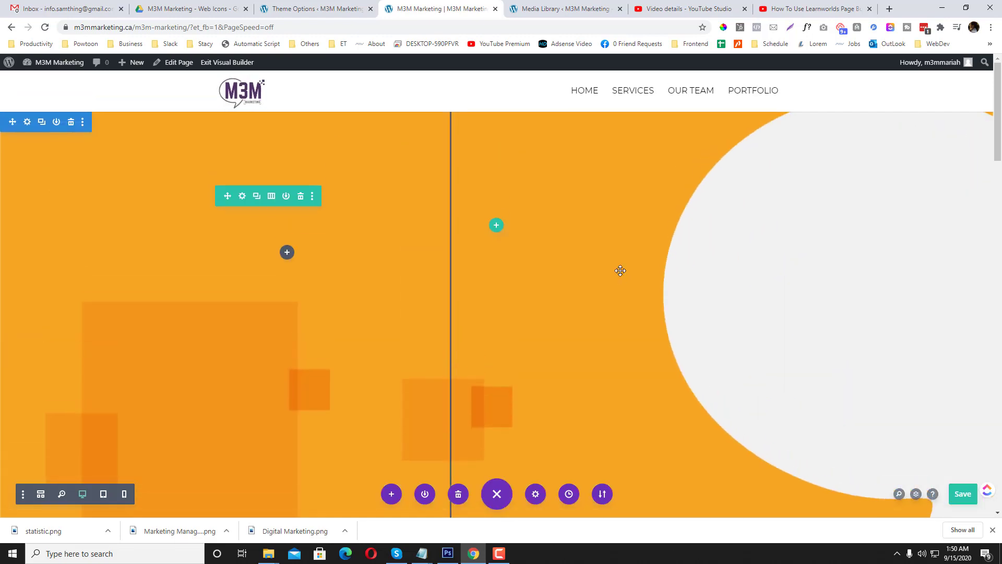
scroll(402, 240, down, 10)
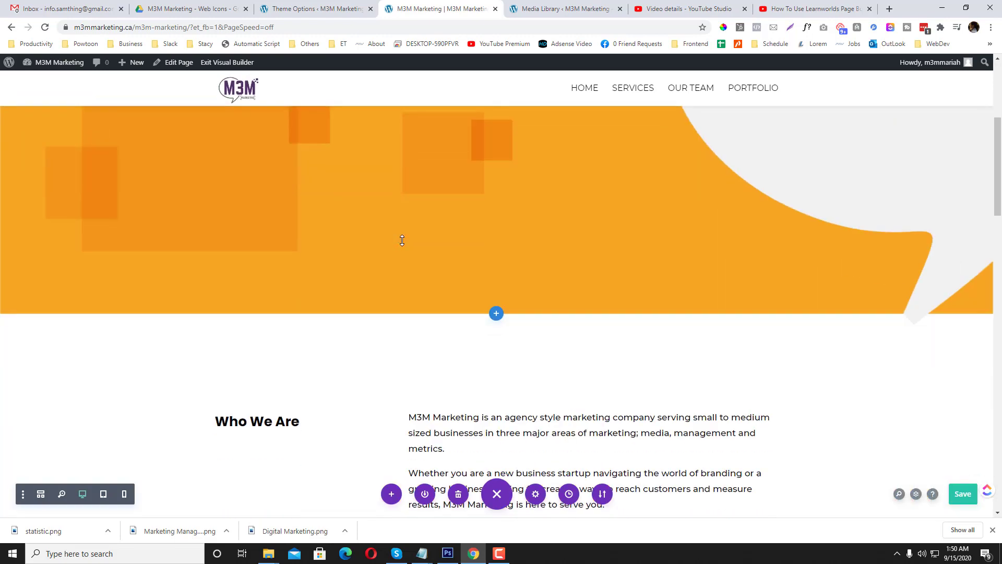
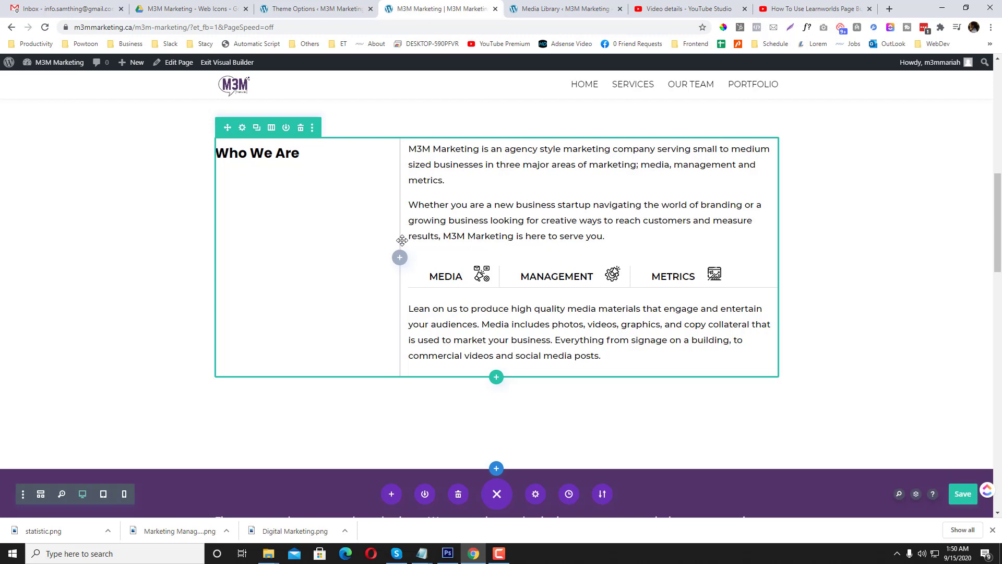
scroll(402, 240, down, 3)
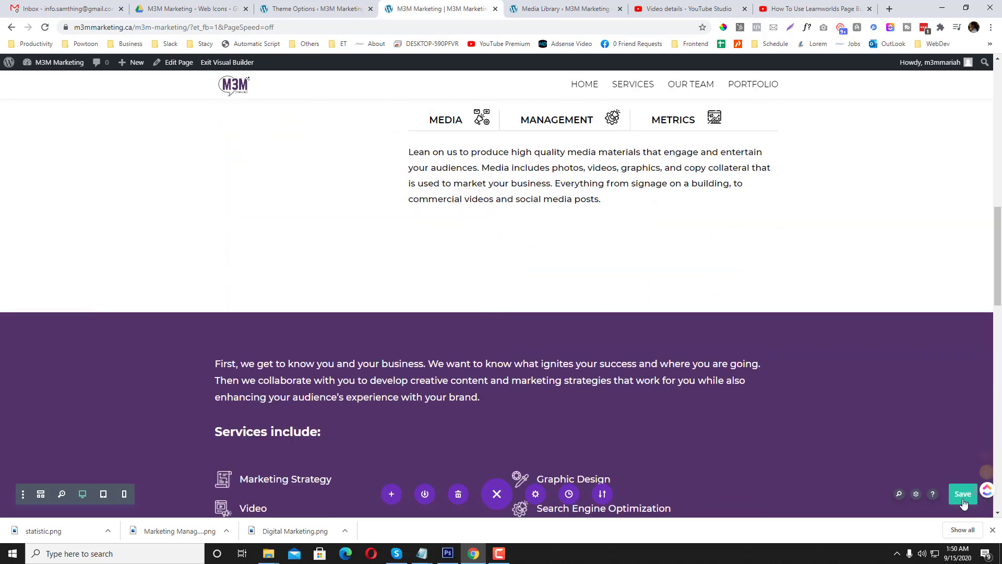
scroll(703, 330, up, 10)
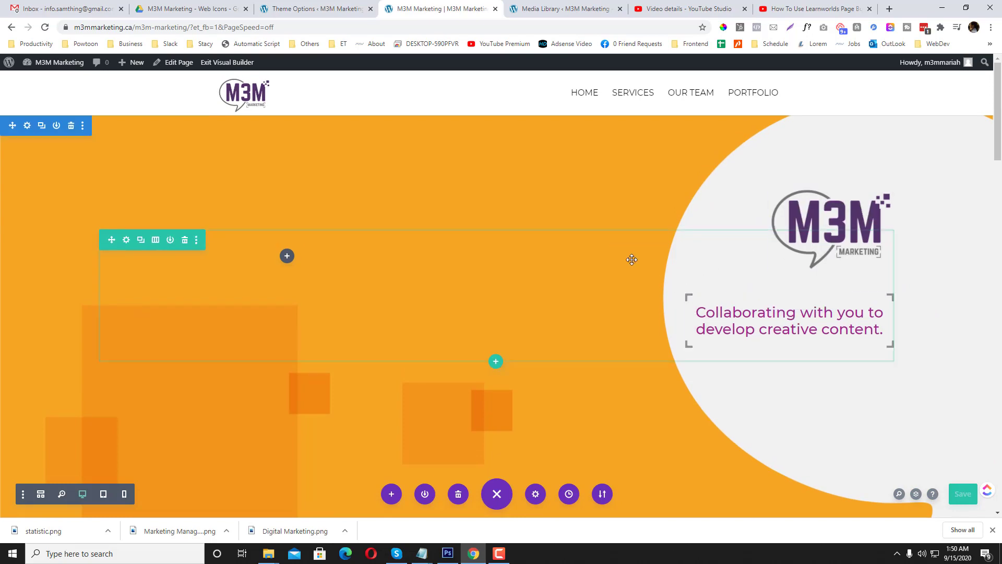
scroll(631, 258, down, 1)
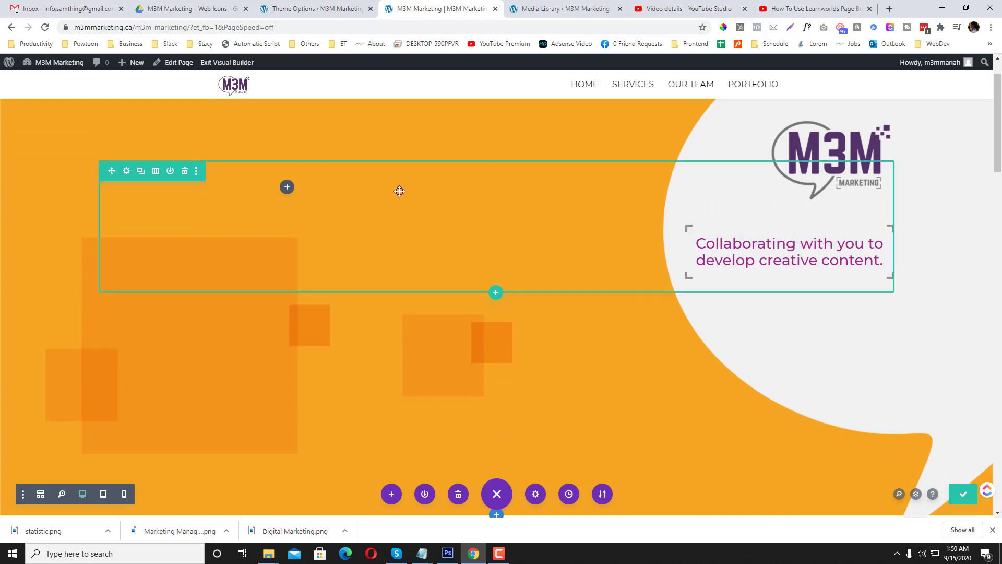
scroll(398, 190, up, 1)
scroll(399, 191, down, 2)
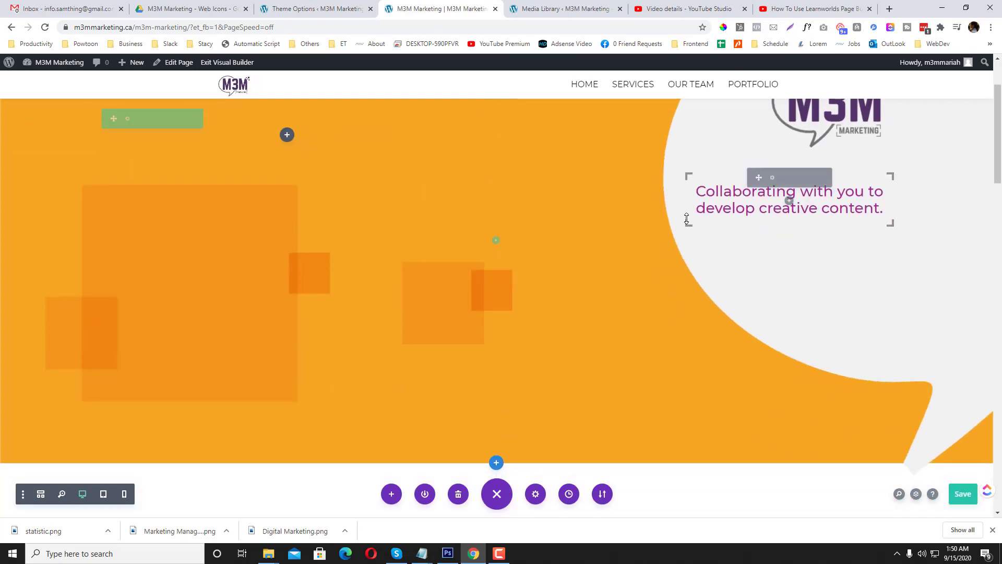
scroll(696, 242, up, 3)
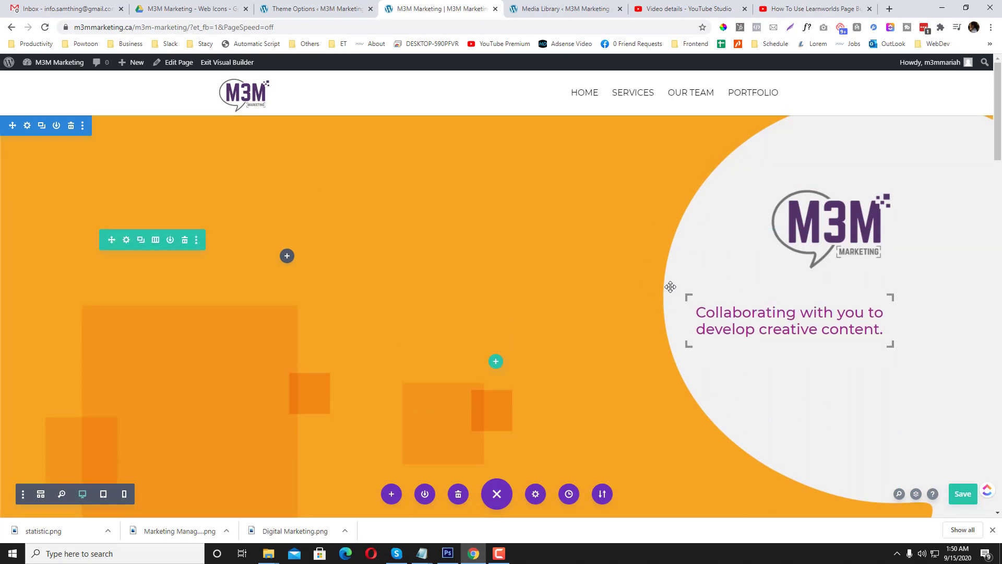
drag(678, 293, 509, 367)
scroll(342, 293, down, 20)
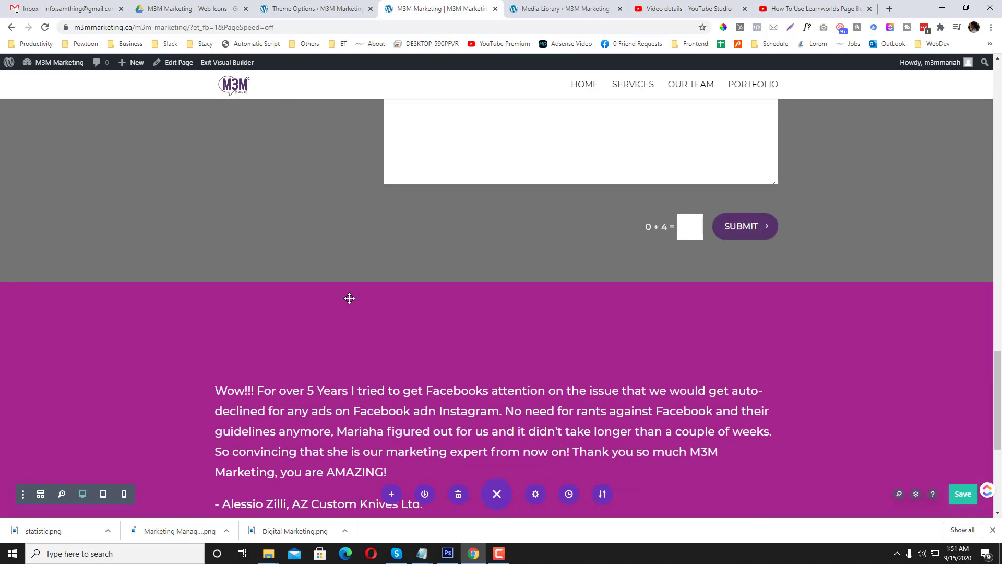
- Save the M3M Marketing page and exit the Visual Builder
drag(350, 298, 349, 298)
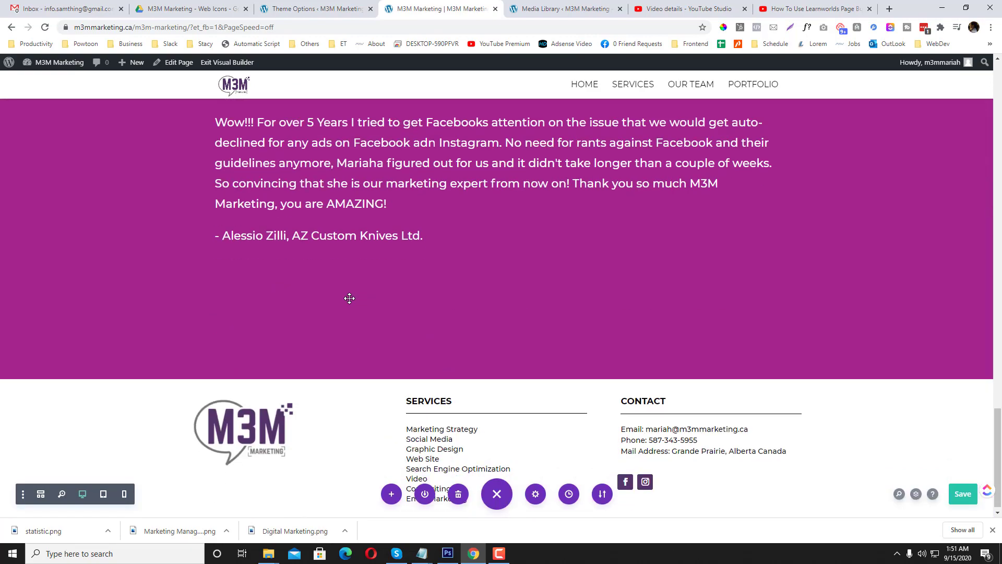
scroll(350, 298, up, 15)
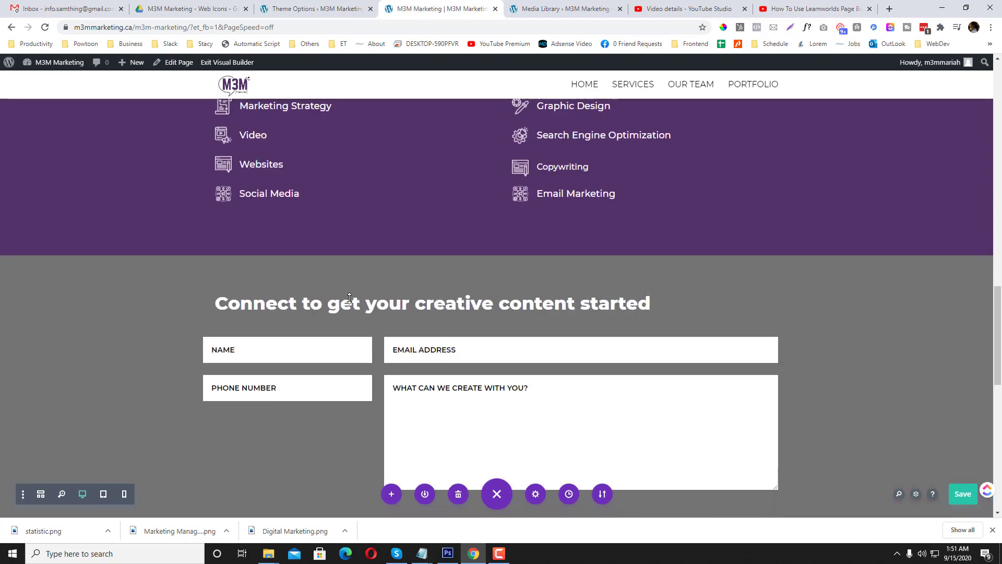
key(ctrl+s)
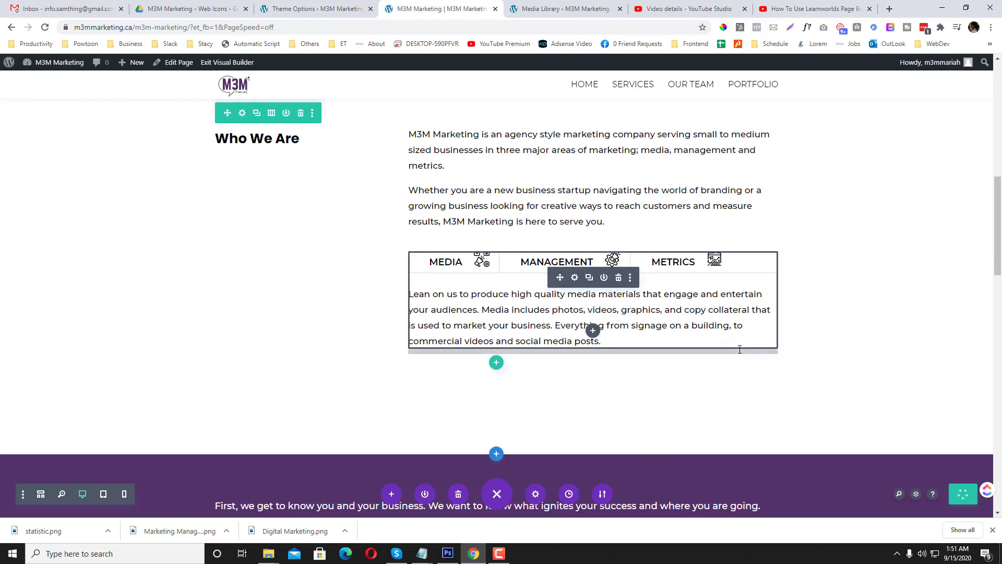
scroll(740, 349, up, 7)
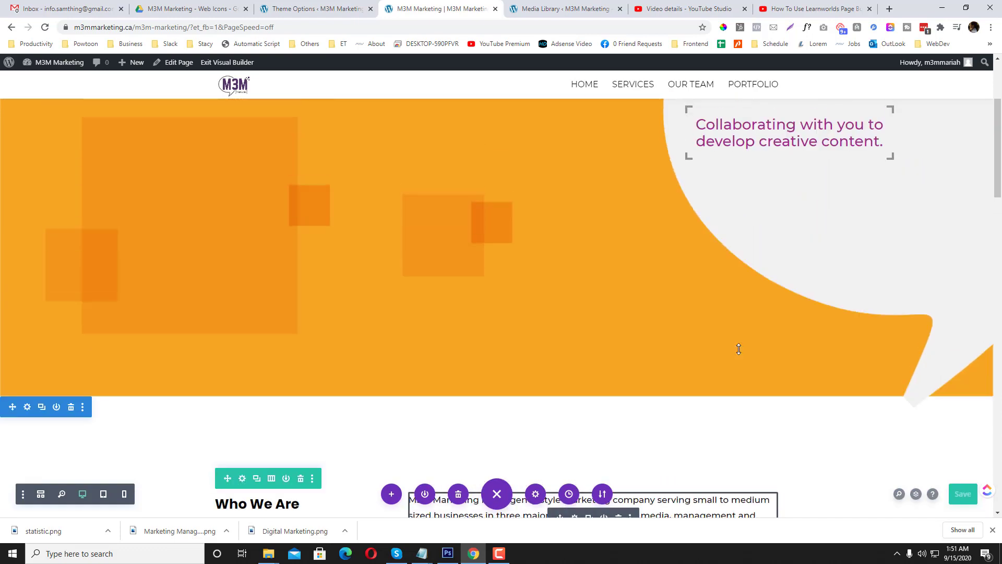
scroll(277, 248, up, 4)
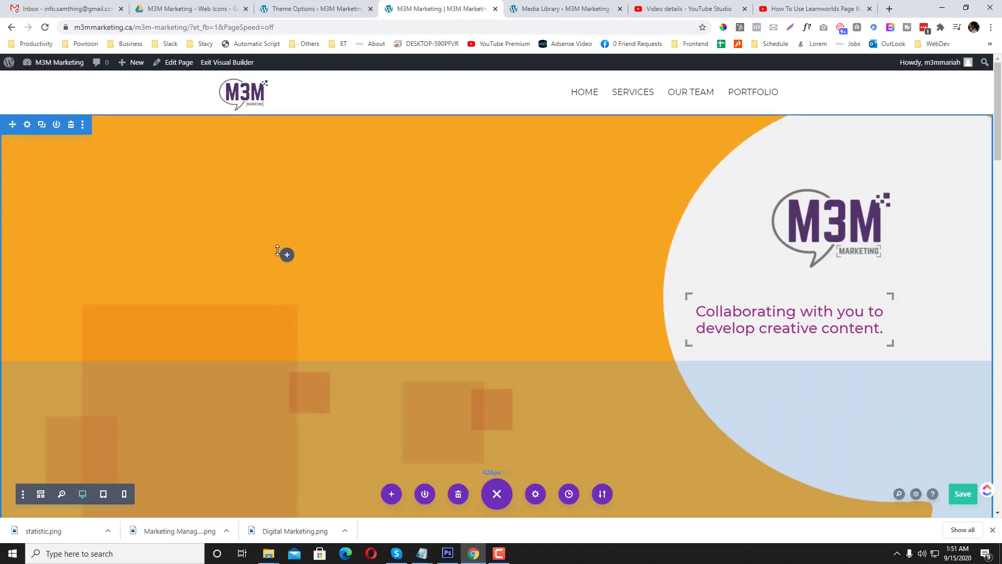
click(235, 67)
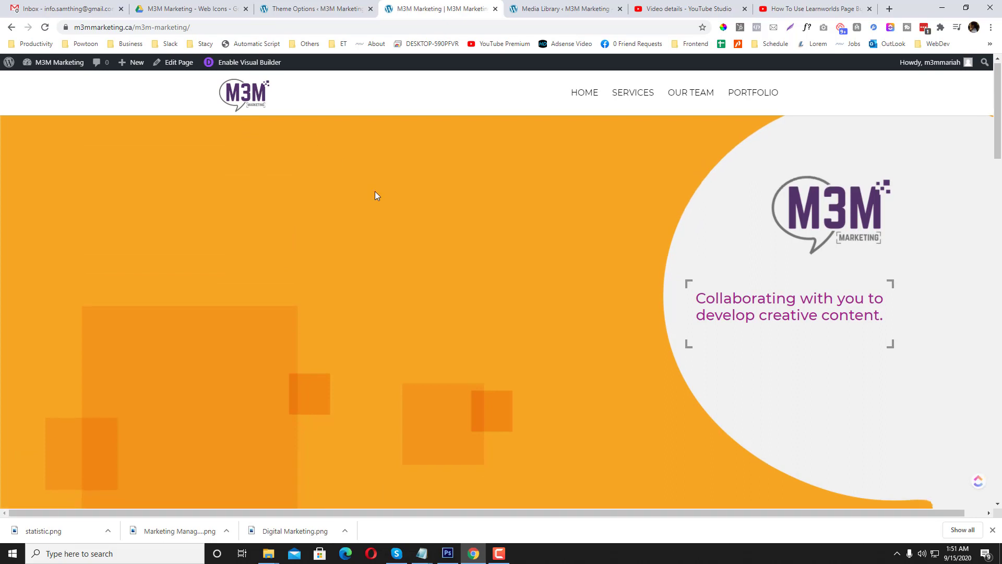
- Check the icons beside the Media, Management and Metrics tabs on the live page
scroll(375, 196, down, 3)
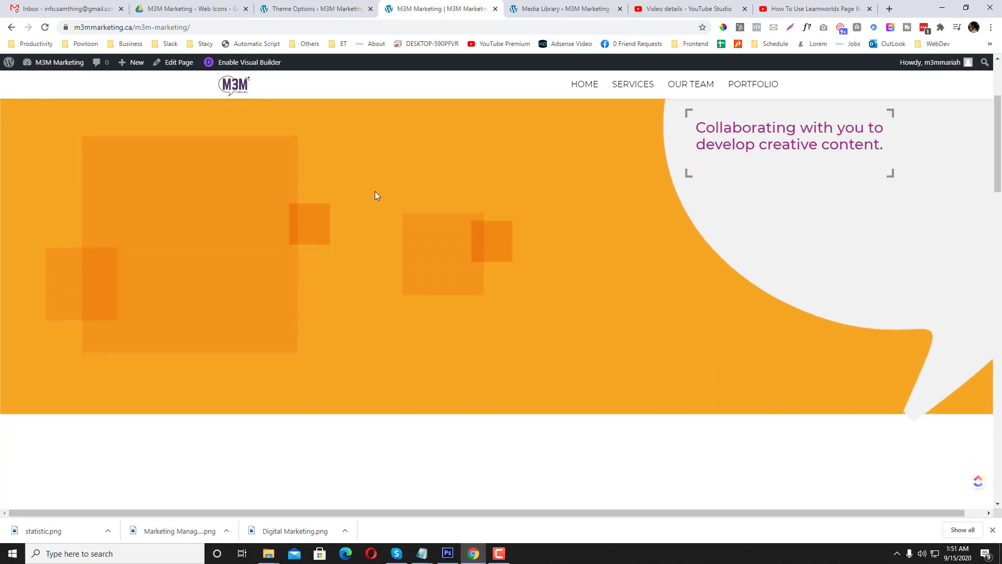
scroll(374, 196, down, 8)
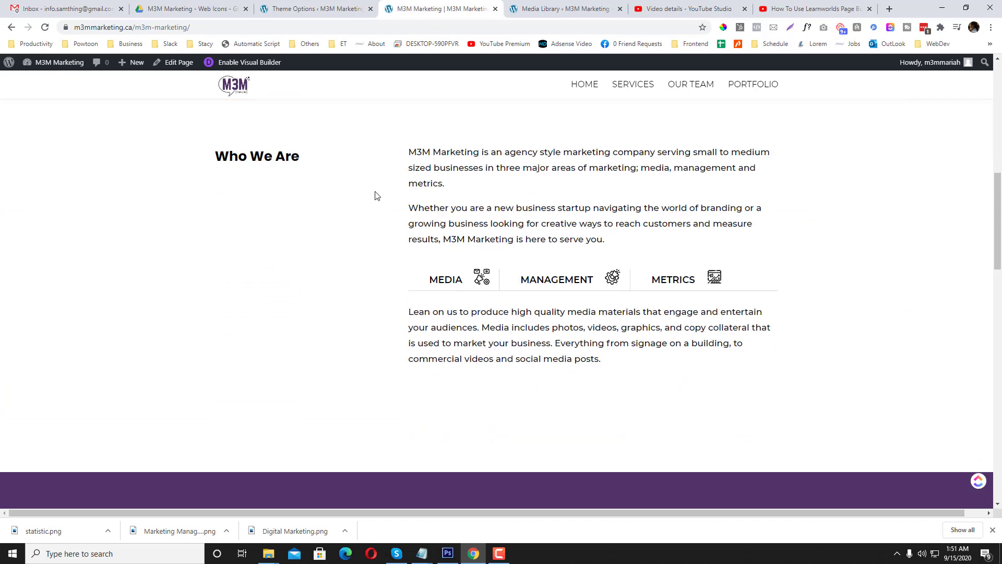
scroll(375, 196, down, 4)
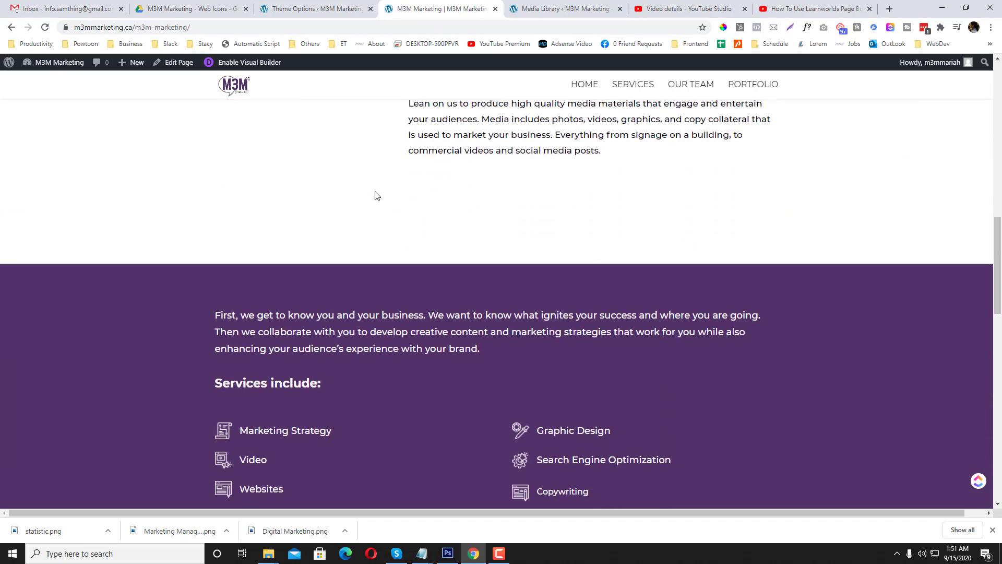
scroll(375, 196, up, 1)
scroll(375, 196, up, 1)
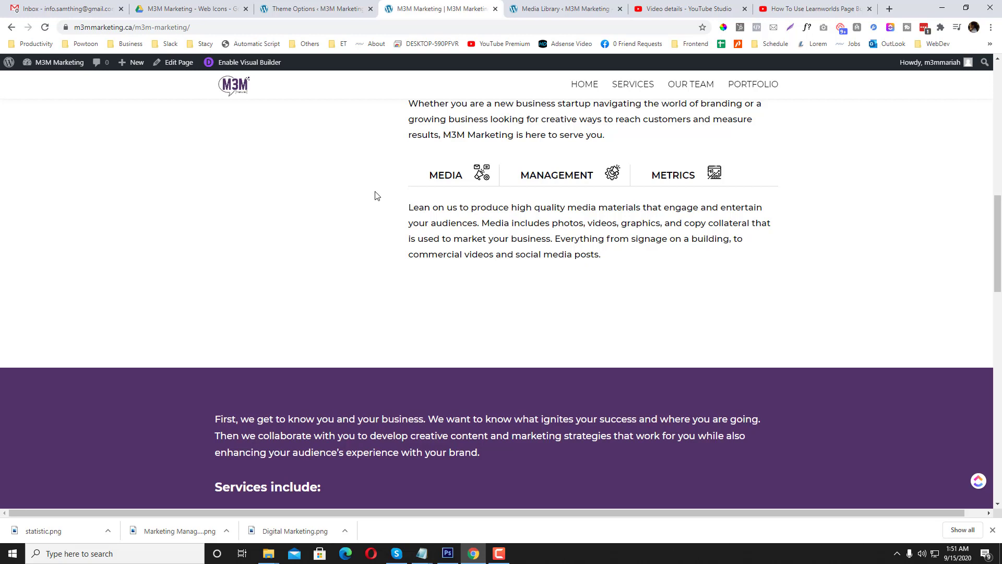
- Switch to YouTube and browse the uploaded videos on the BookwormHead channel
click(809, 9)
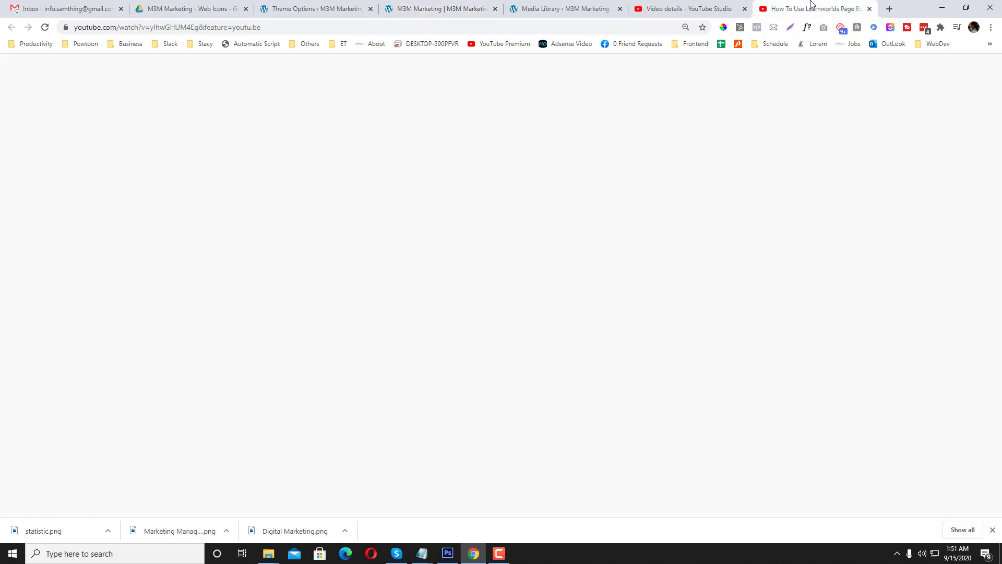
click(971, 67)
click(887, 127)
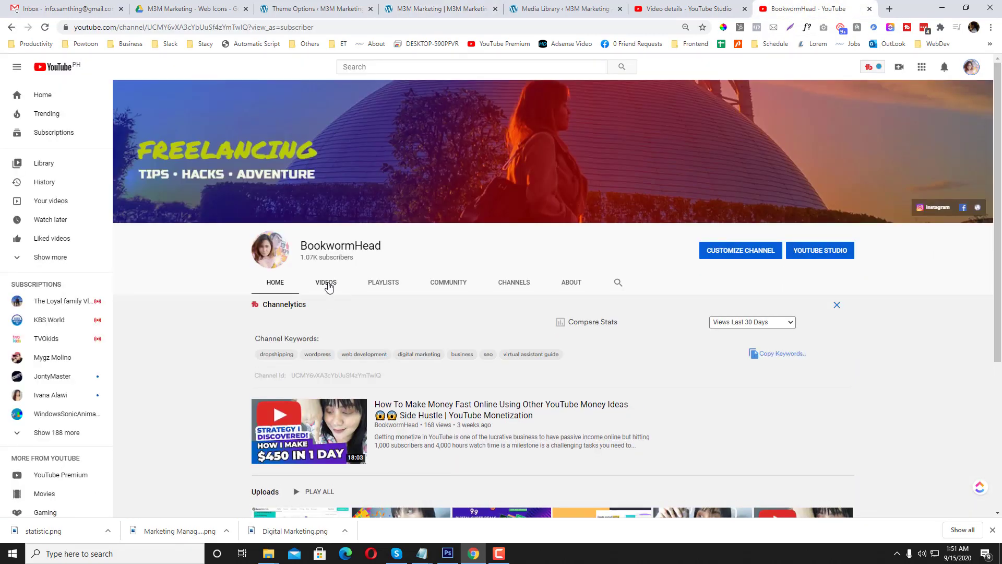
click(327, 285)
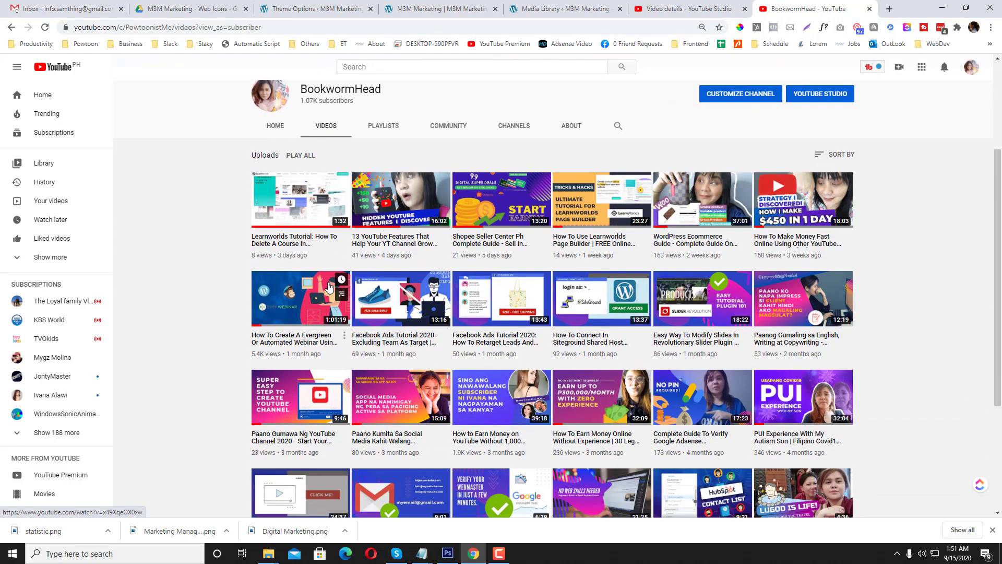
scroll(328, 284, down, 1)
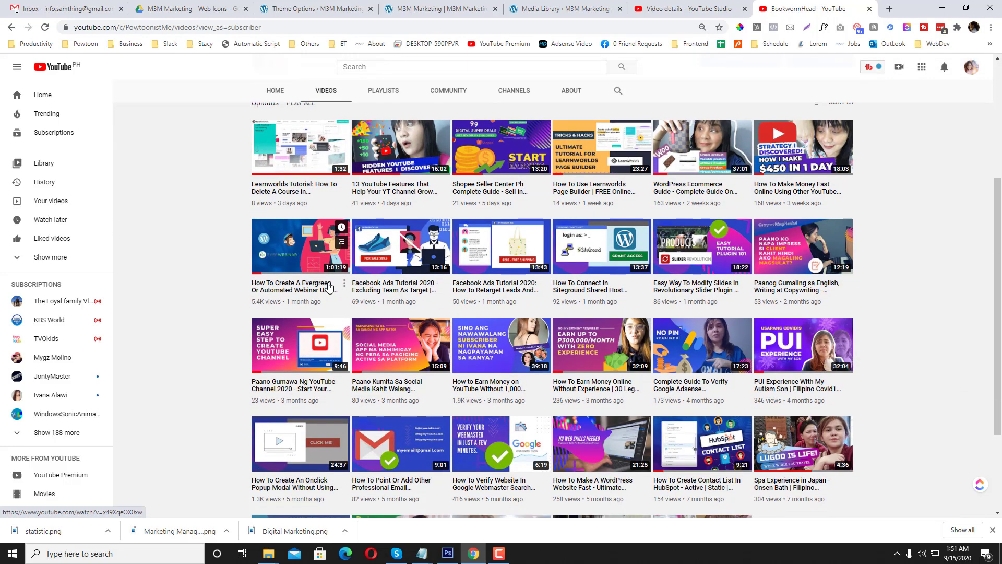
scroll(328, 286, up, 2)
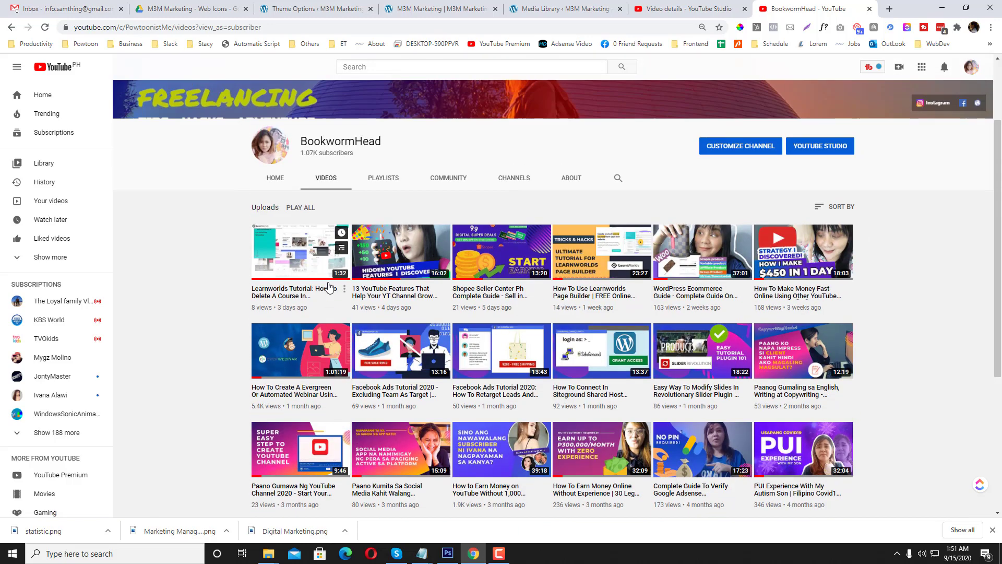
click(397, 4)
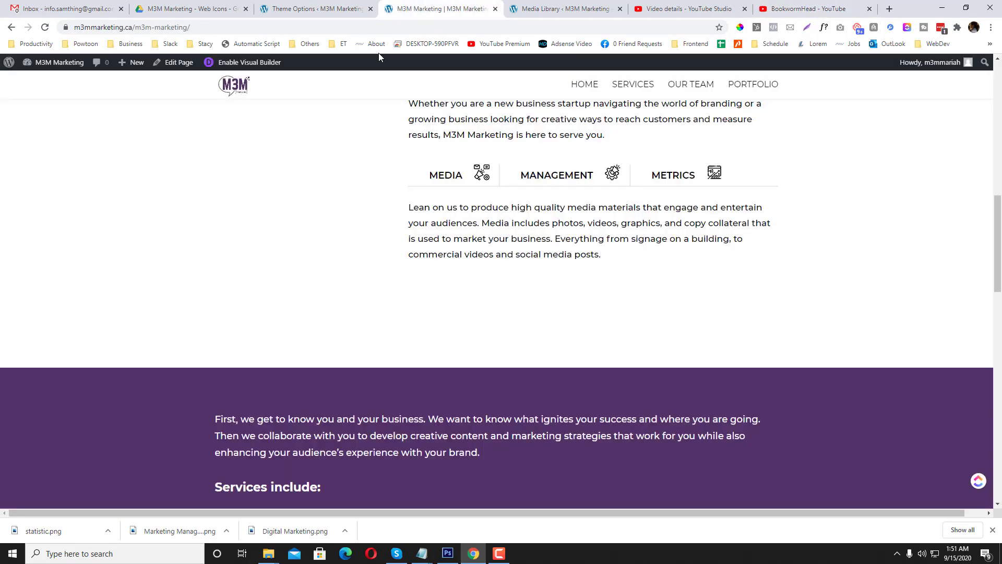
scroll(340, 204, up, 4)
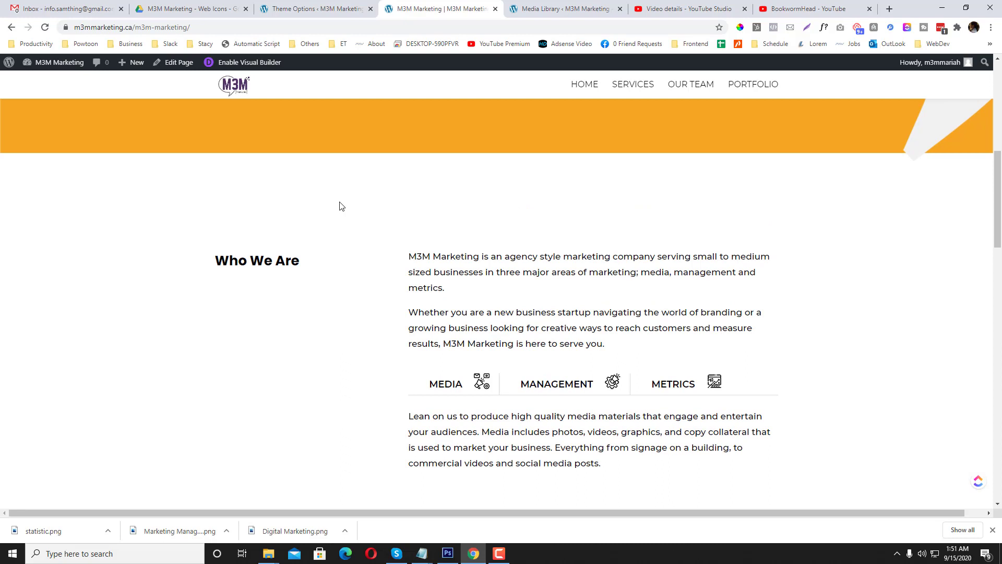
scroll(341, 205, up, 5)
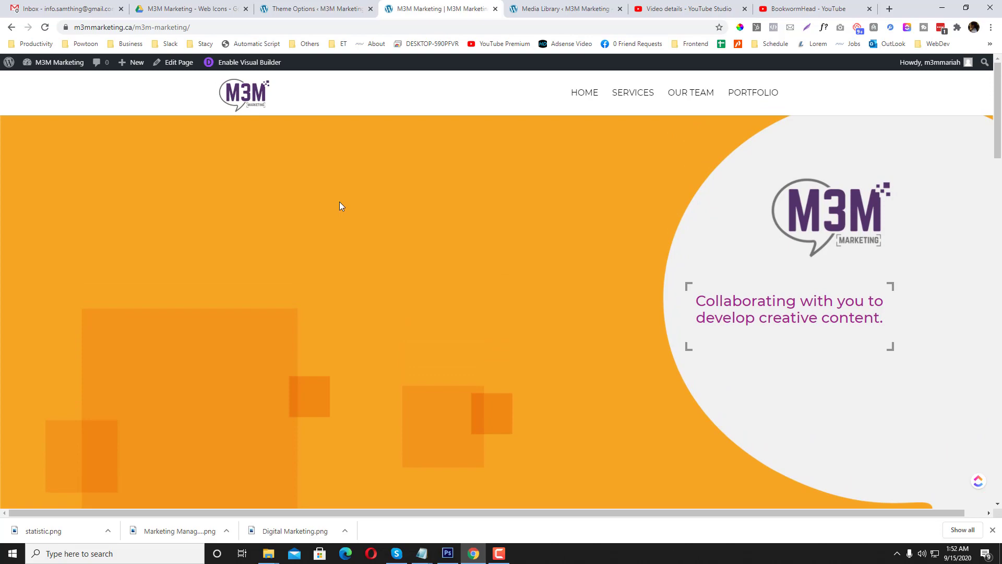
- Find and open the video "How To Upload Fonts To Divi And Extra Theme Tutorial" in the YouTube channel's uploads
click(794, 8)
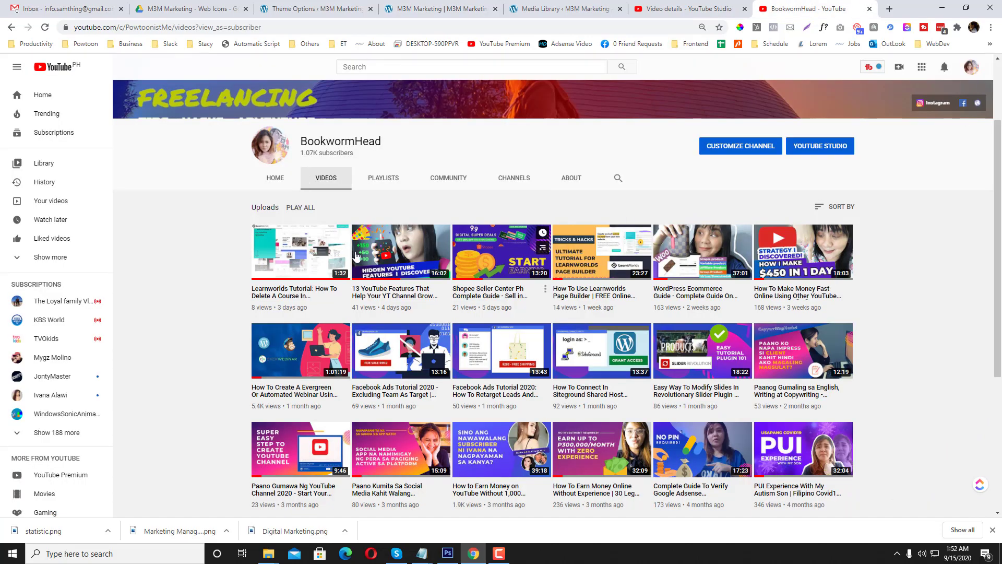
scroll(586, 344, down, 5)
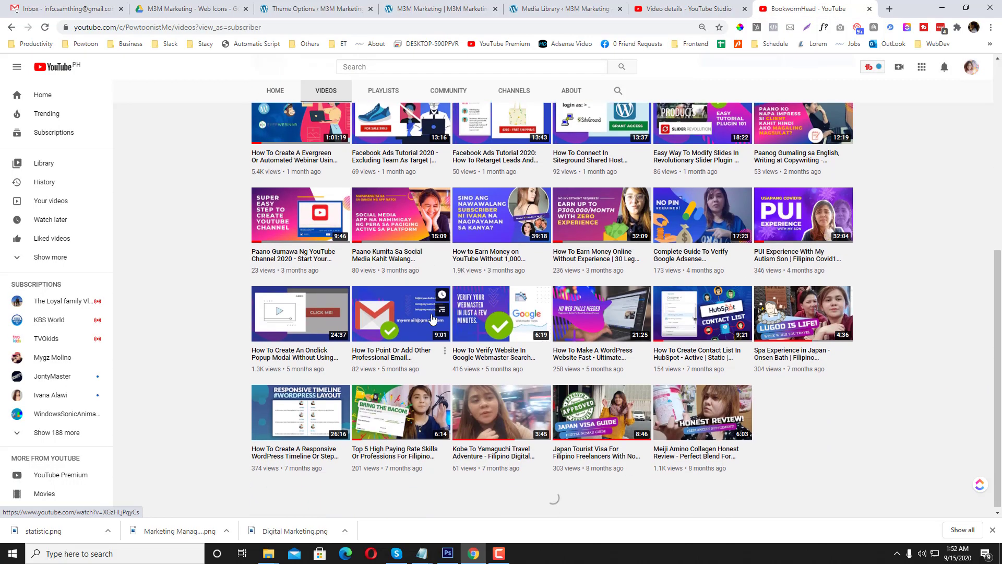
scroll(586, 345, down, 3)
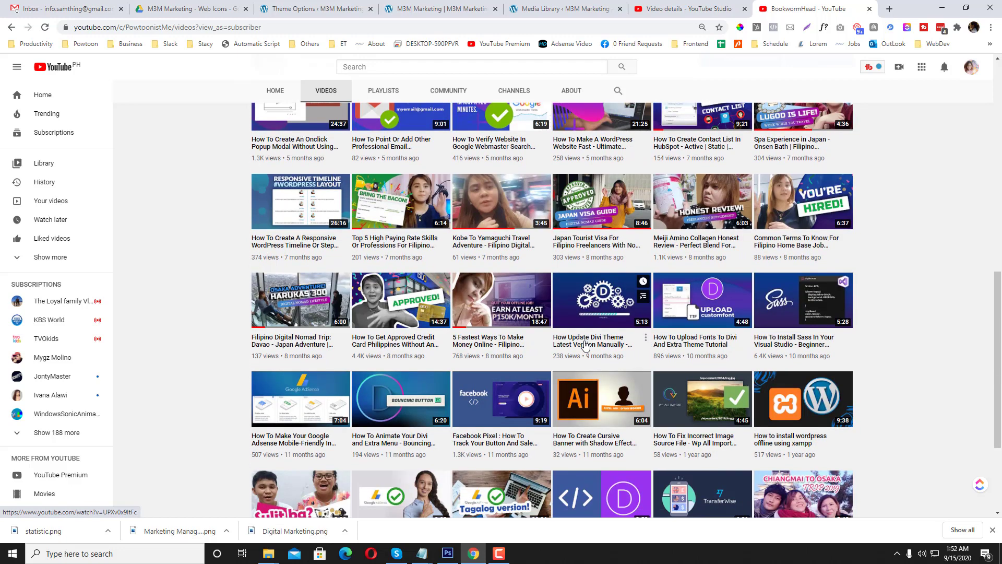
click(671, 346)
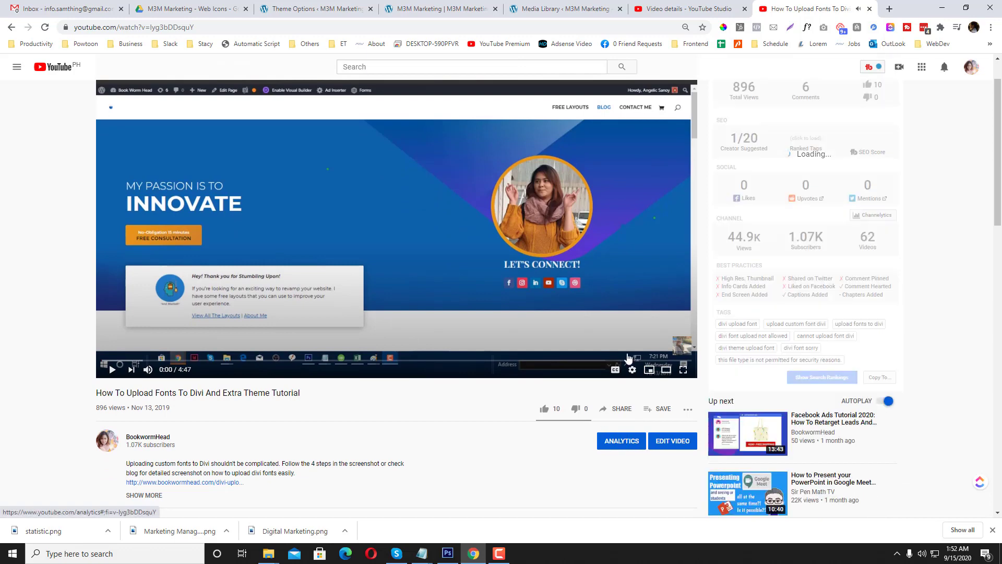
- Open the font upload video's copied URL in a new incognito window and pause its playback
click(368, 28)
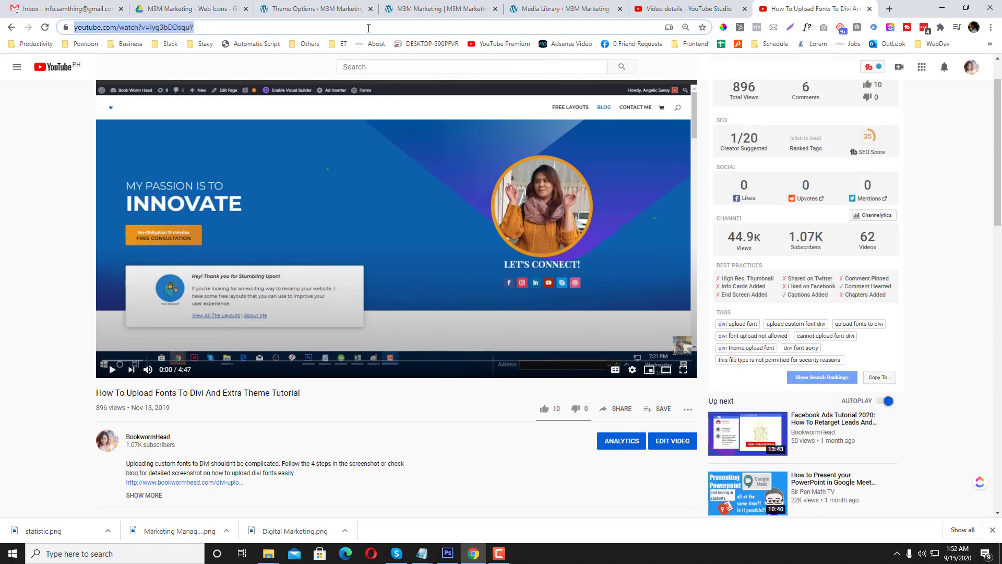
key(ctrl+c)
key(ctrl+shift+n)
key(ctrl+v)
key(Return)
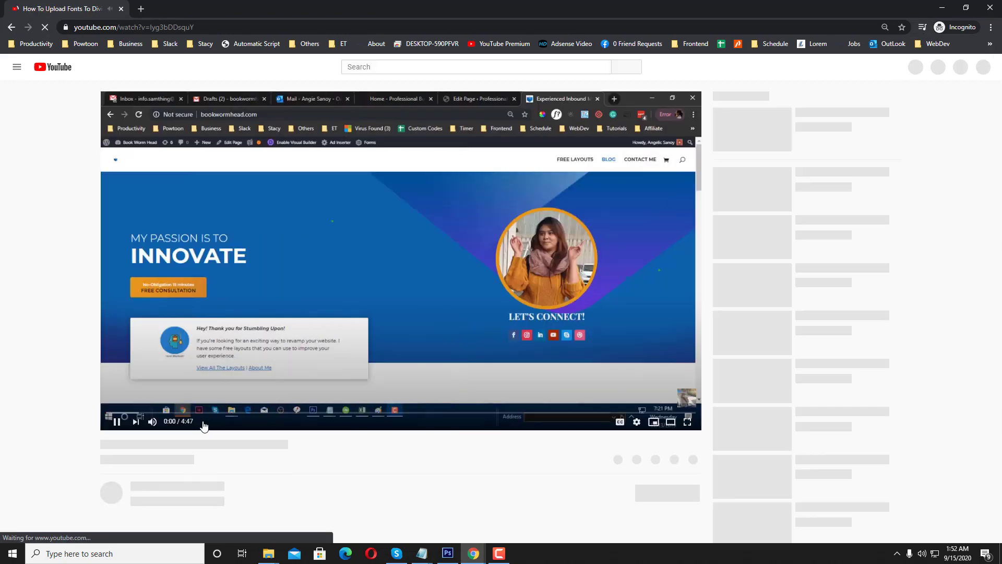
click(482, 324)
scroll(482, 324, down, 2)
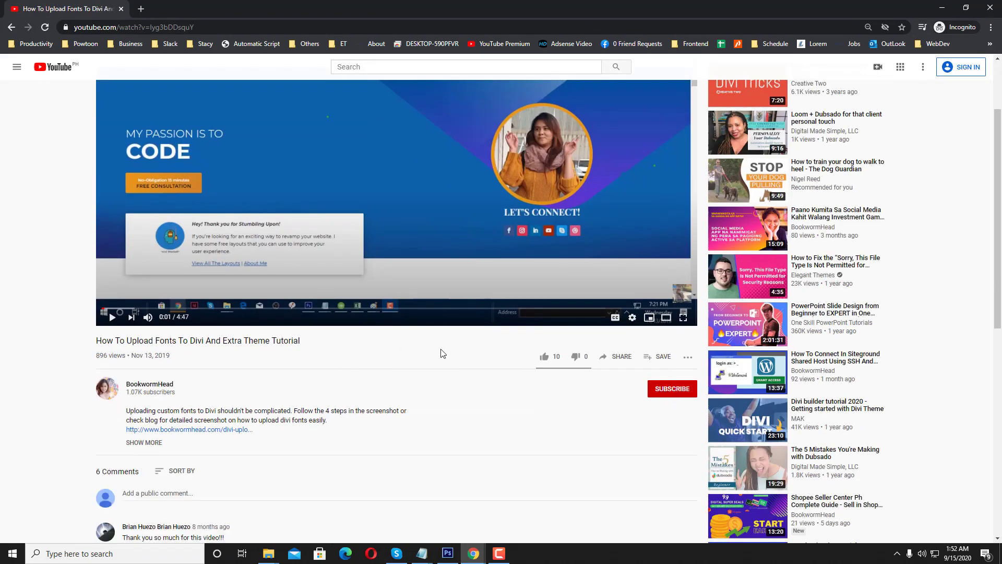
scroll(441, 351, up, 2)
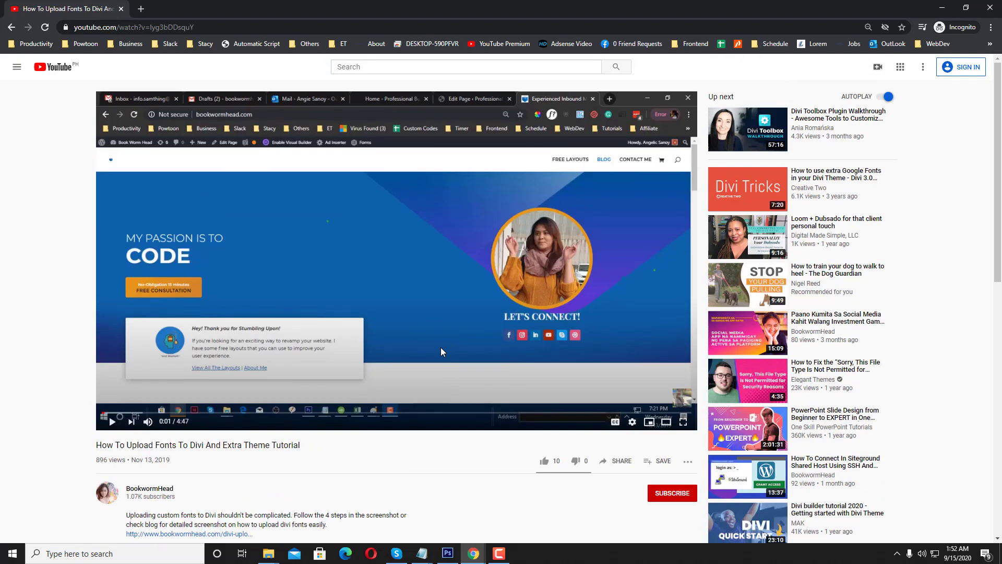
scroll(441, 352, down, 2)
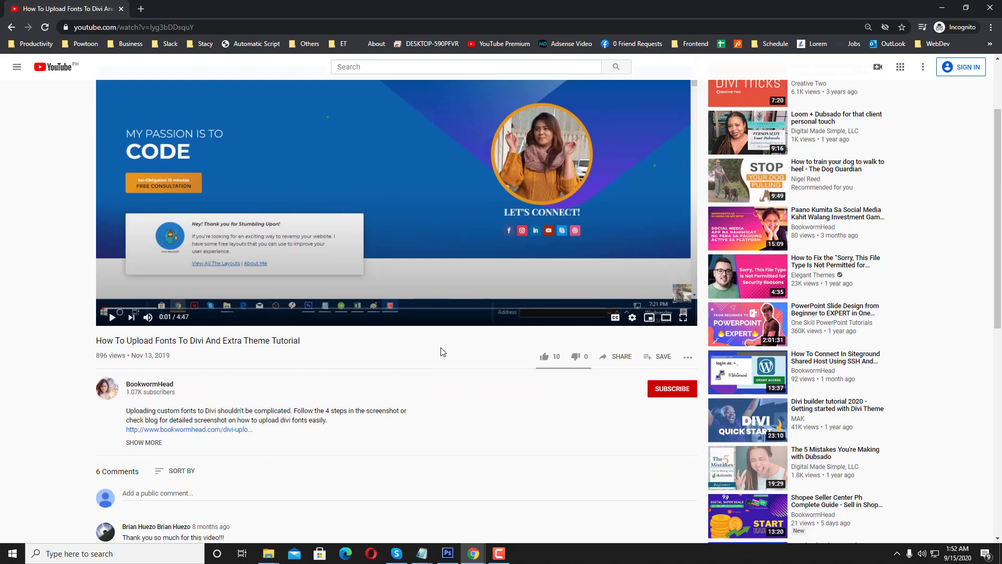
click(503, 553)
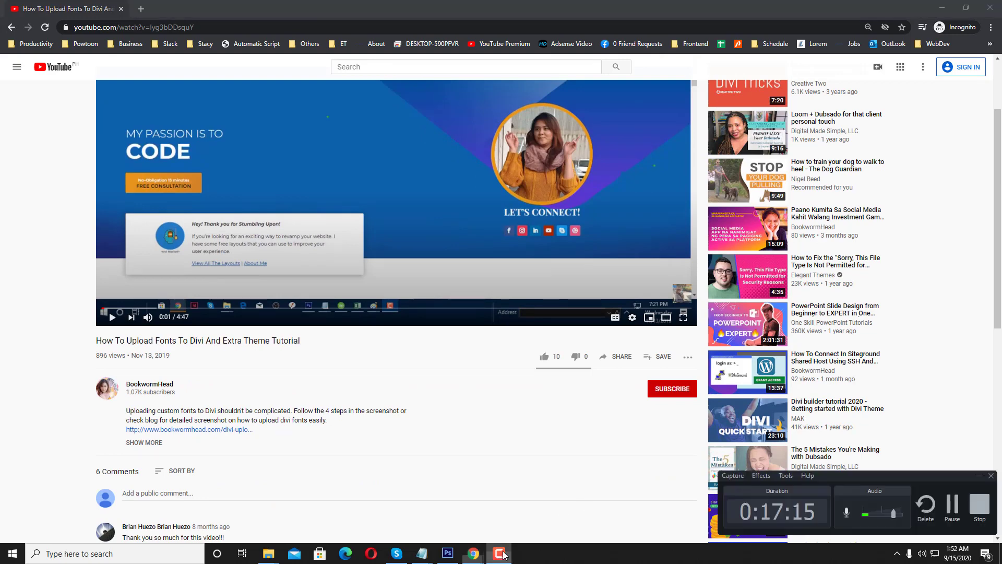